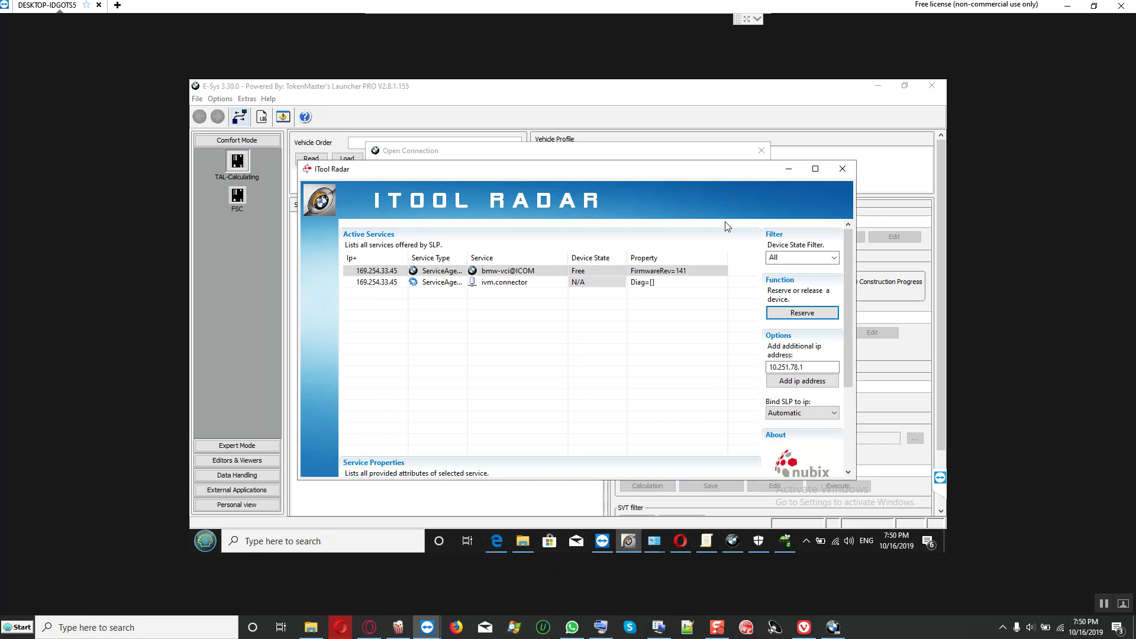
Step: Connect E-Sys to the F001 target via gateway URL and dismiss the connection-check failure error
click(789, 169)
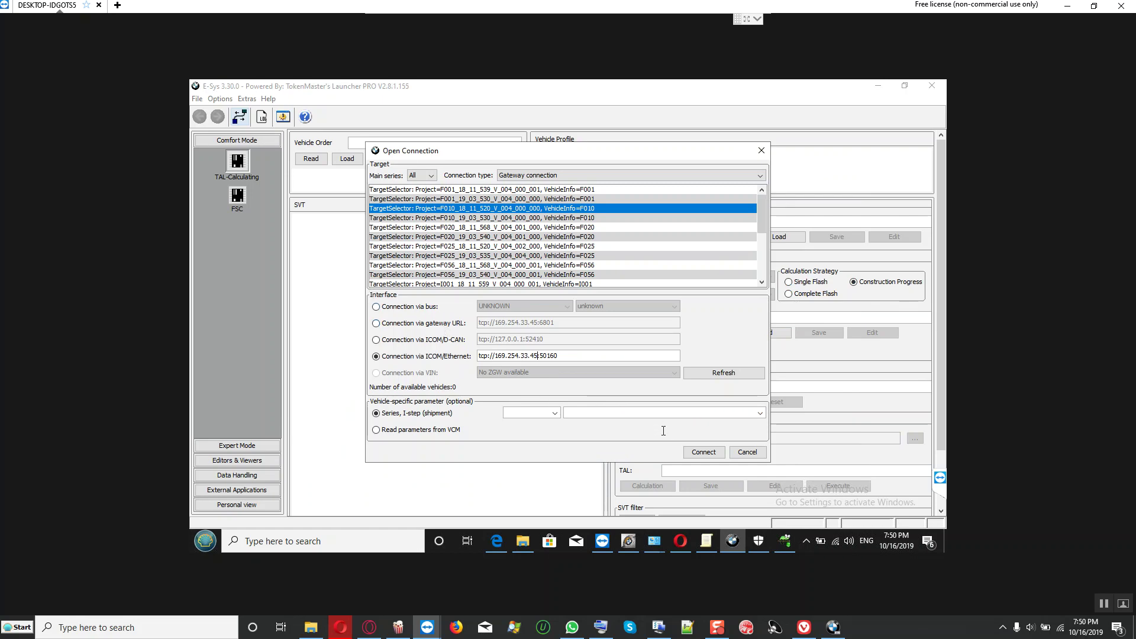
click(704, 452)
click(415, 189)
click(423, 323)
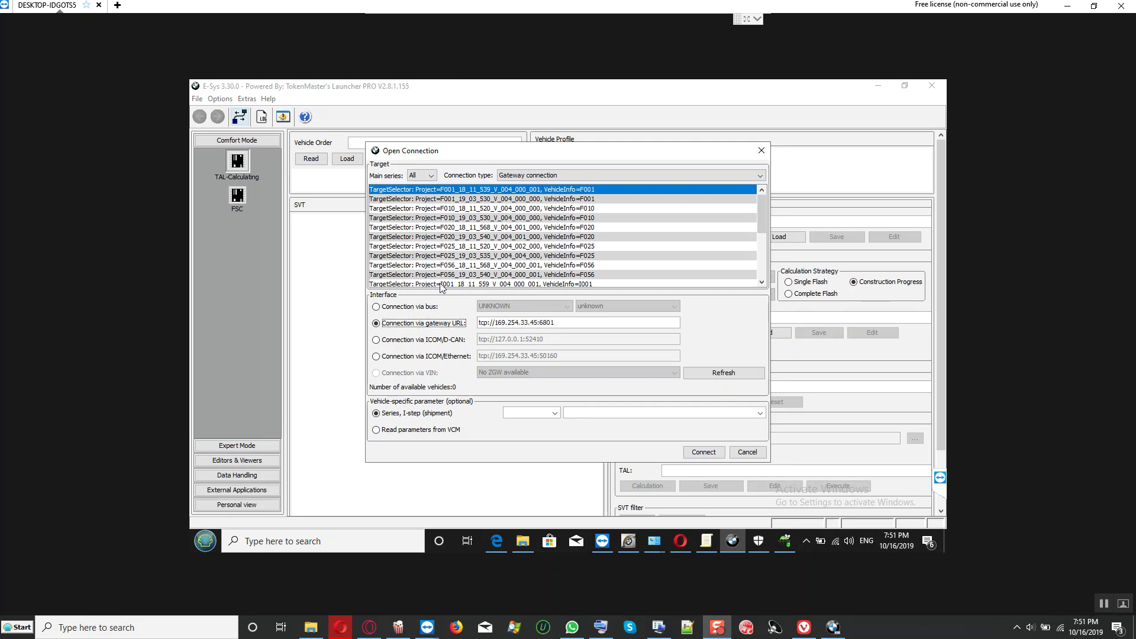
click(415, 358)
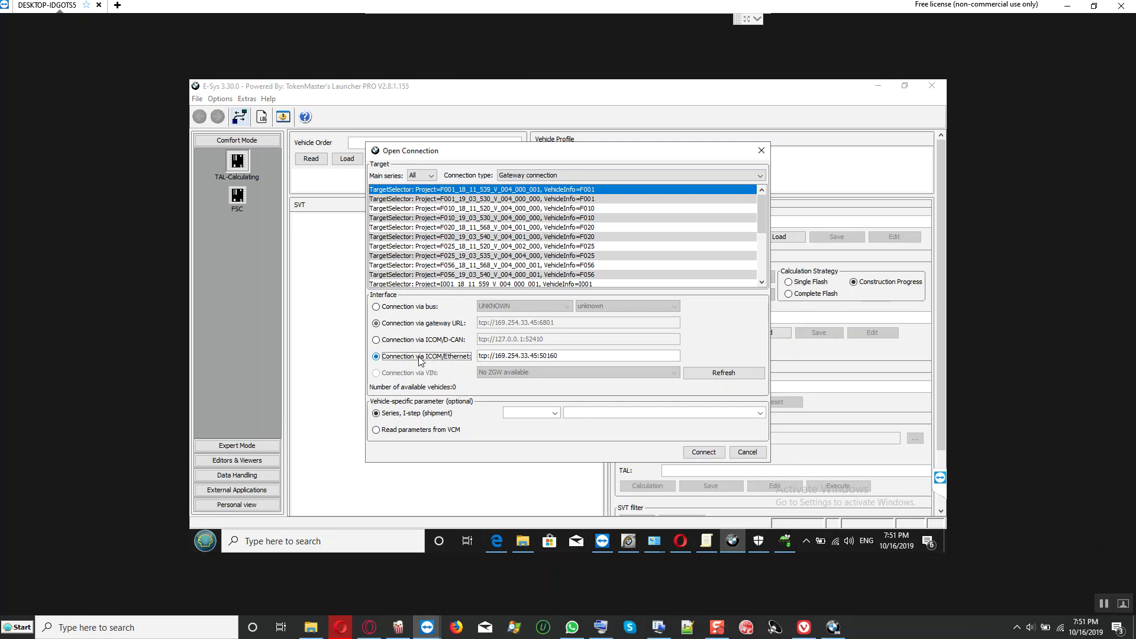
click(408, 323)
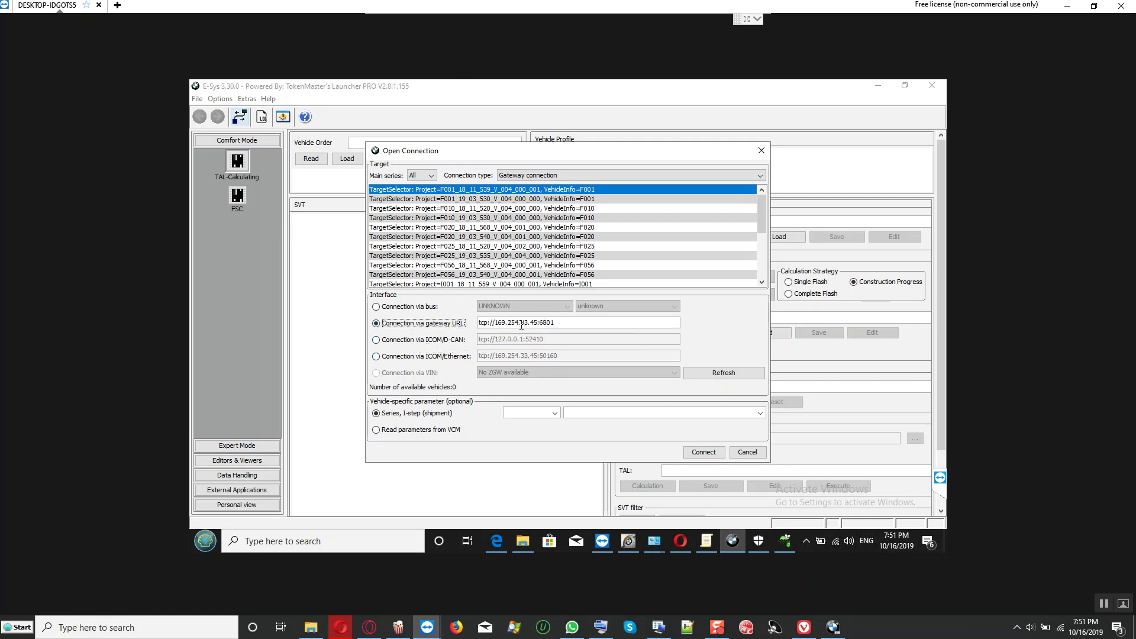
click(700, 453)
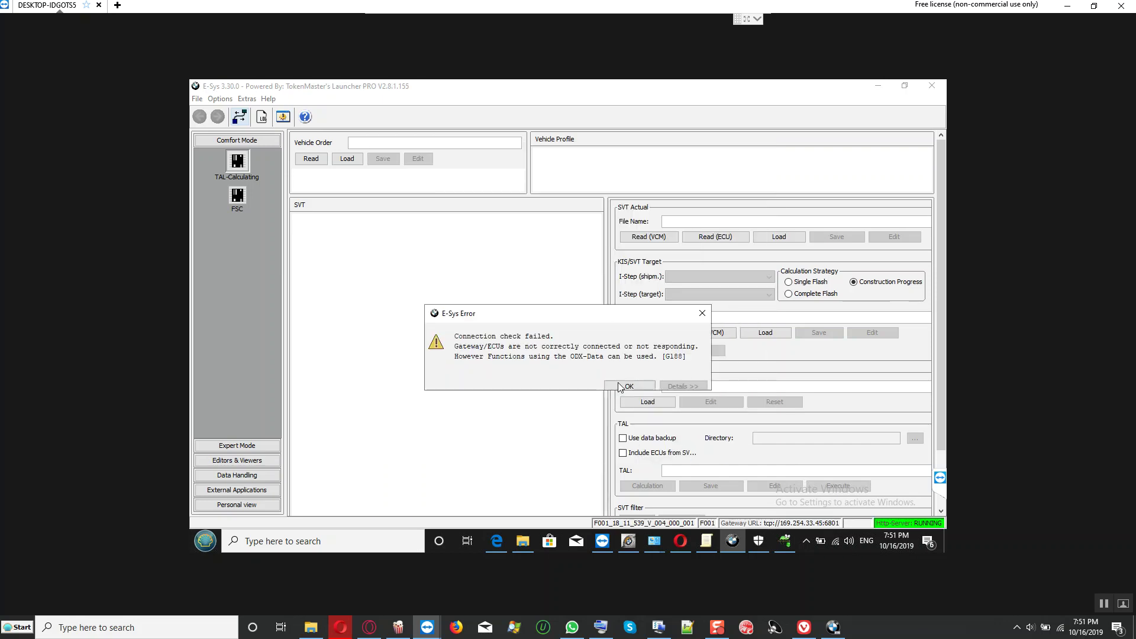
click(627, 386)
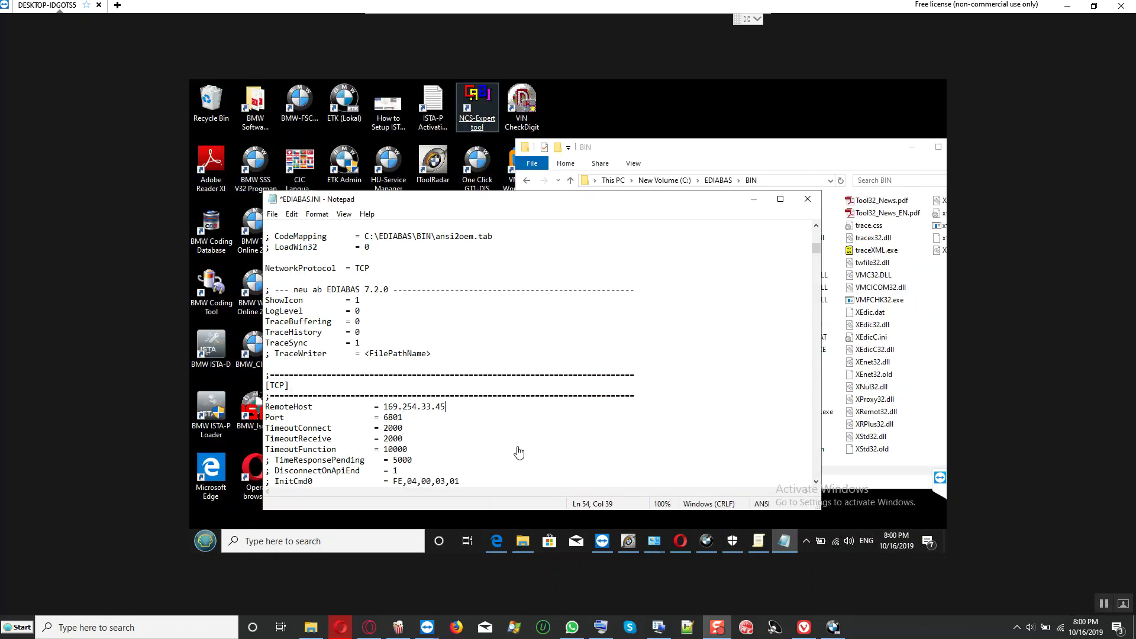
Step: Save EDIABAS.INI in Notepad with RemoteHost 169.254.33.45
click(629, 544)
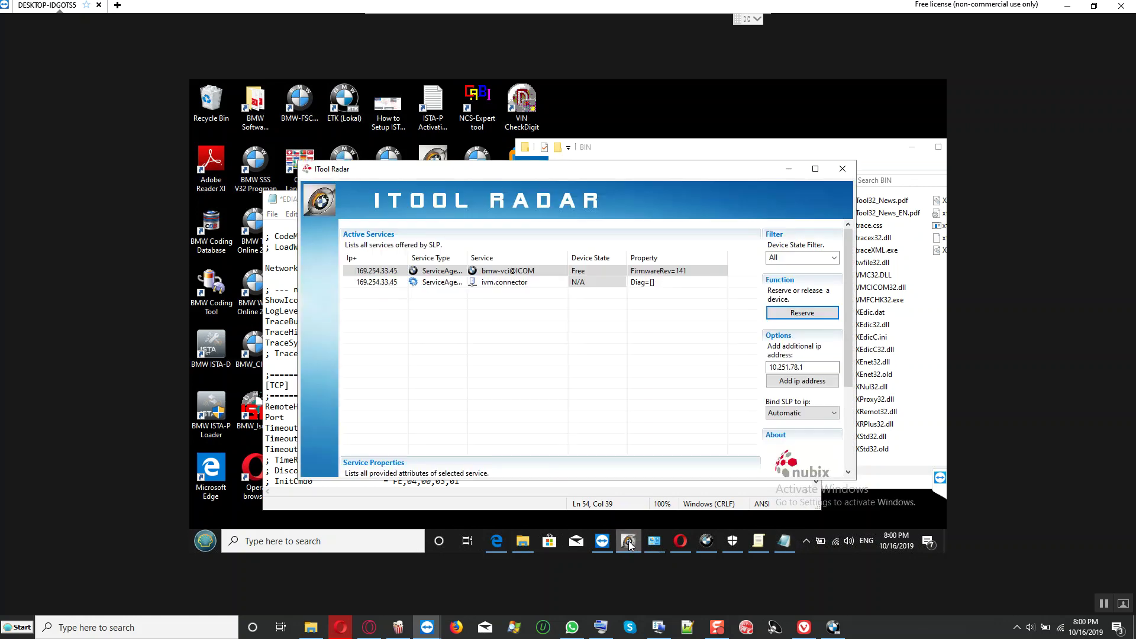
click(630, 545)
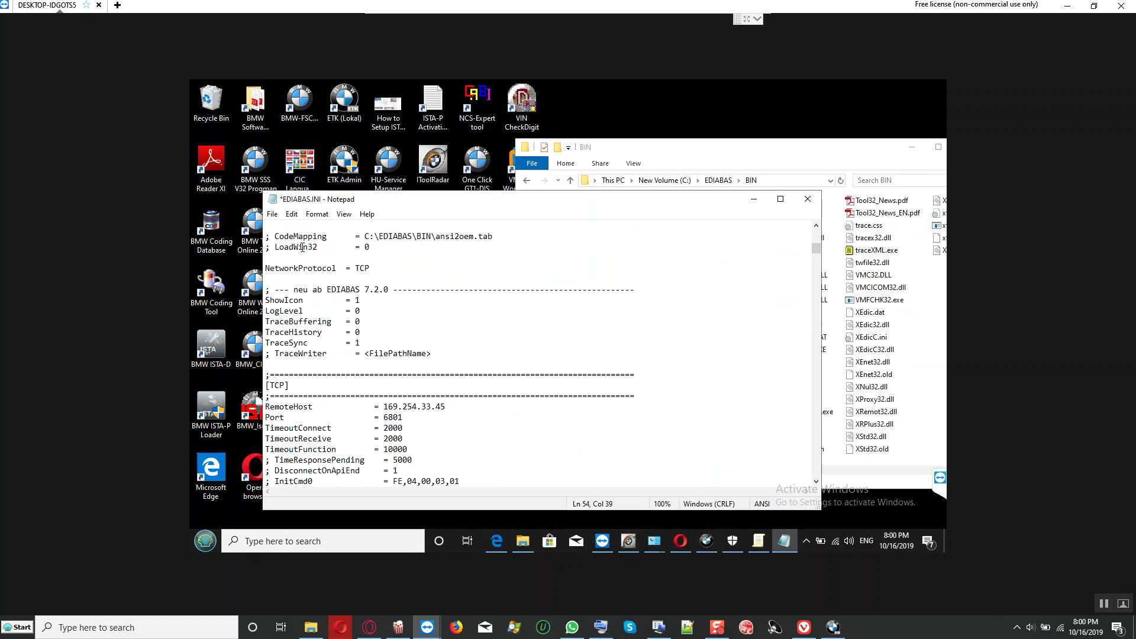
click(272, 214)
click(299, 272)
Step: Verify the [Configuration] Interface value is REMOTE, then clear the windows to reveal the desktop
scroll(442, 280, up, 2)
scroll(441, 280, up, 10)
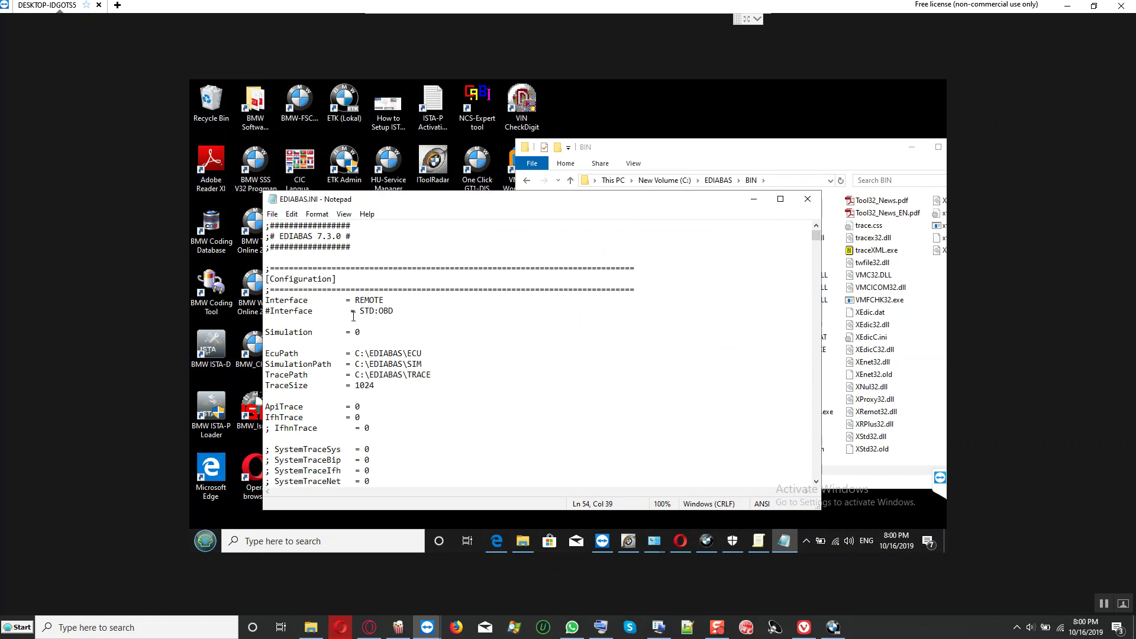
drag(332, 300, 423, 301)
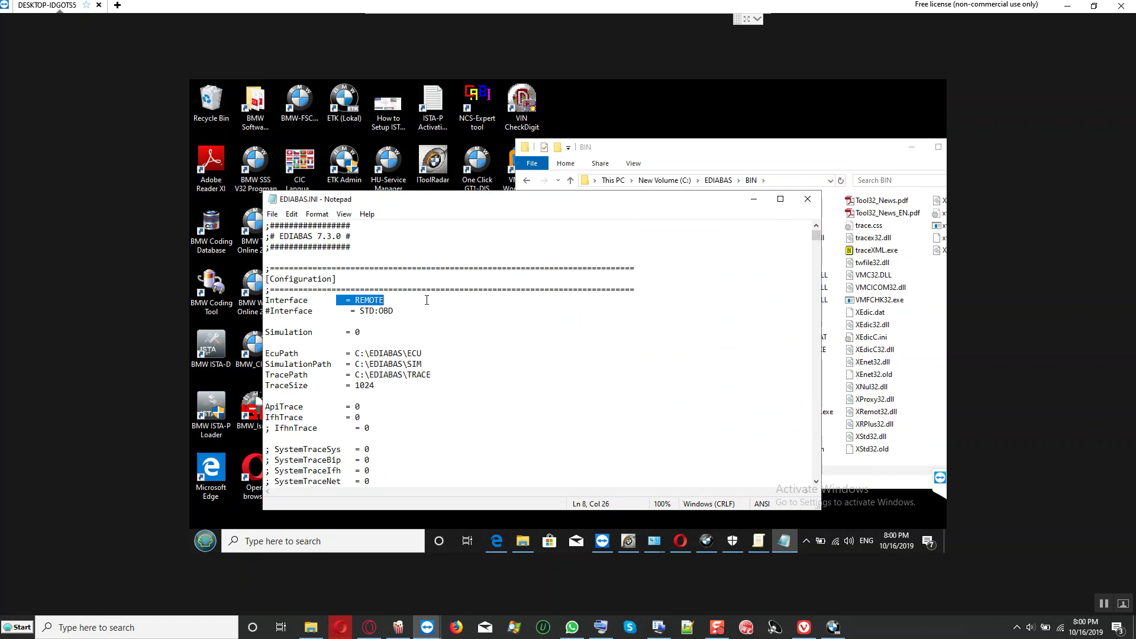
click(423, 302)
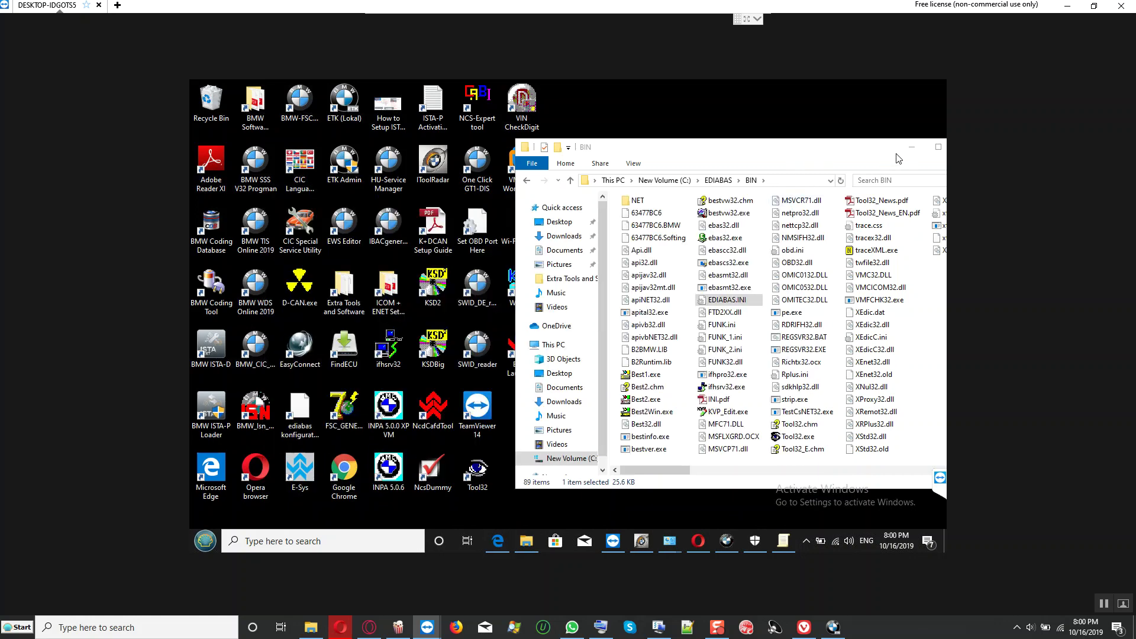
click(912, 146)
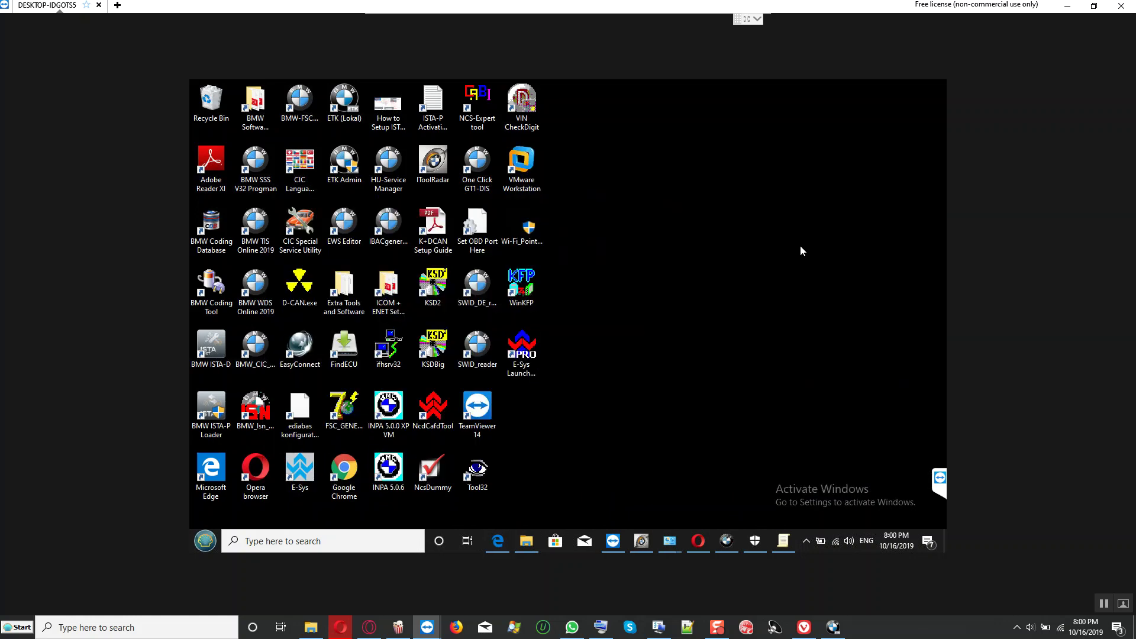
Step: Reserve the bmw-vci@ICOM interface in ITool Radar and bring E-Sys back in front
click(642, 541)
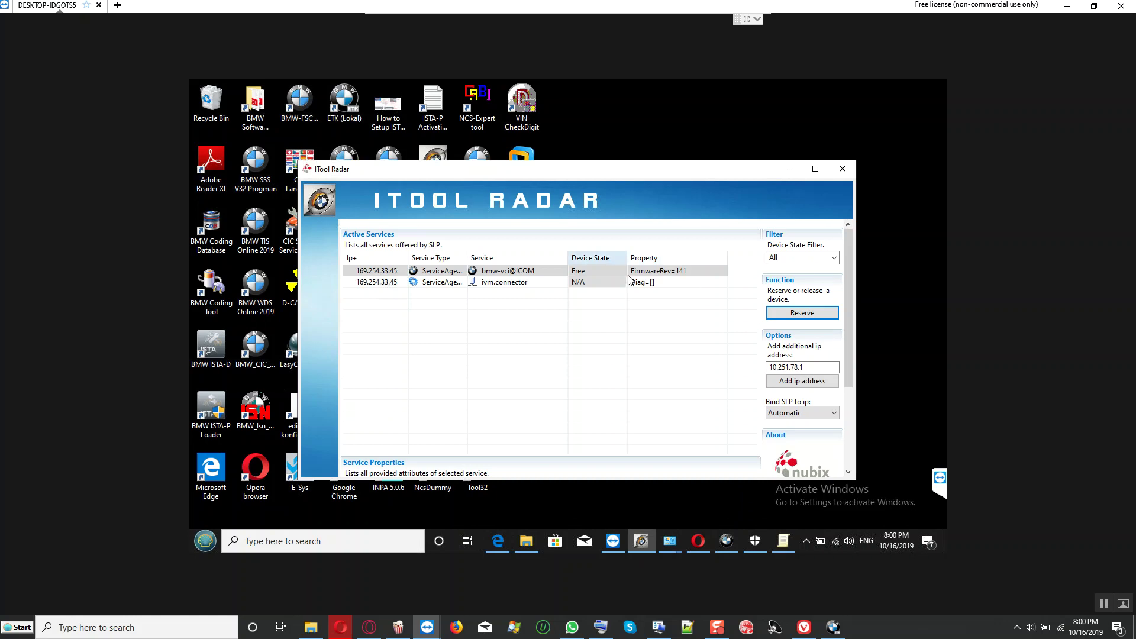
click(796, 315)
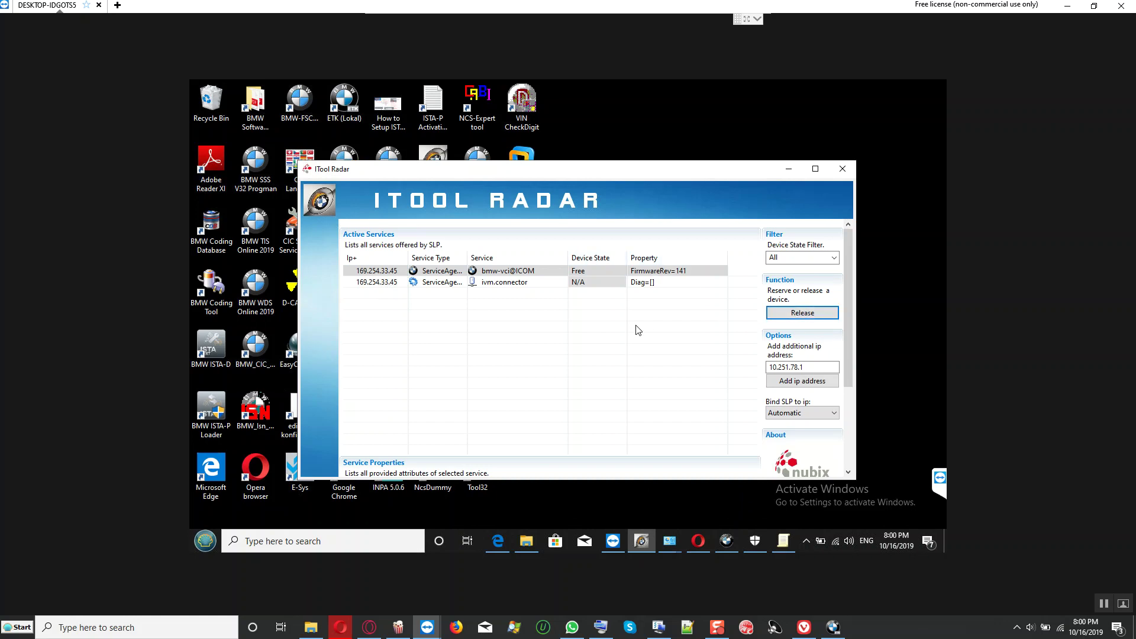
click(789, 172)
click(727, 542)
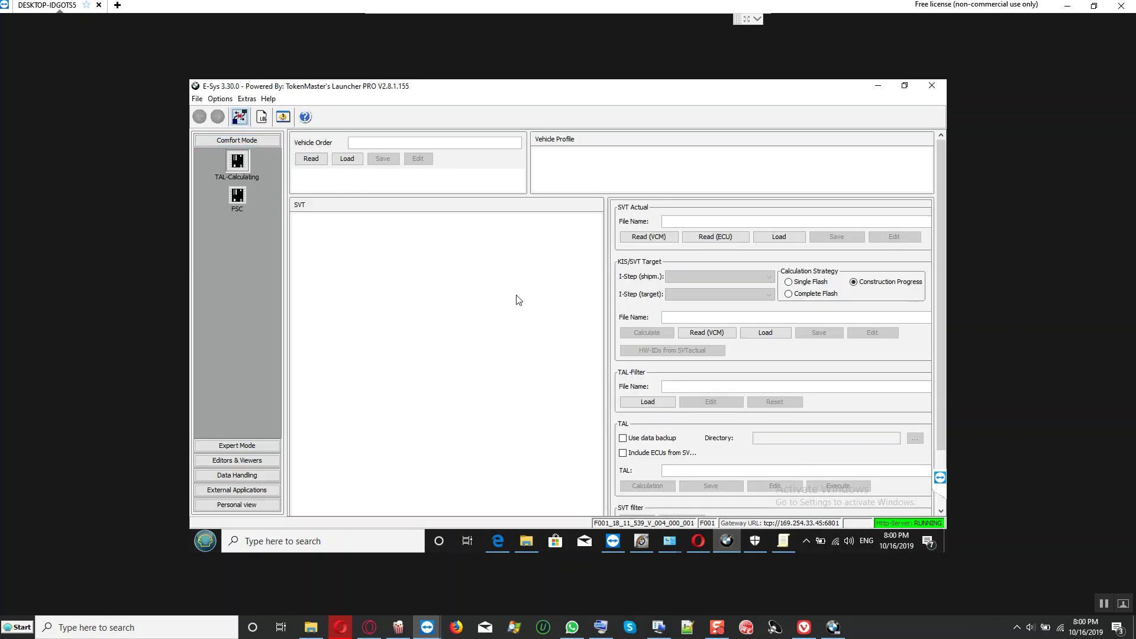
Step: Disconnect the gateway session and connect to F010_18_11_520 via ICOM/Ethernet at tcp://169.254.33.45:50160
click(548, 324)
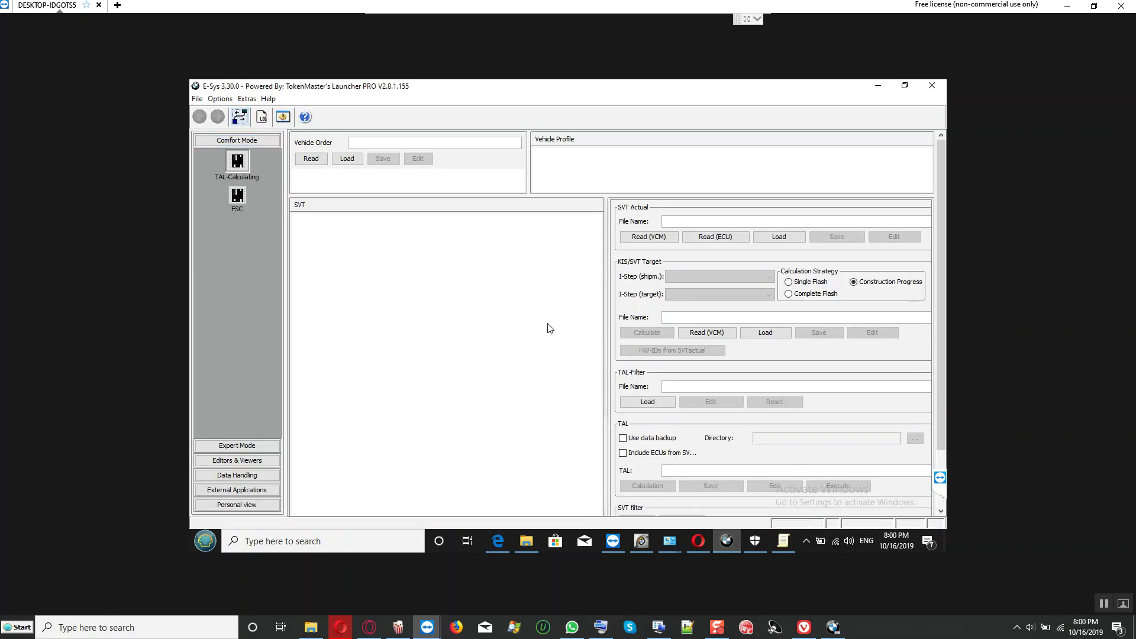
click(238, 117)
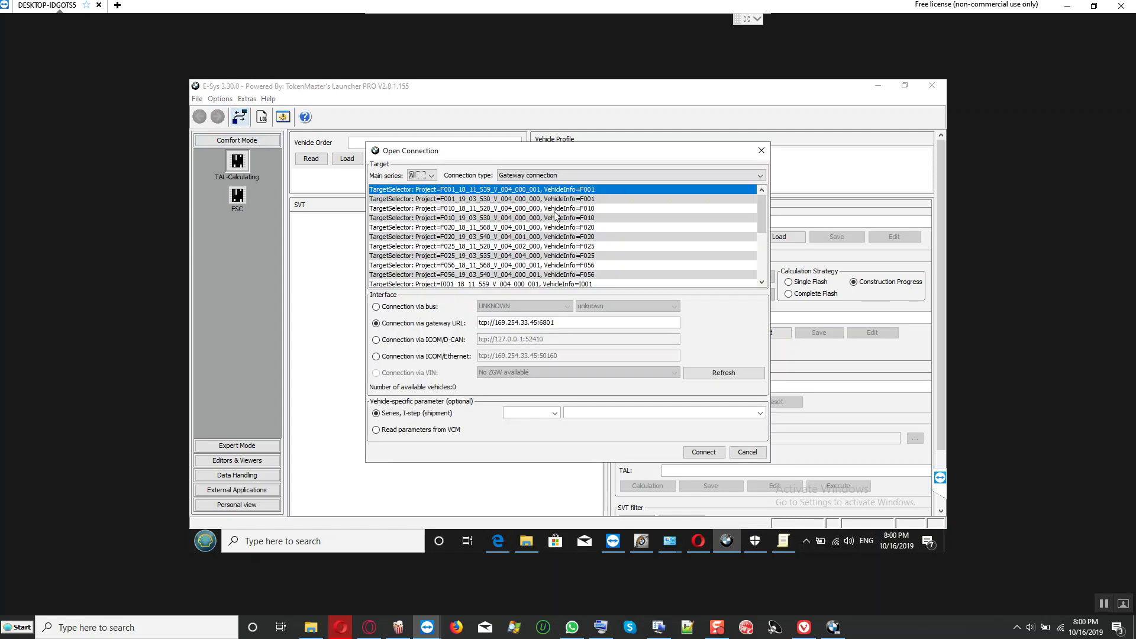
click(555, 209)
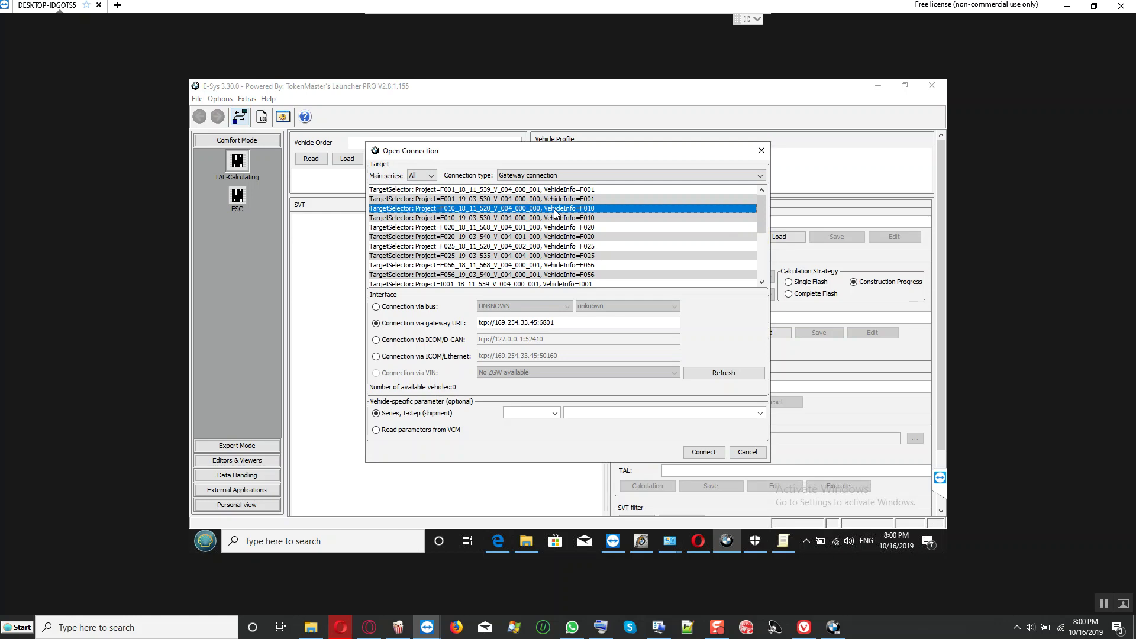
click(432, 357)
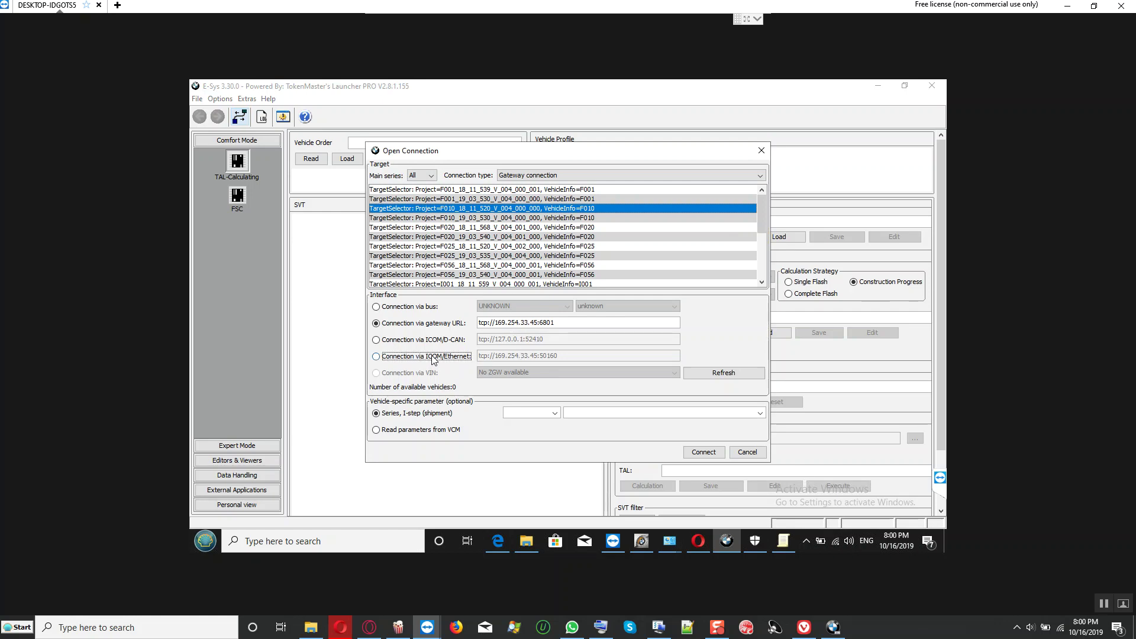
click(703, 453)
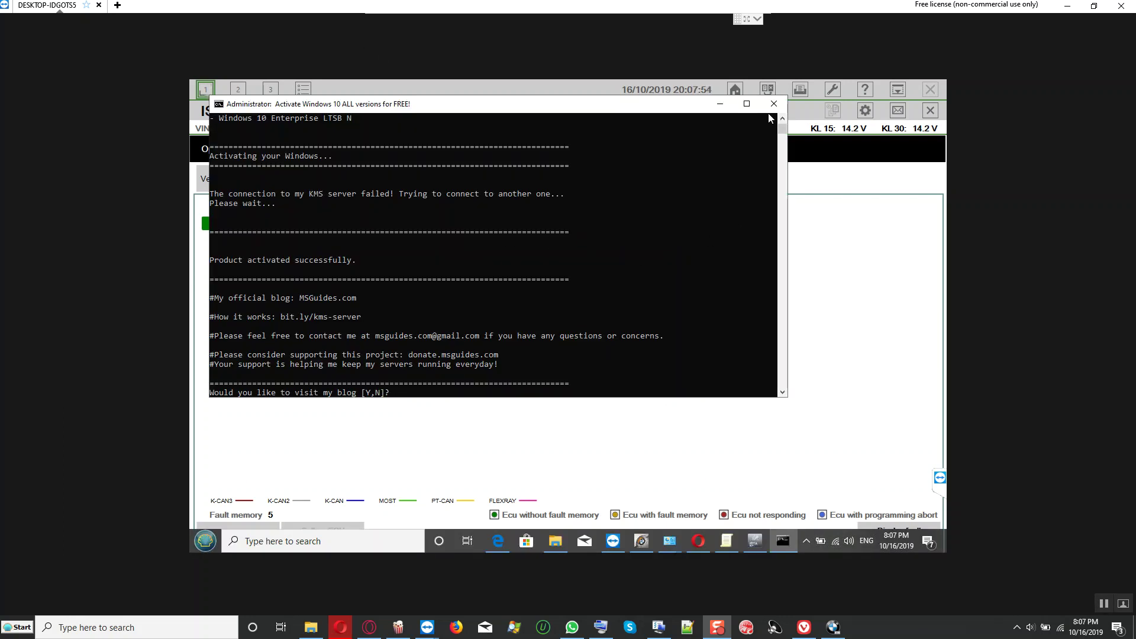
Step: Close the activation console and open This PC's system properties from File Explorer
click(773, 105)
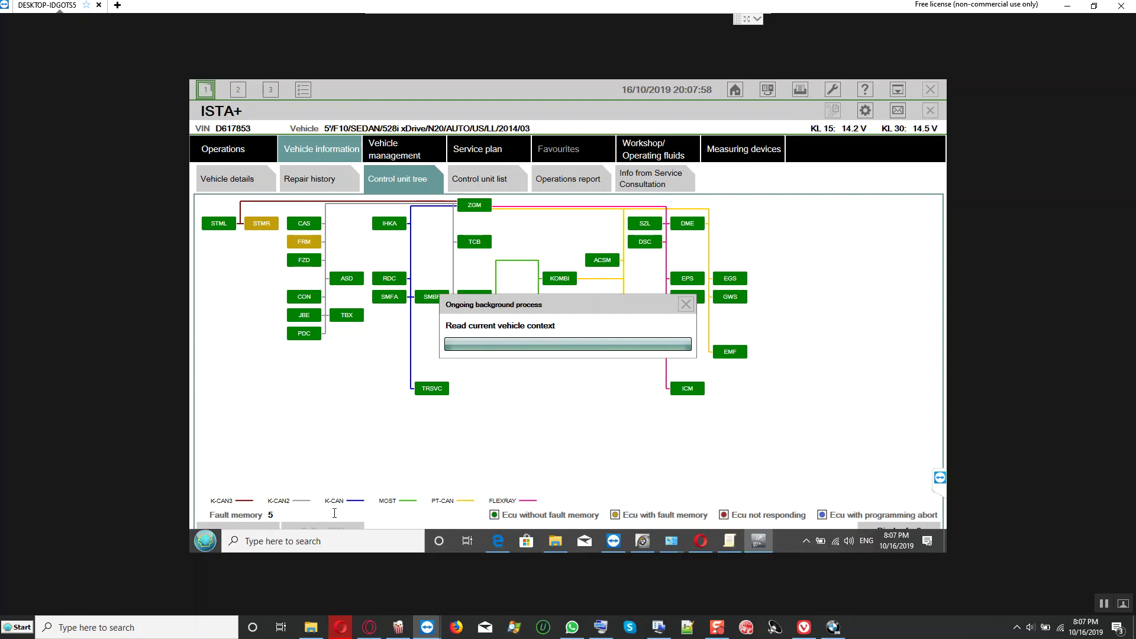
key(super)
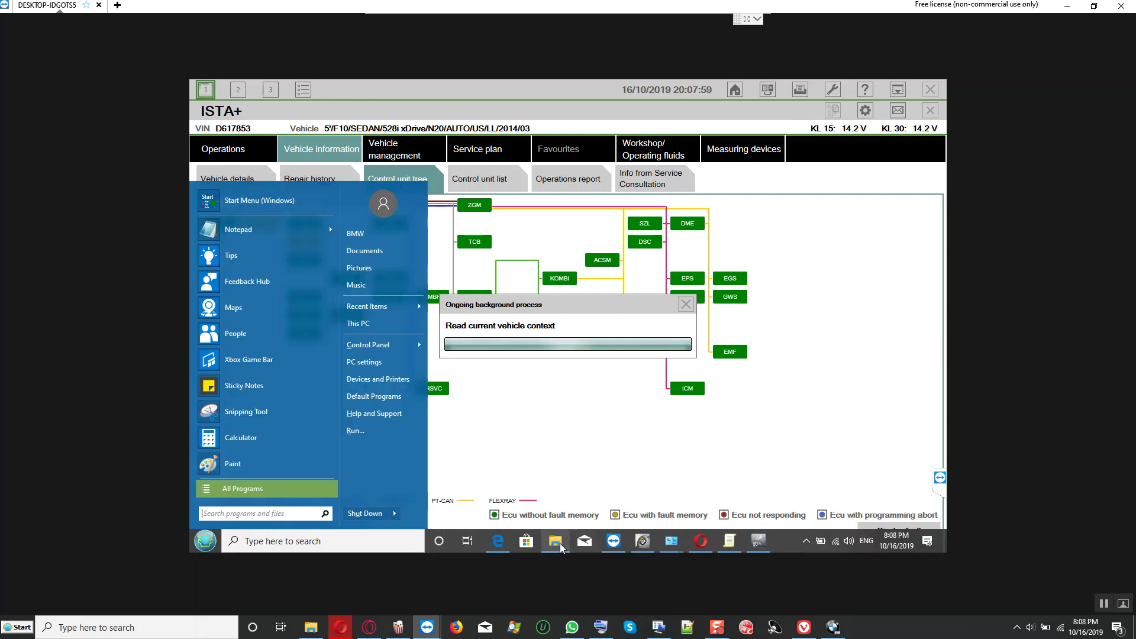
click(559, 543)
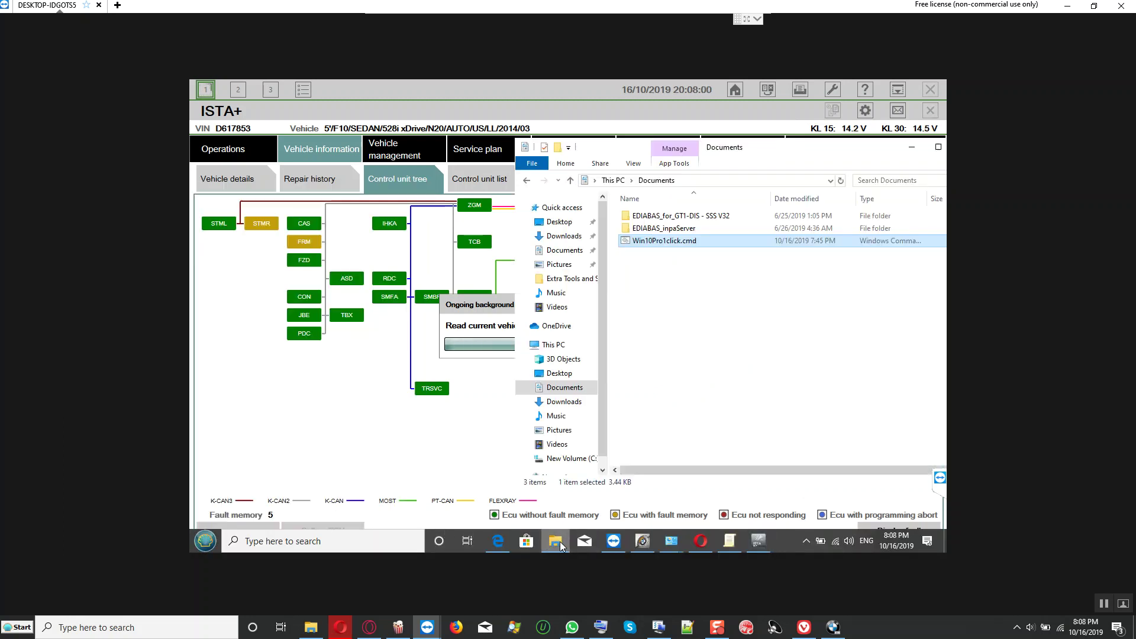
click(565, 346)
click(645, 497)
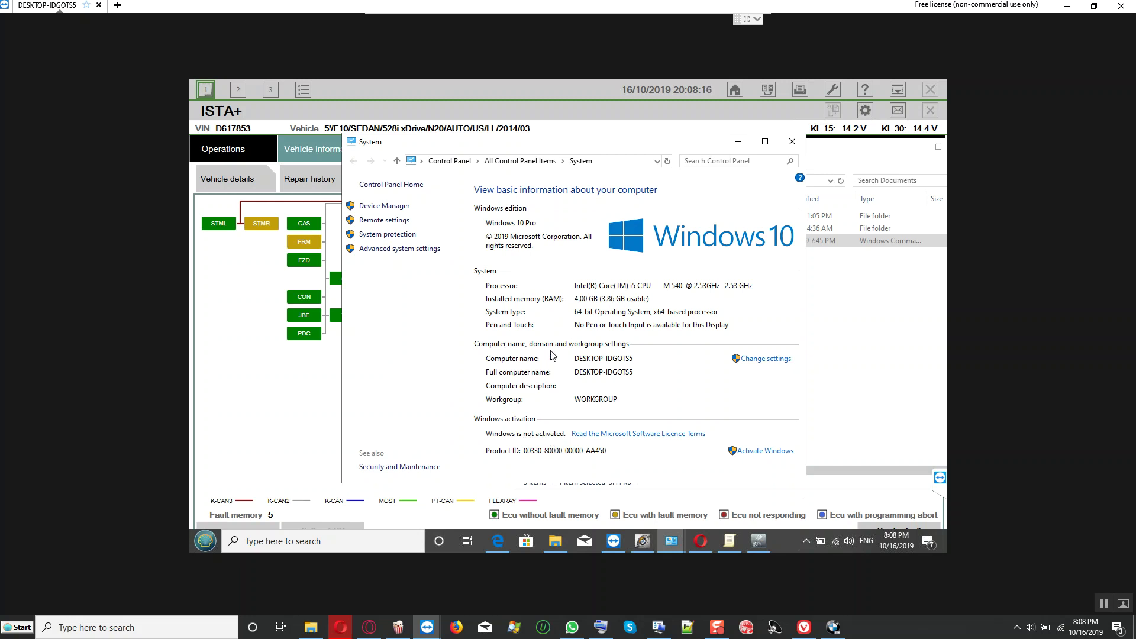
Step: Review the Windows activation status, then minimize Documents and close the System window
click(891, 152)
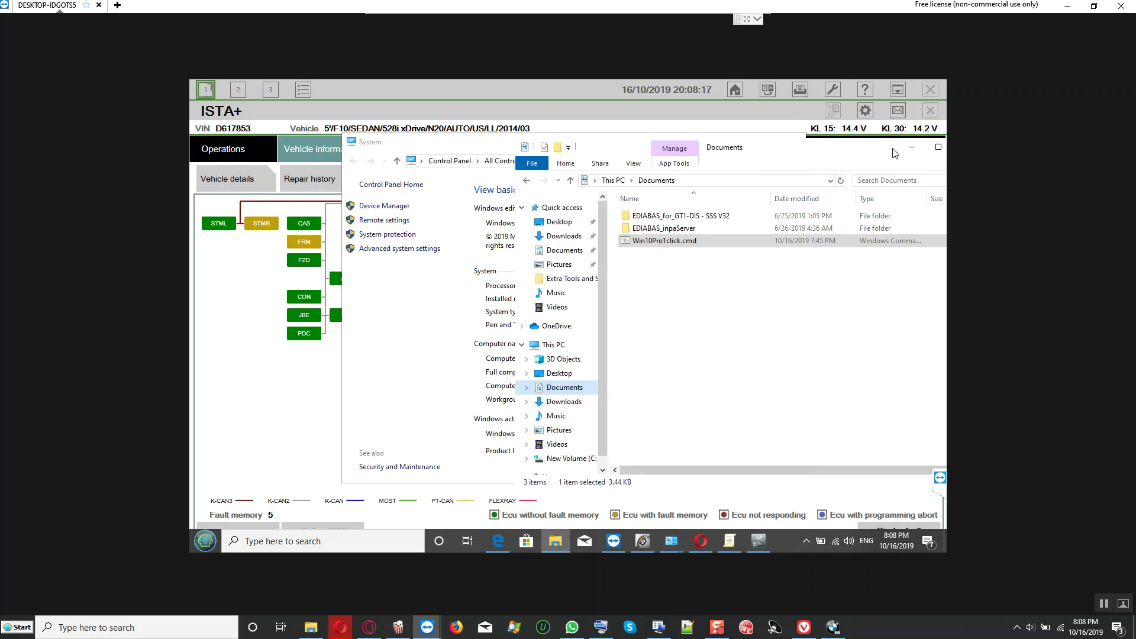
click(864, 150)
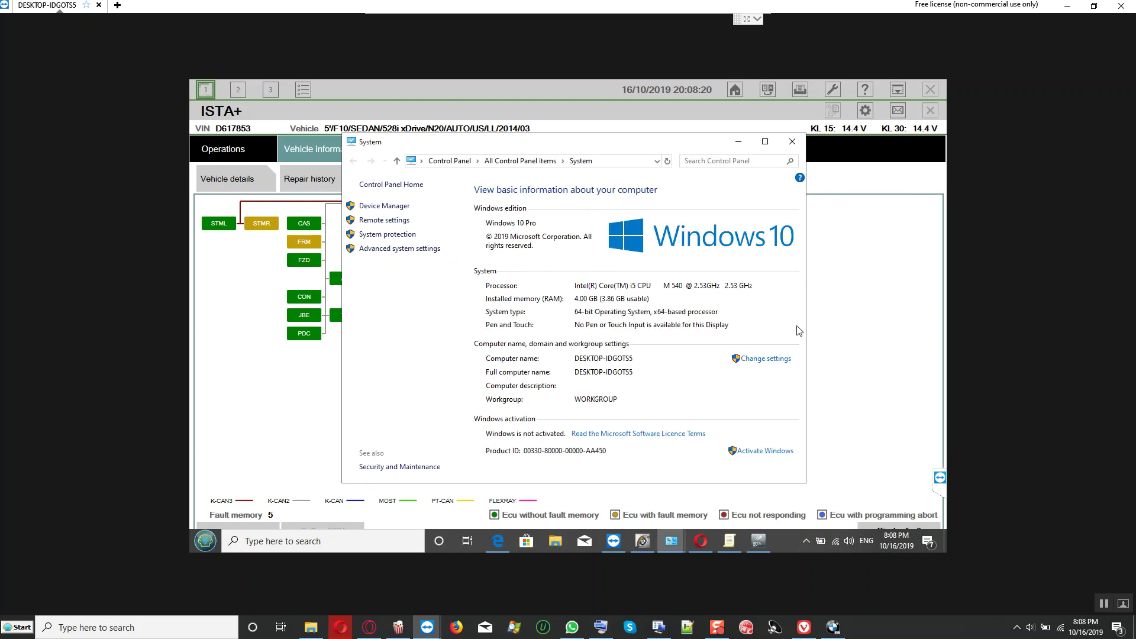
click(668, 161)
click(792, 141)
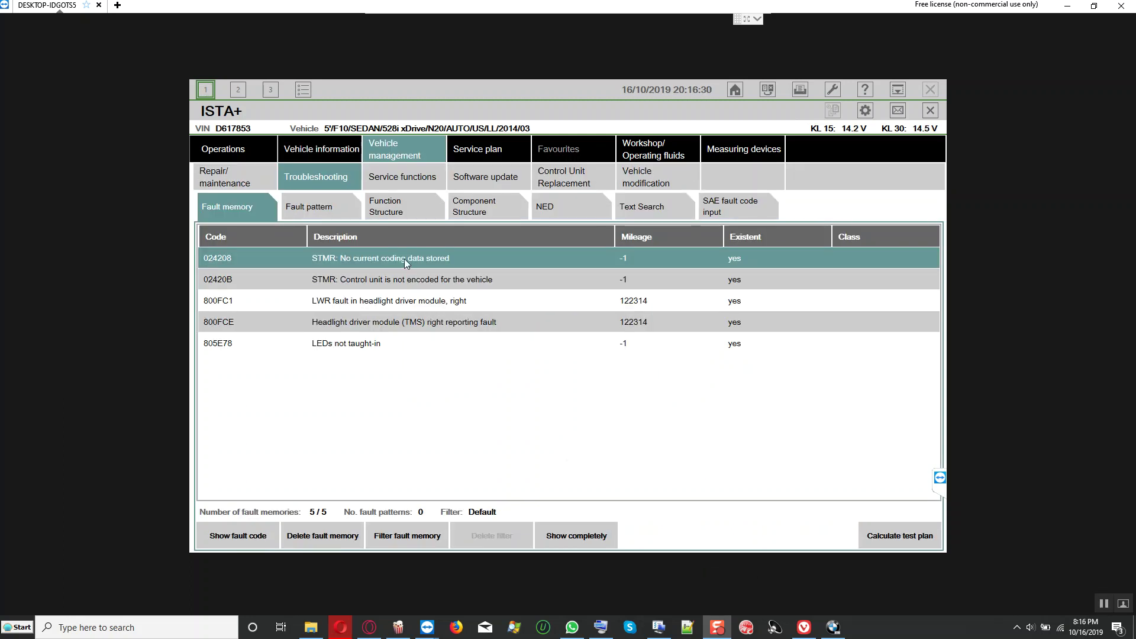
Step: Dismiss the remote Start menu and show ISTA+'s control unit tree with STMR and FRM fault entries
click(490, 179)
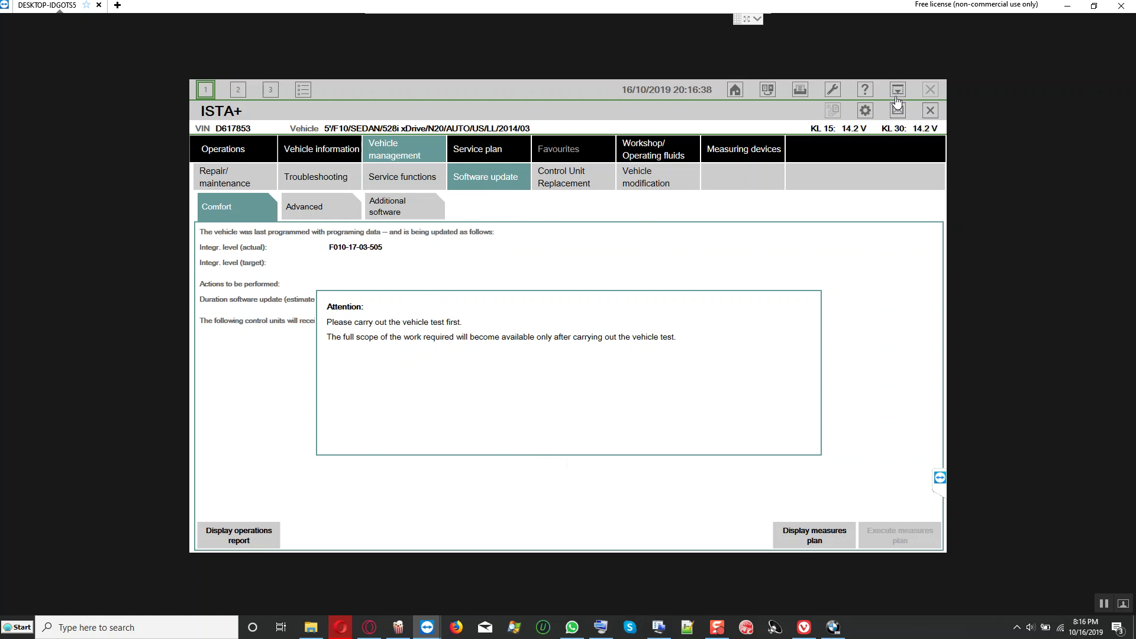
key(super)
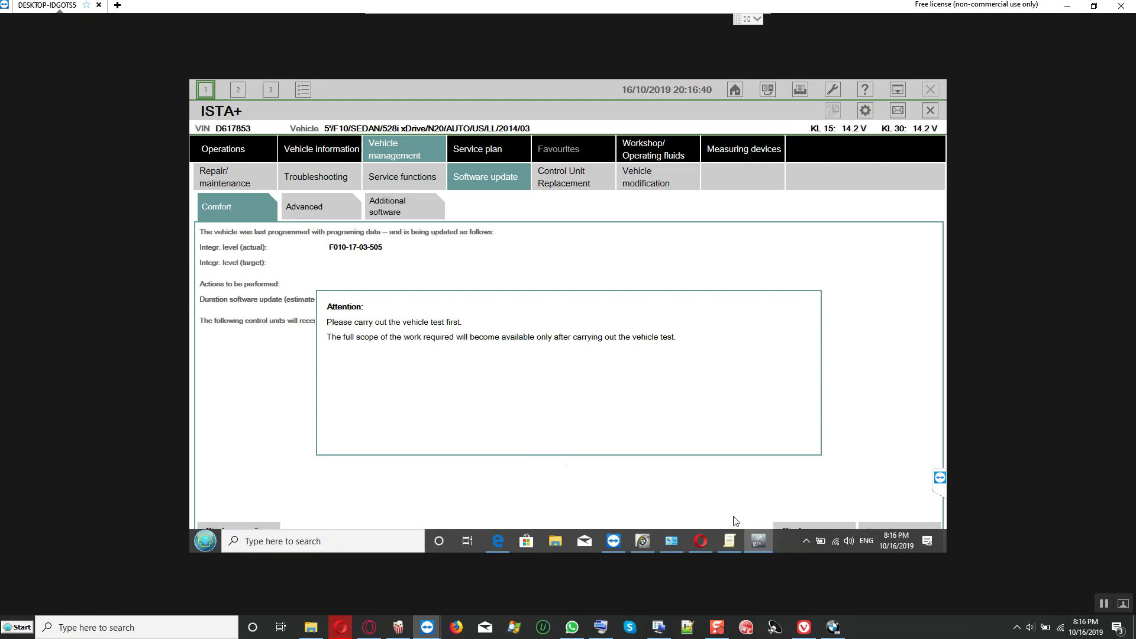
mouse_move(756, 546)
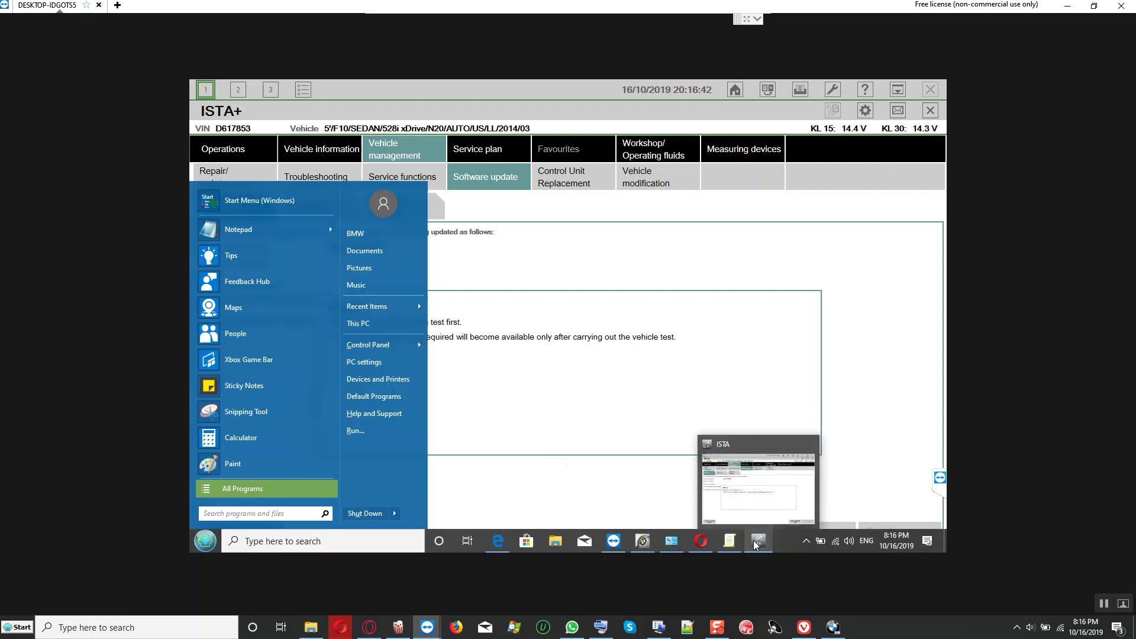
click(624, 474)
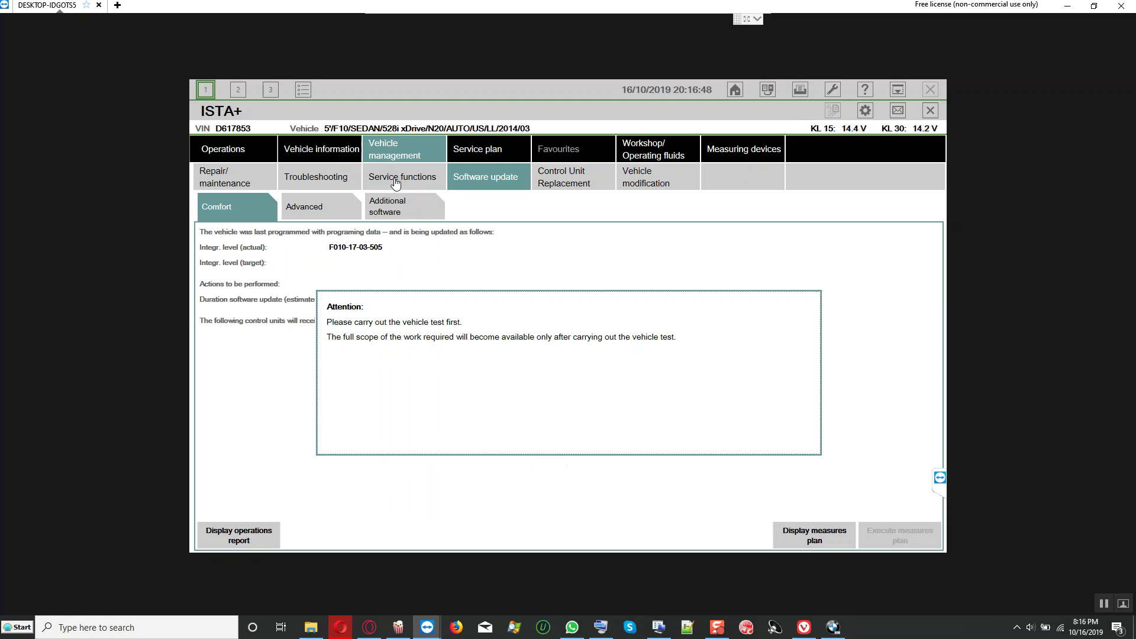
click(331, 149)
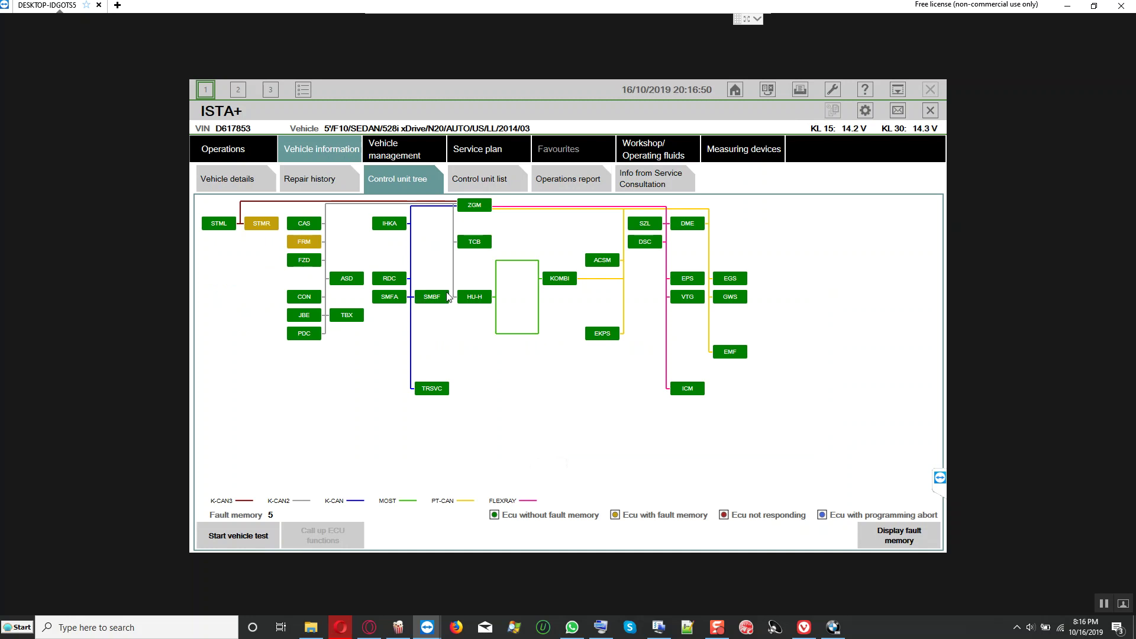
mouse_move(302, 247)
mouse_move(266, 226)
mouse_move(227, 226)
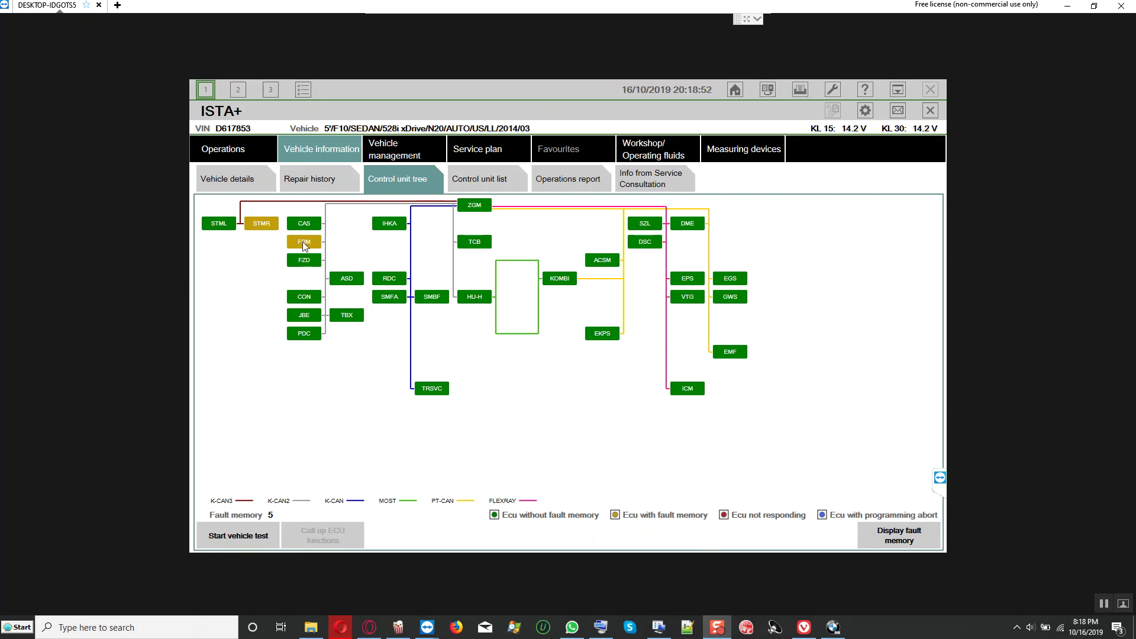
mouse_move(261, 226)
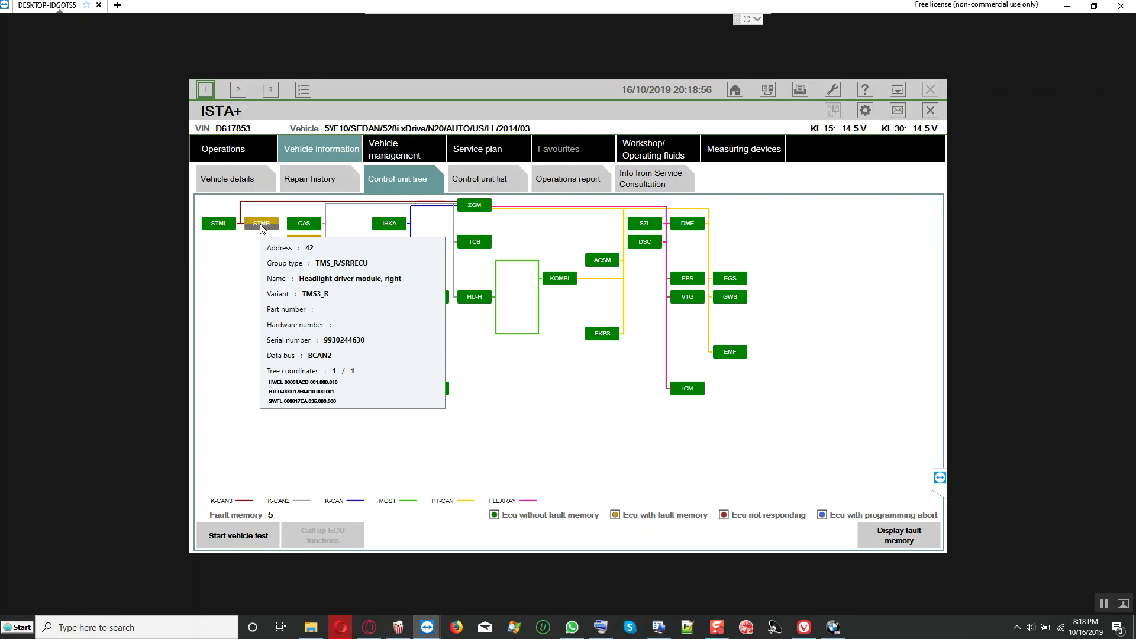
mouse_move(223, 227)
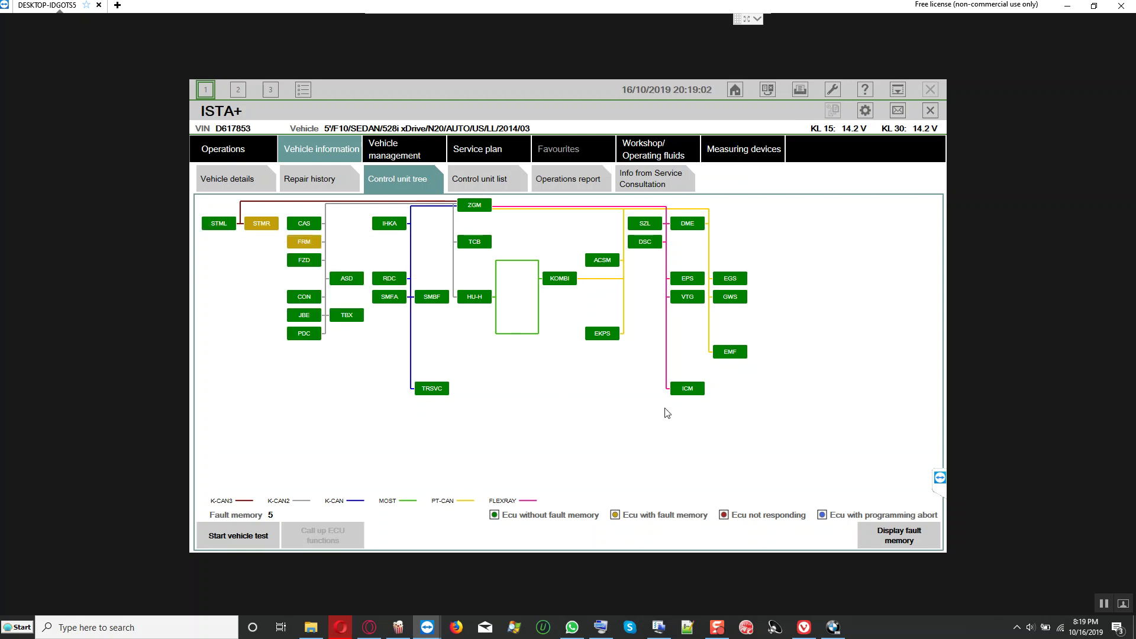
Step: Open ISTA+'s Vehicle details page and scroll through it
click(761, 90)
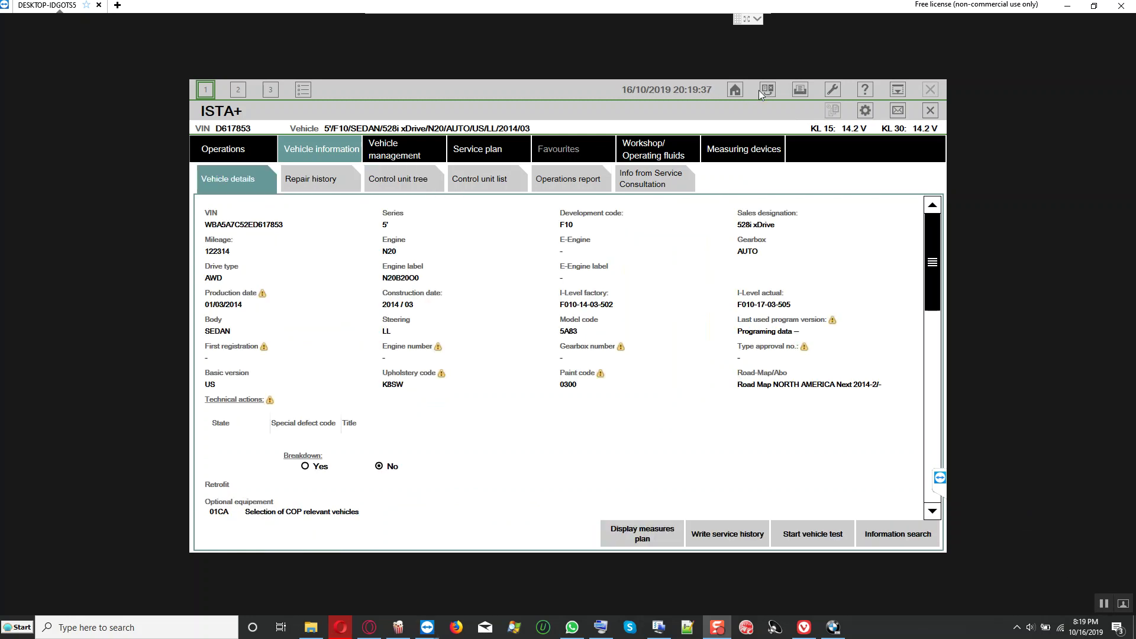
scroll(932, 311, down, 5)
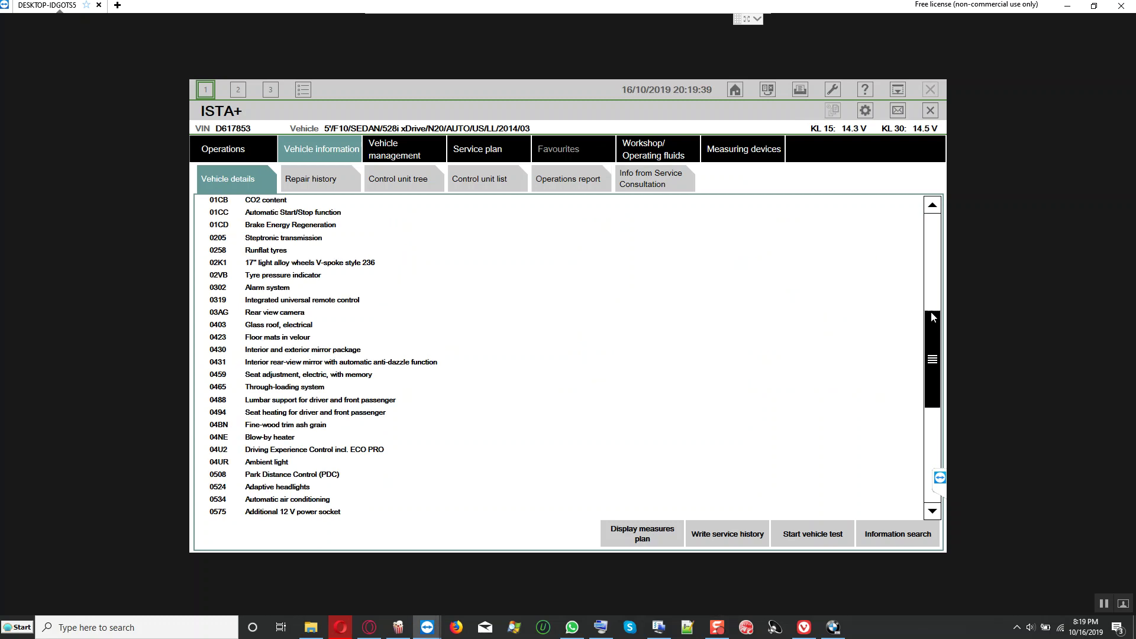
scroll(934, 363, down, 2)
click(933, 269)
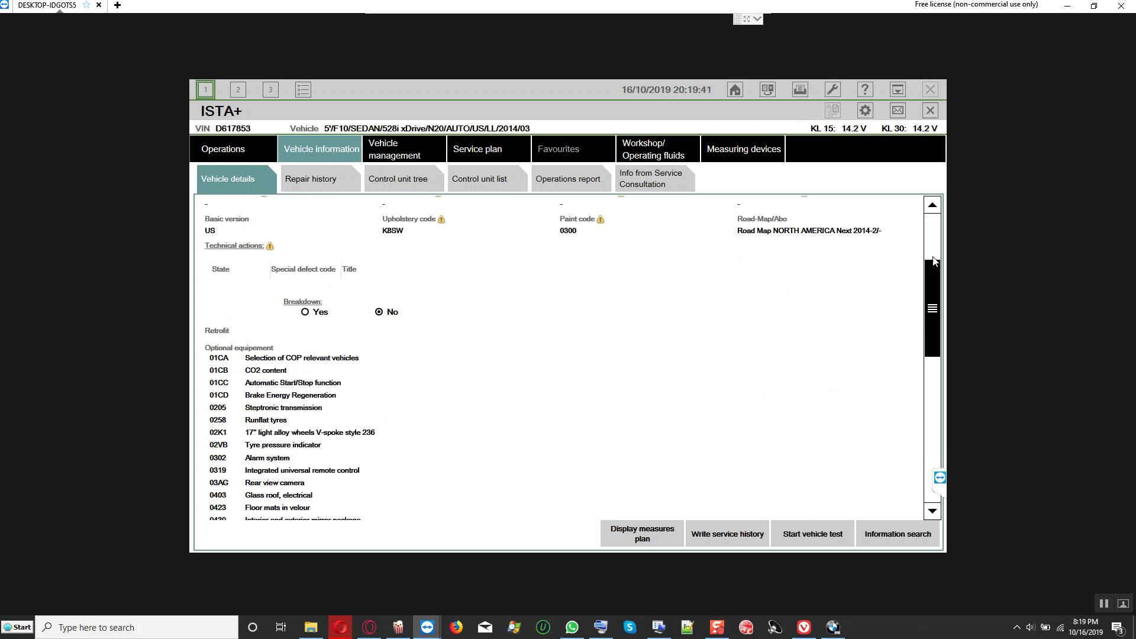
click(800, 90)
click(548, 281)
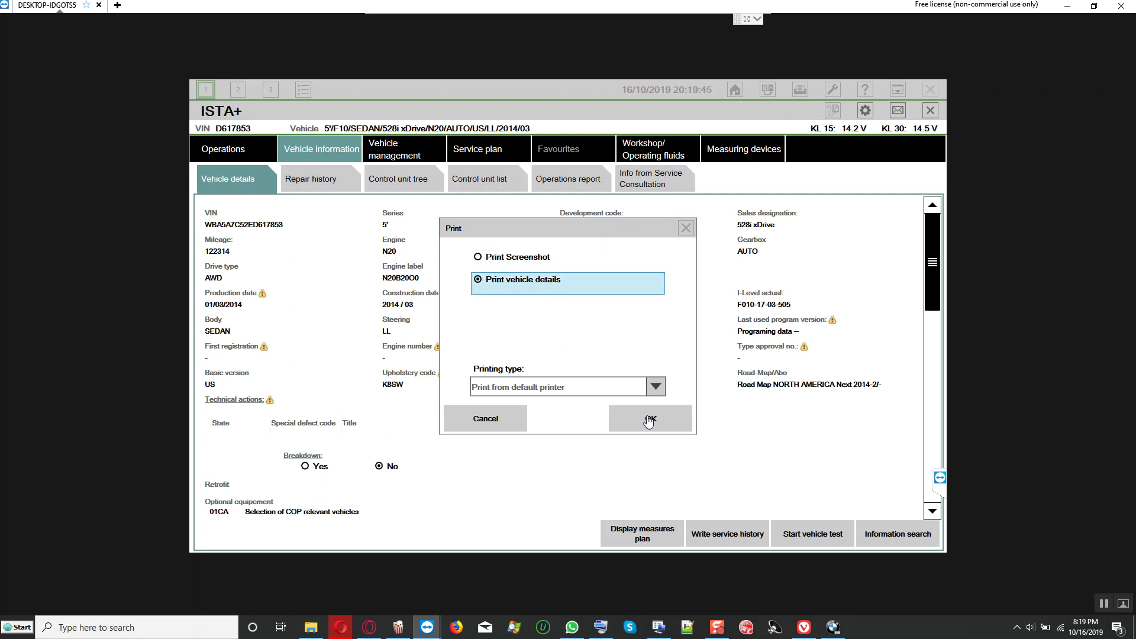
click(649, 420)
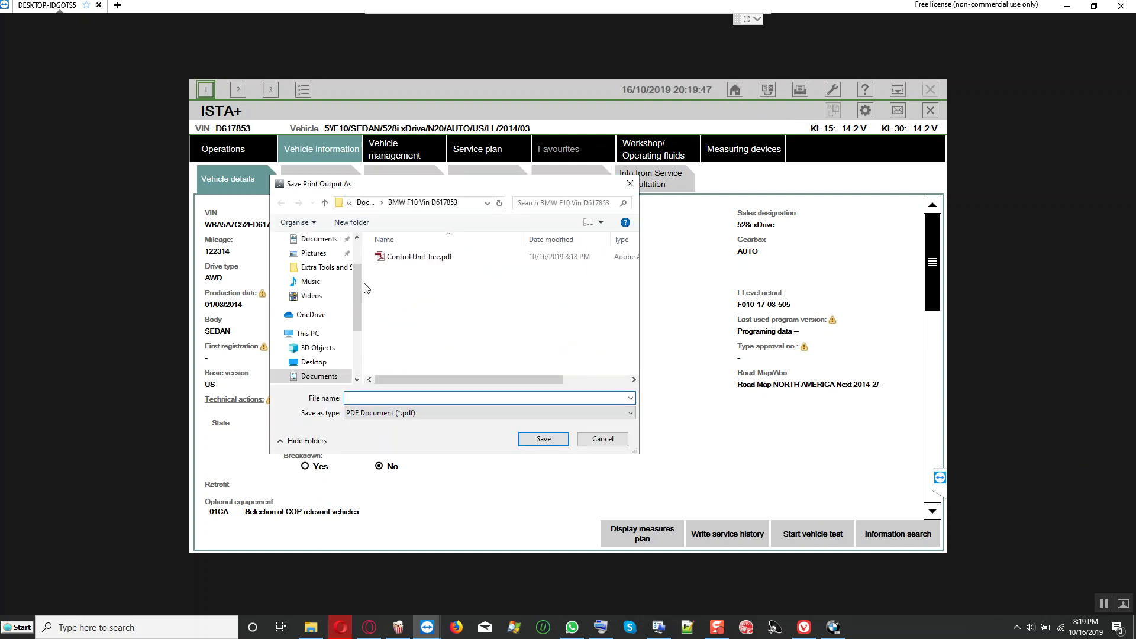
text(Vw)
text(hicle deta)
text(ils ilevel F010-14-03-502)
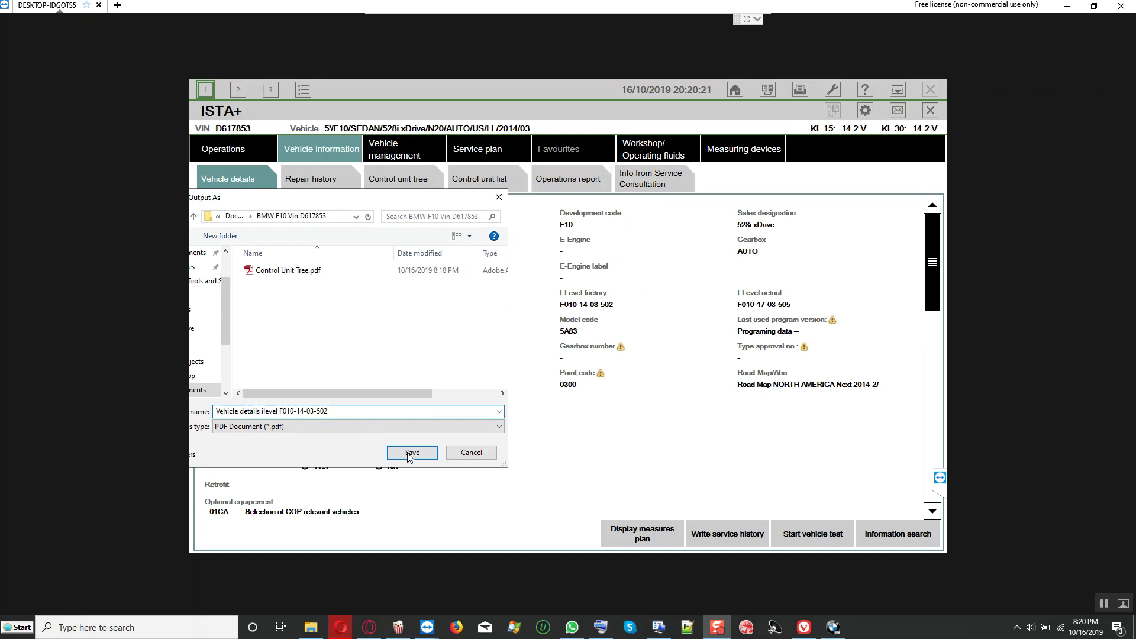
click(412, 453)
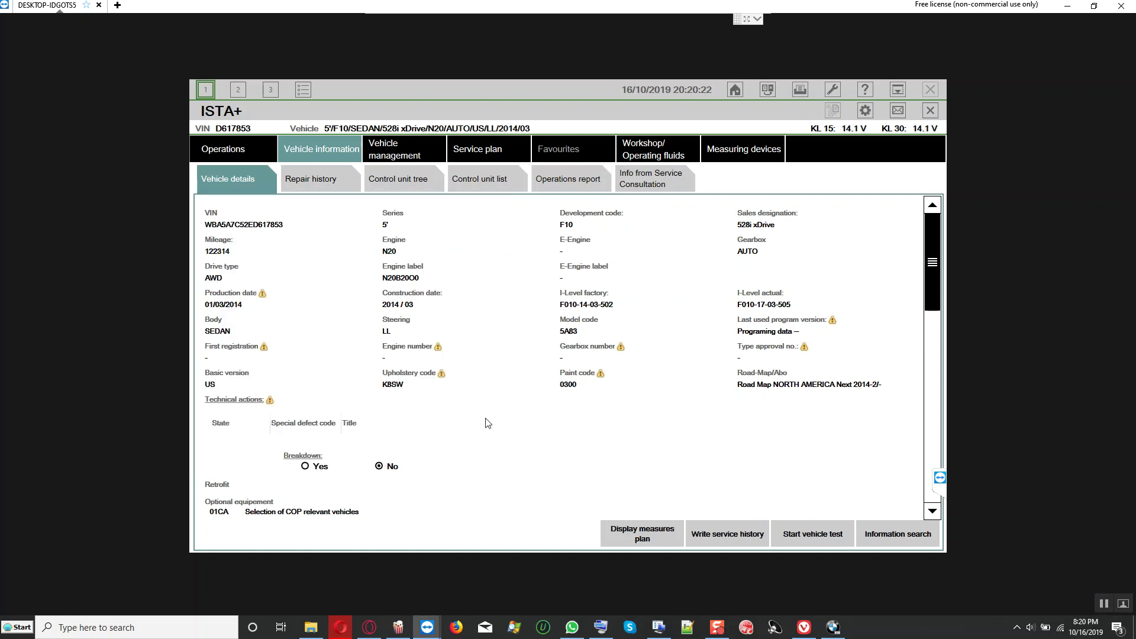
Step: Choose Connection via VIN for the F010 target and start connecting
click(401, 156)
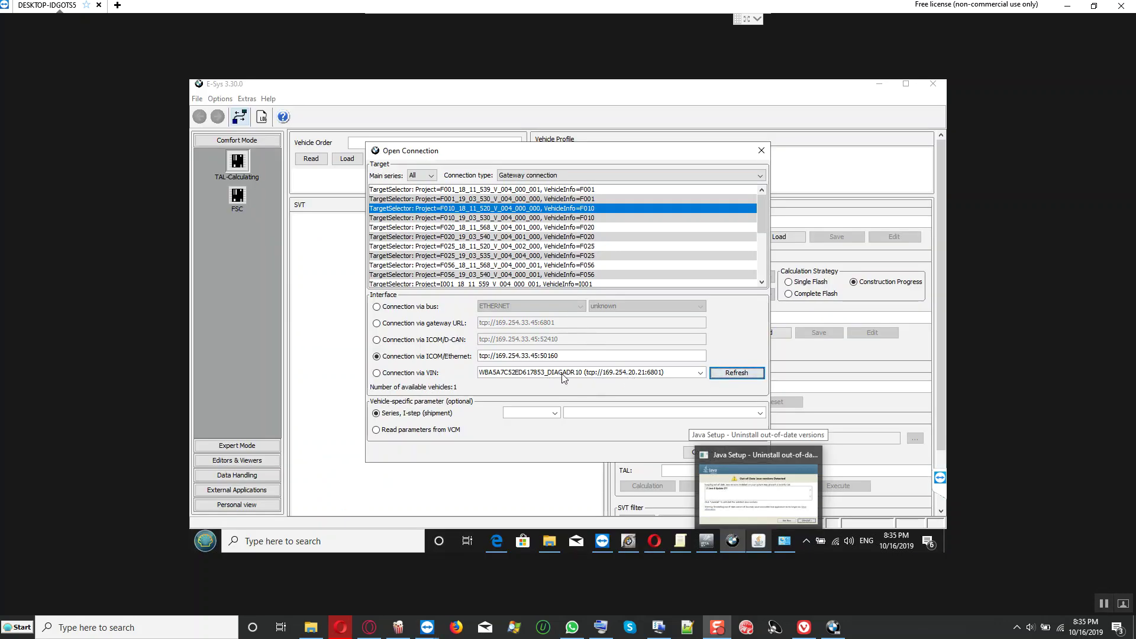
click(403, 374)
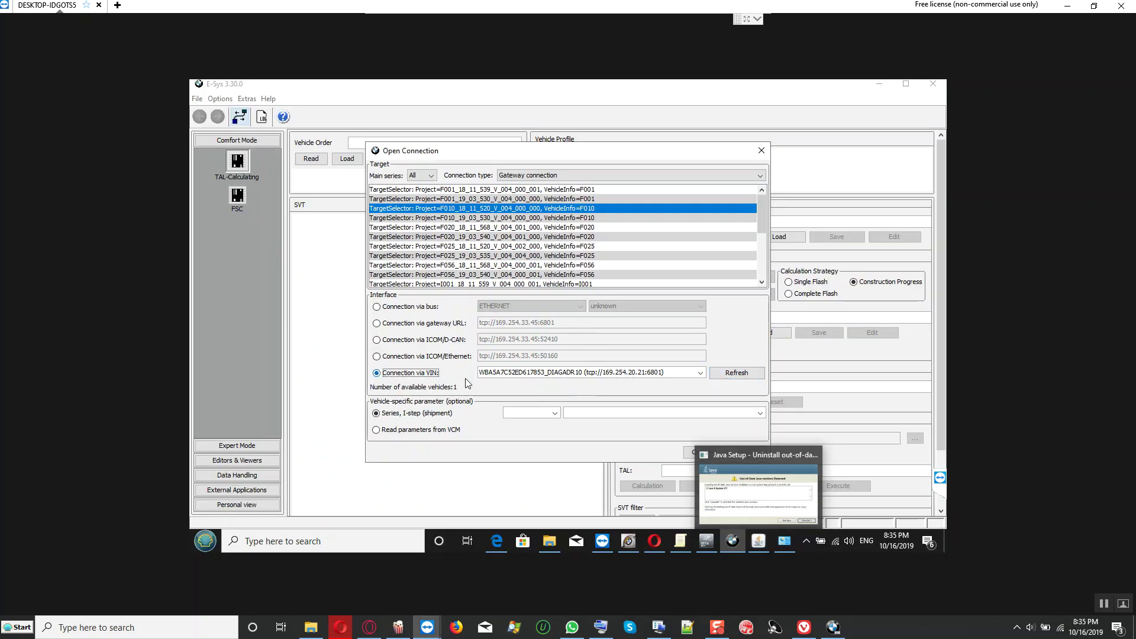
click(704, 453)
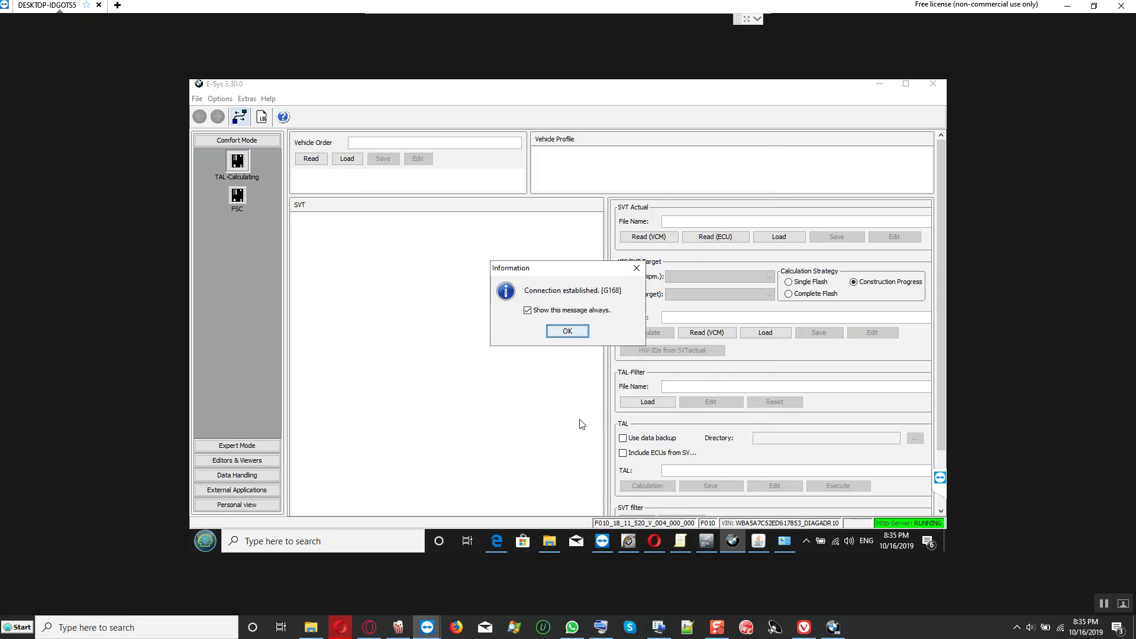
Step: Acknowledge the established connection, then read the vehicle order and actual SVT (VCM)
click(577, 335)
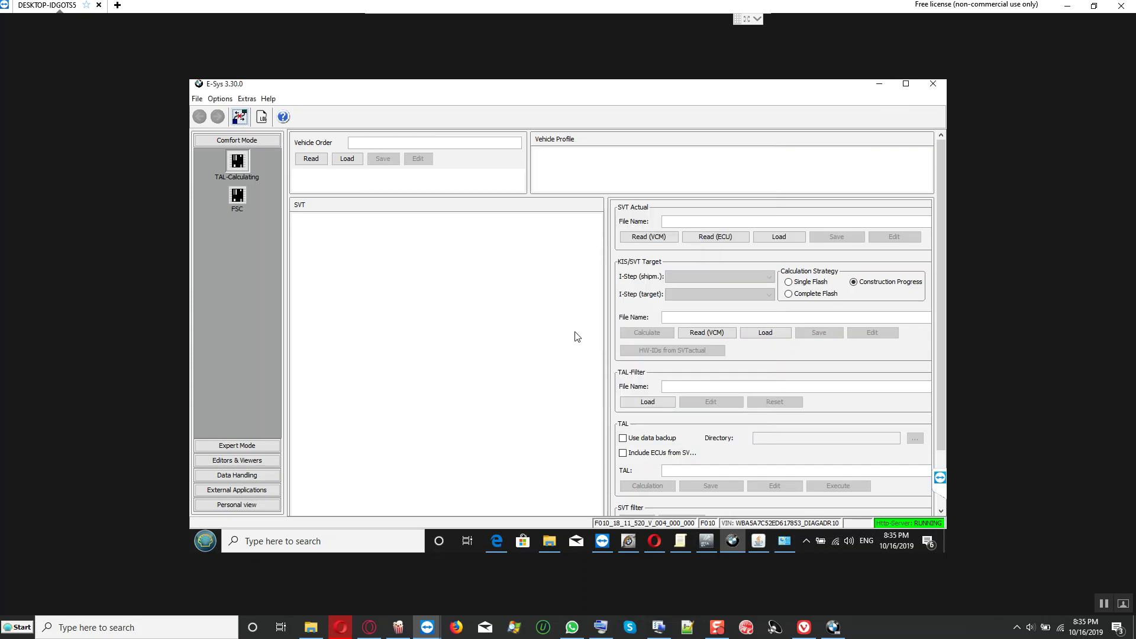
click(310, 158)
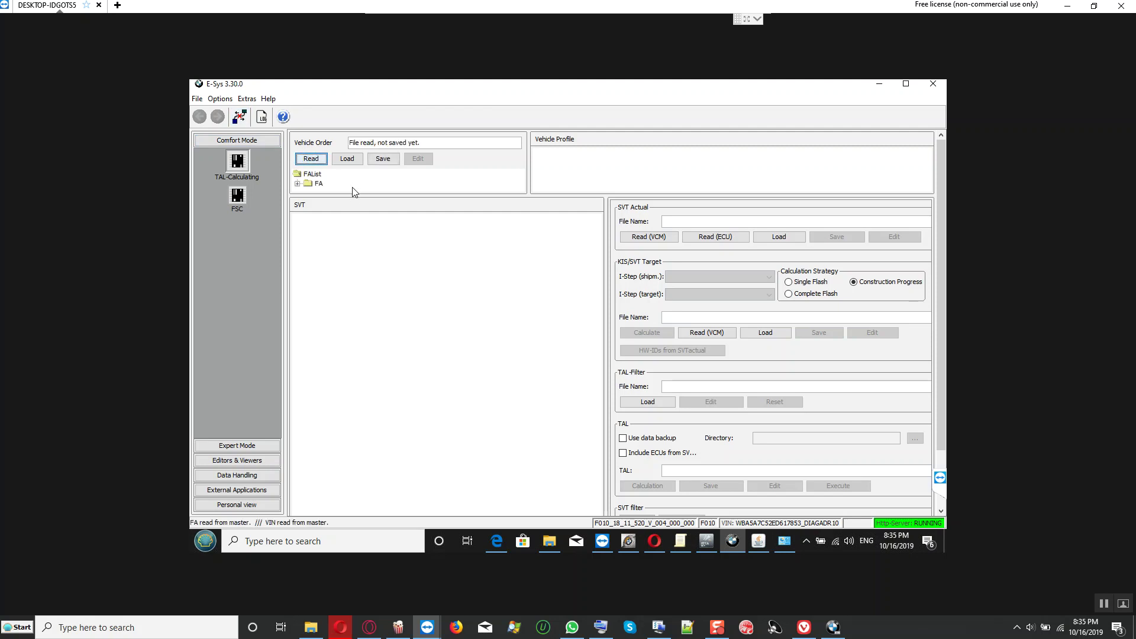
drag(360, 216, 468, 240)
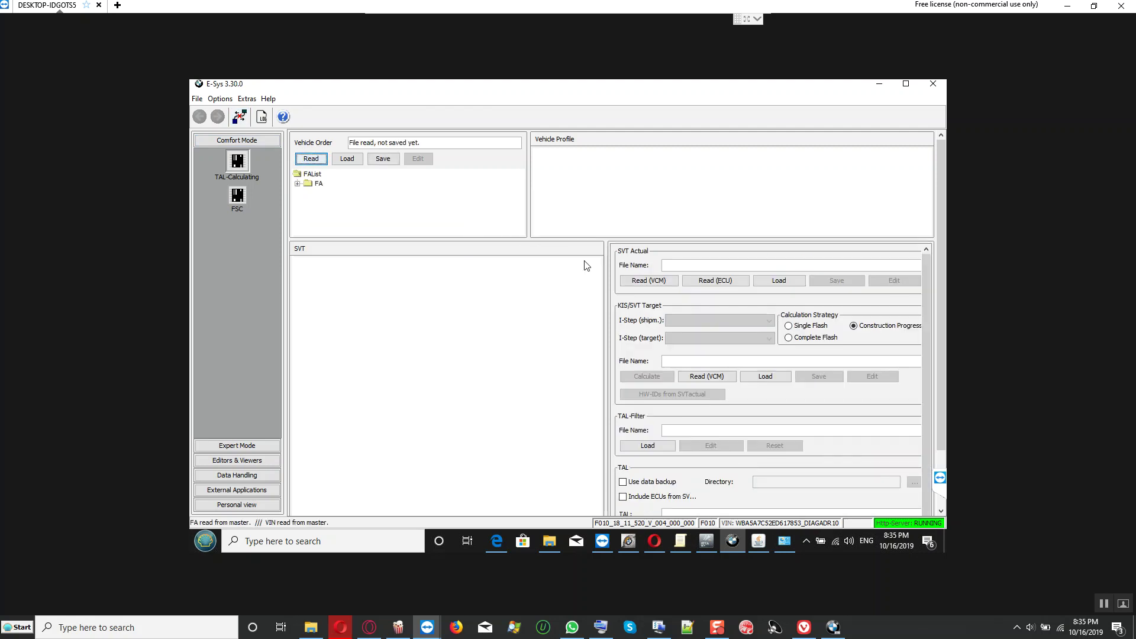
click(650, 280)
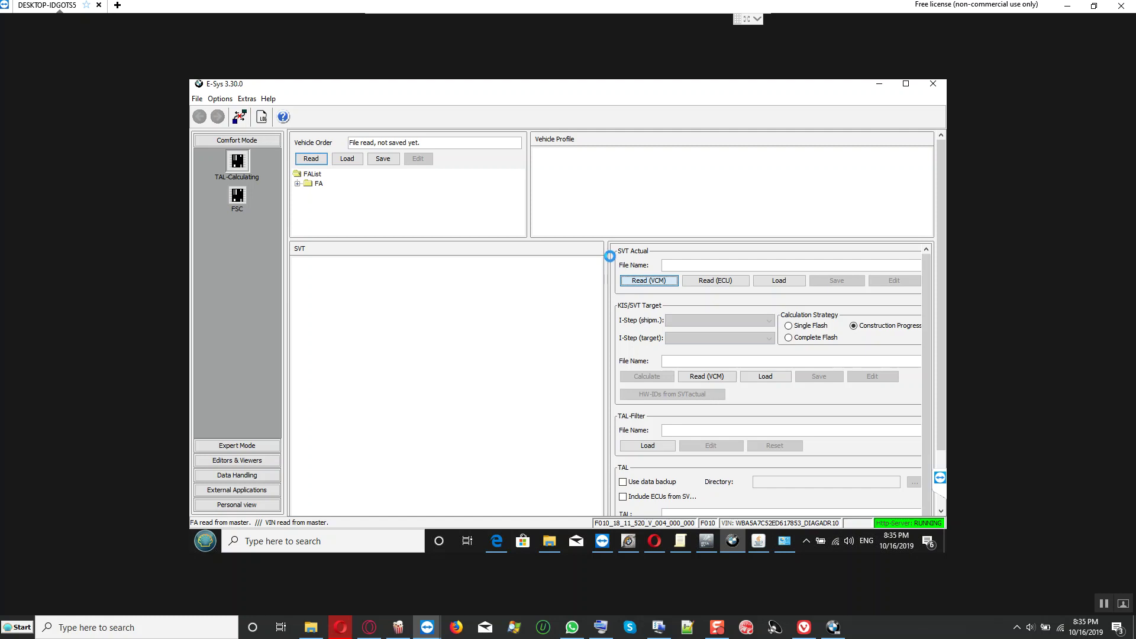
right_click(316, 184)
click(350, 193)
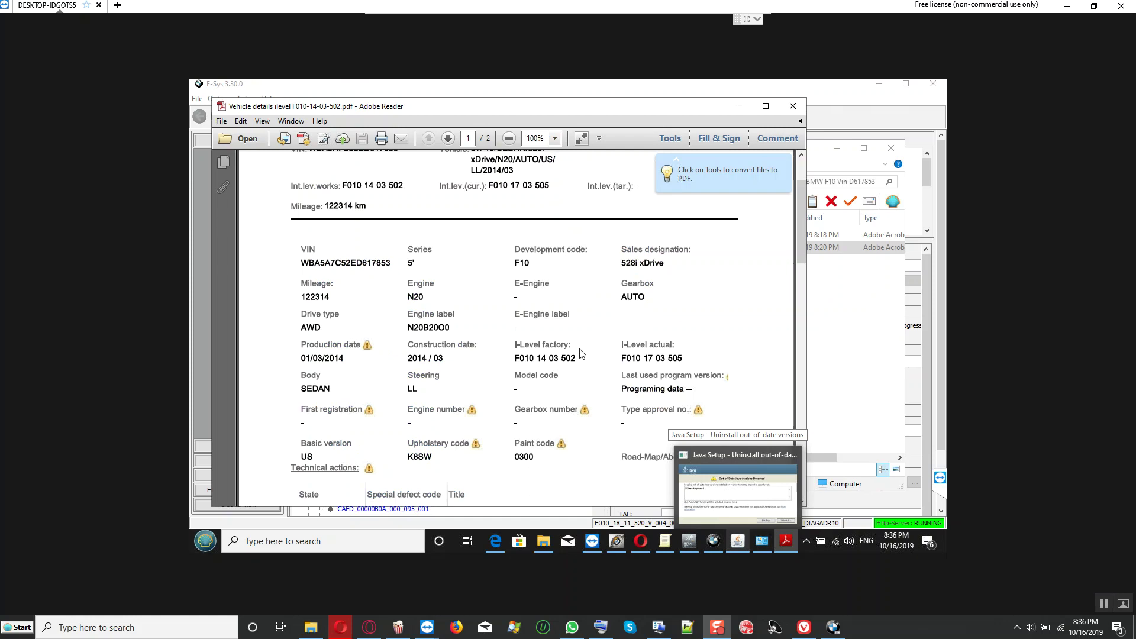
click(739, 107)
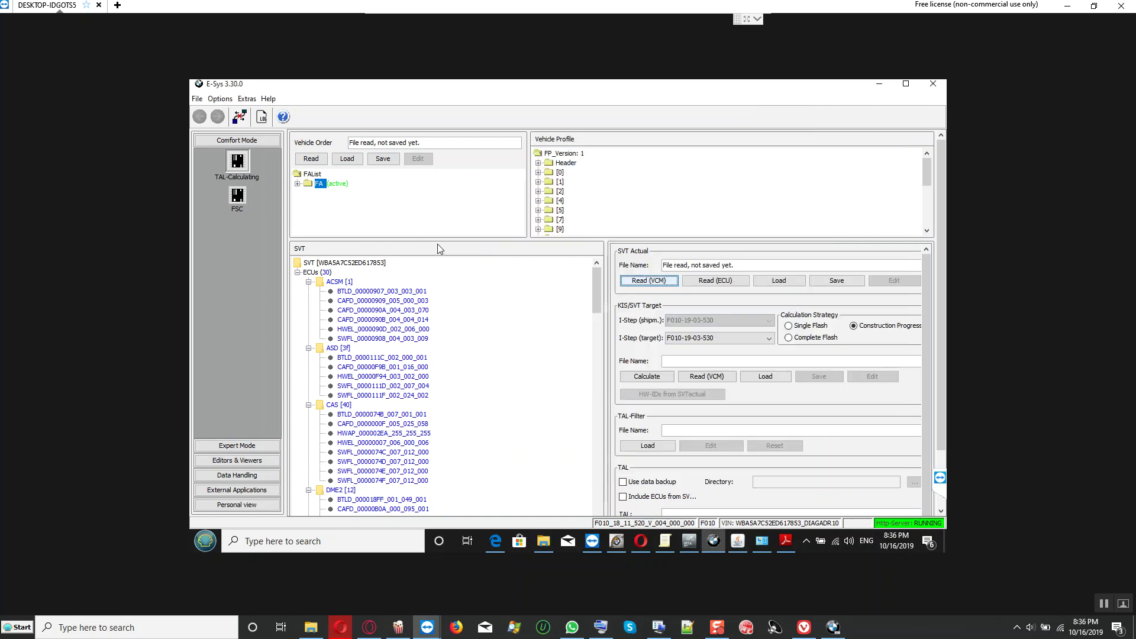
click(438, 246)
Step: Save the vehicle order as a BMW_F10-Vin_ XML file in C:\Data\FA, checking the VIN in the PDF
click(383, 159)
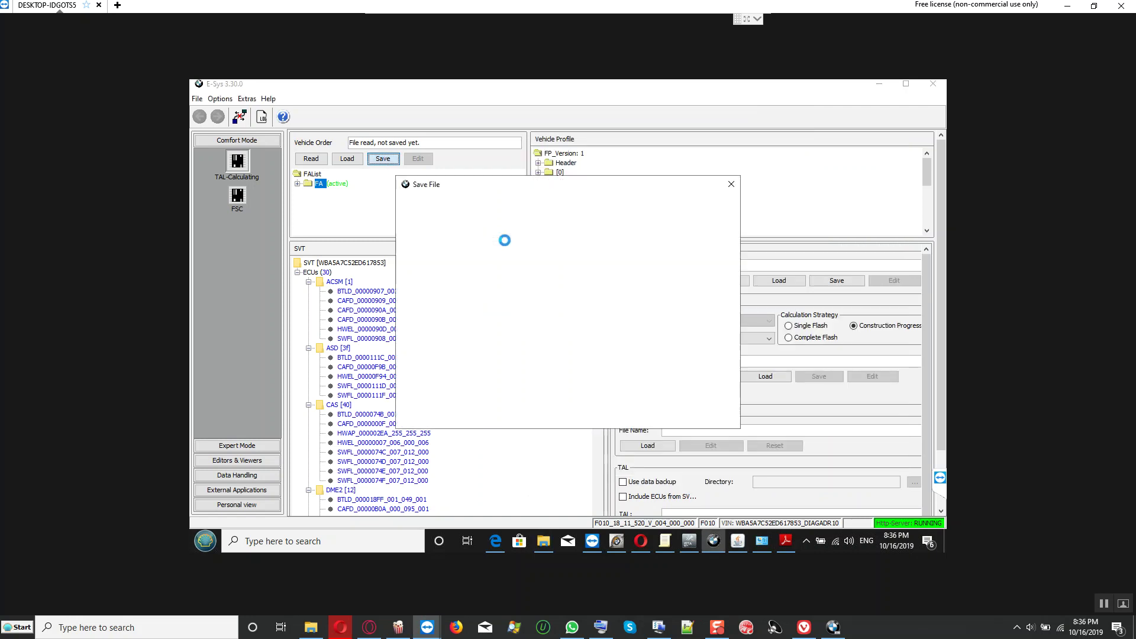
click(535, 396)
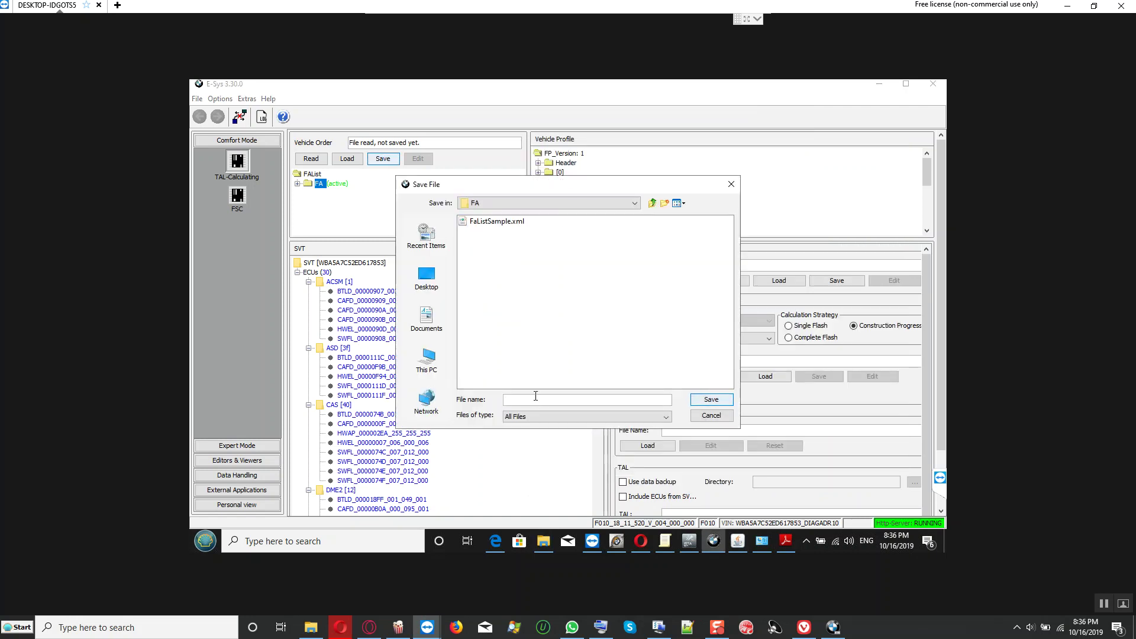
text(B)
text(MW)
text(_F1)
text(0-)
text(Vin_)
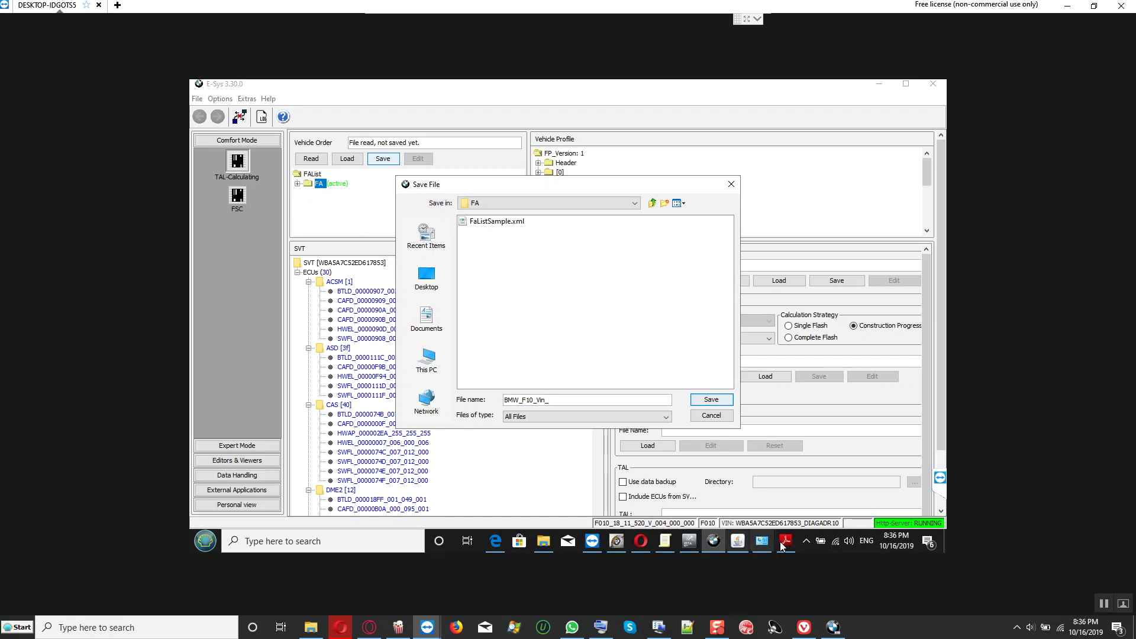
click(786, 543)
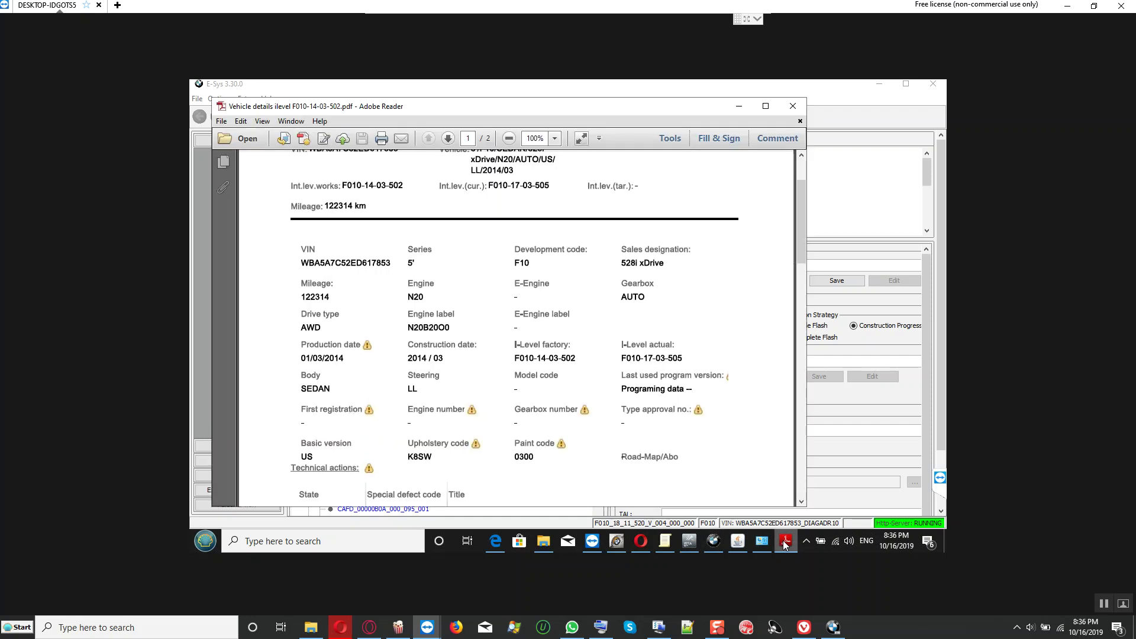
click(786, 543)
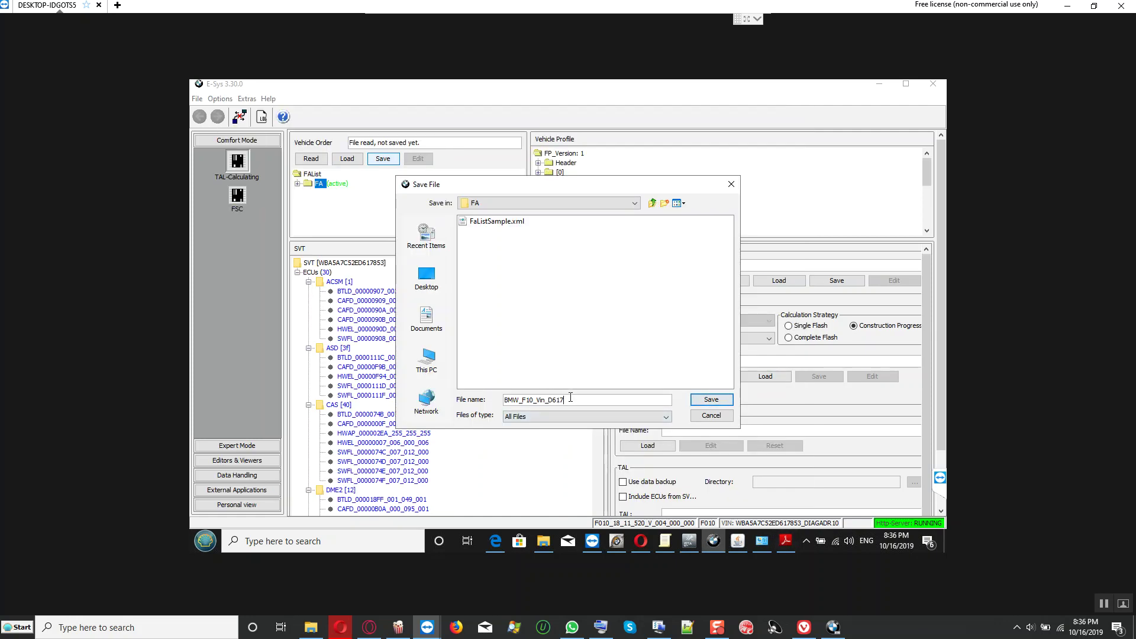
click(786, 543)
click(785, 542)
text(3_FA)
click(705, 401)
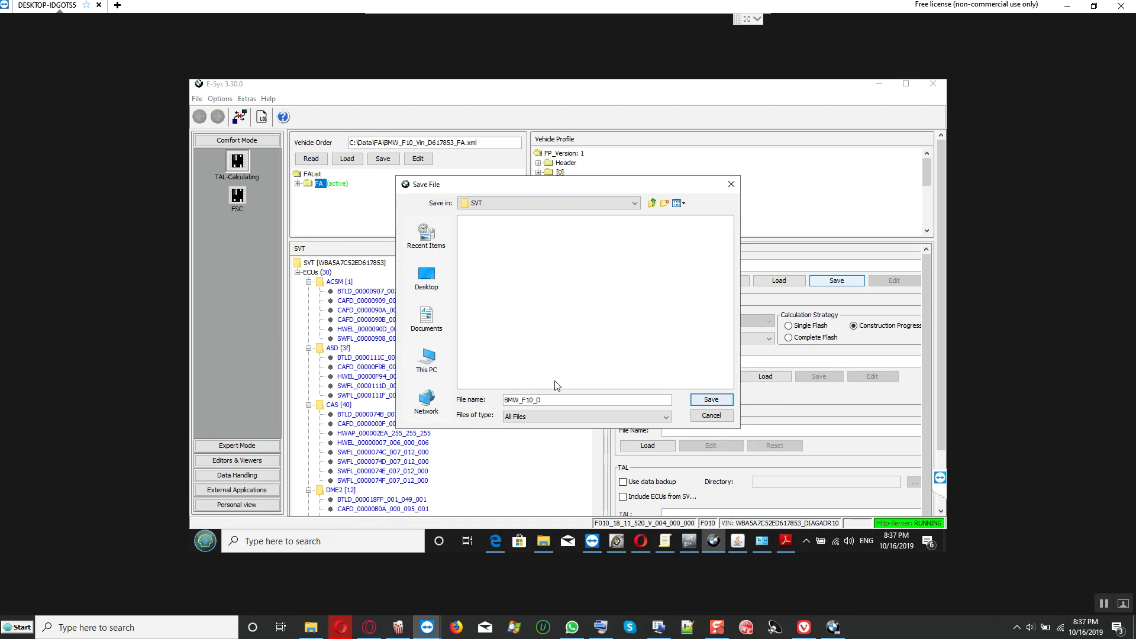
Step: Save the actual SVT as a VIN-named file ending in SVT_ist.xml
click(786, 541)
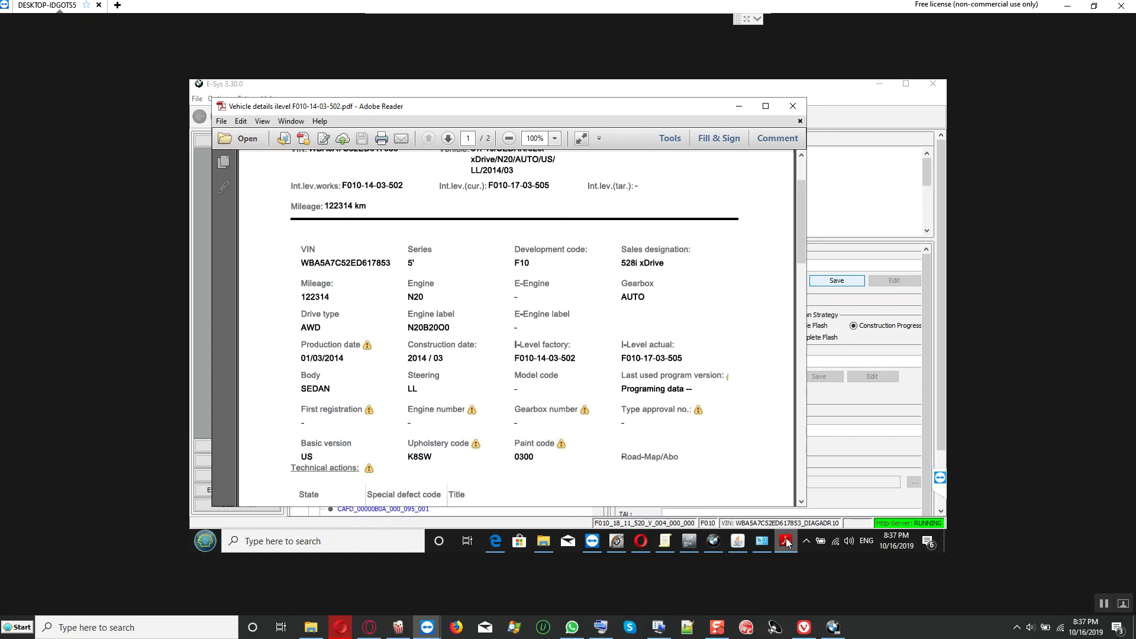
click(786, 541)
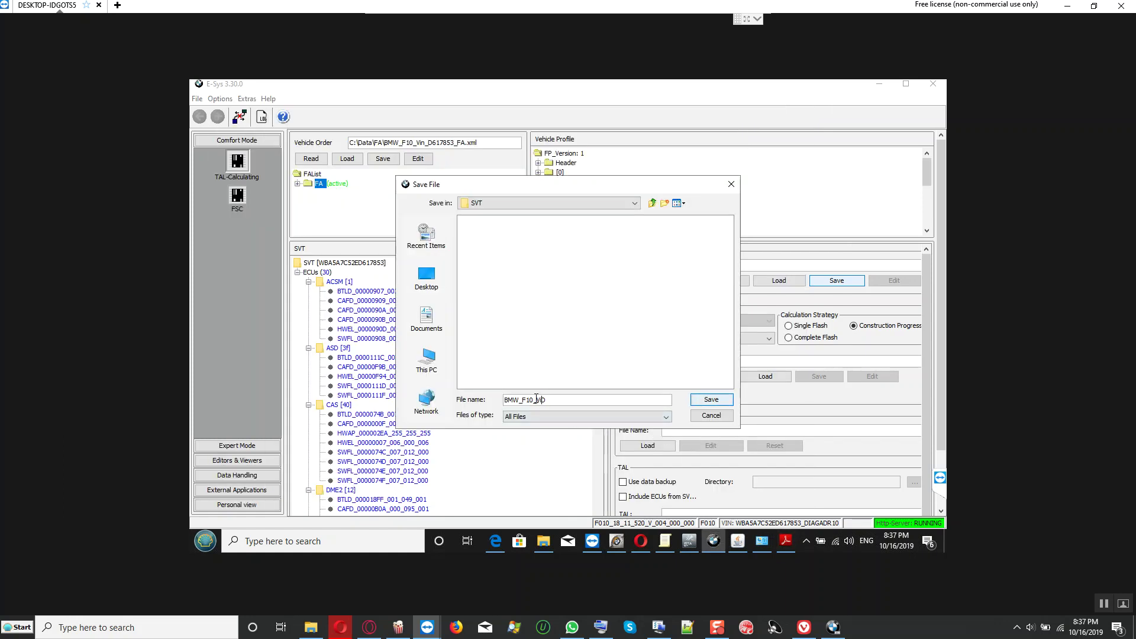
text(n_D)
key(End)
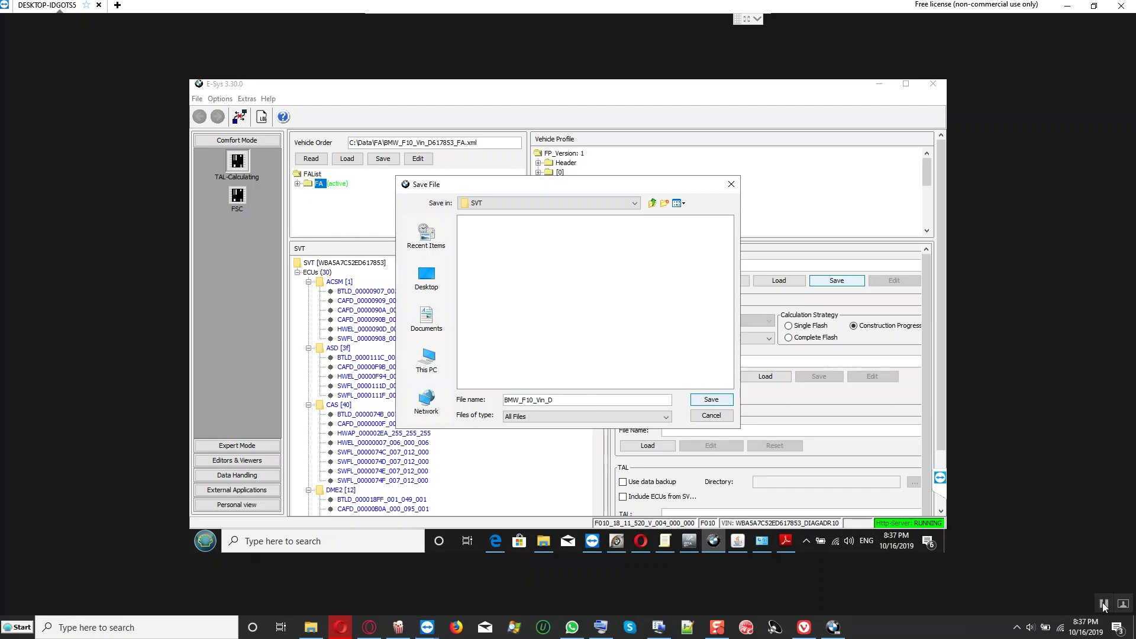
text(617853_SVT_ist)
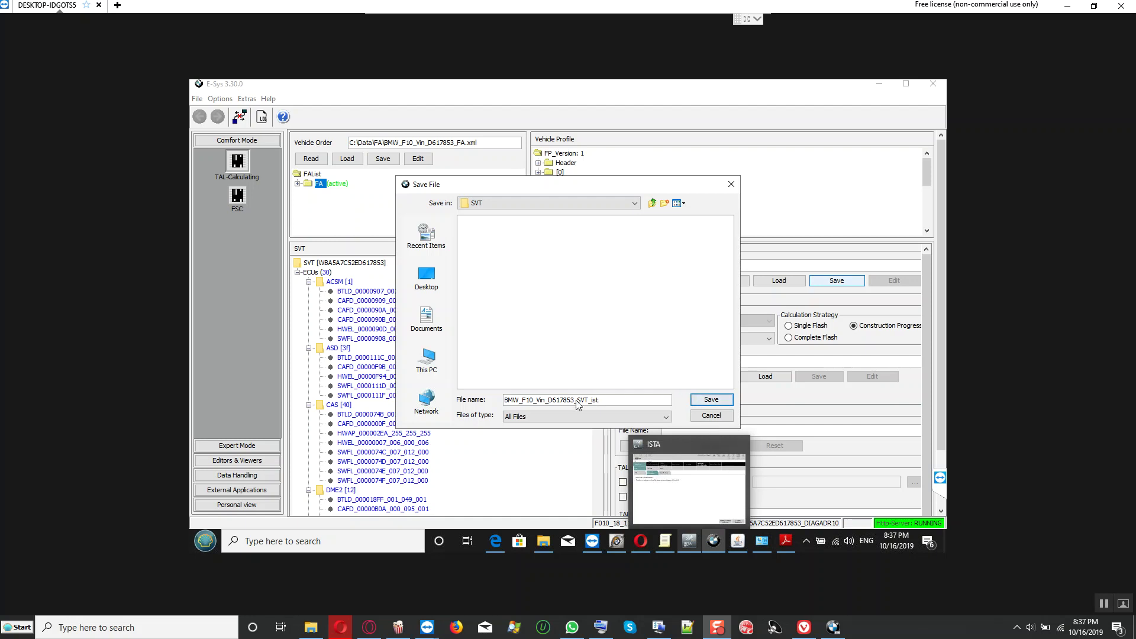
click(693, 403)
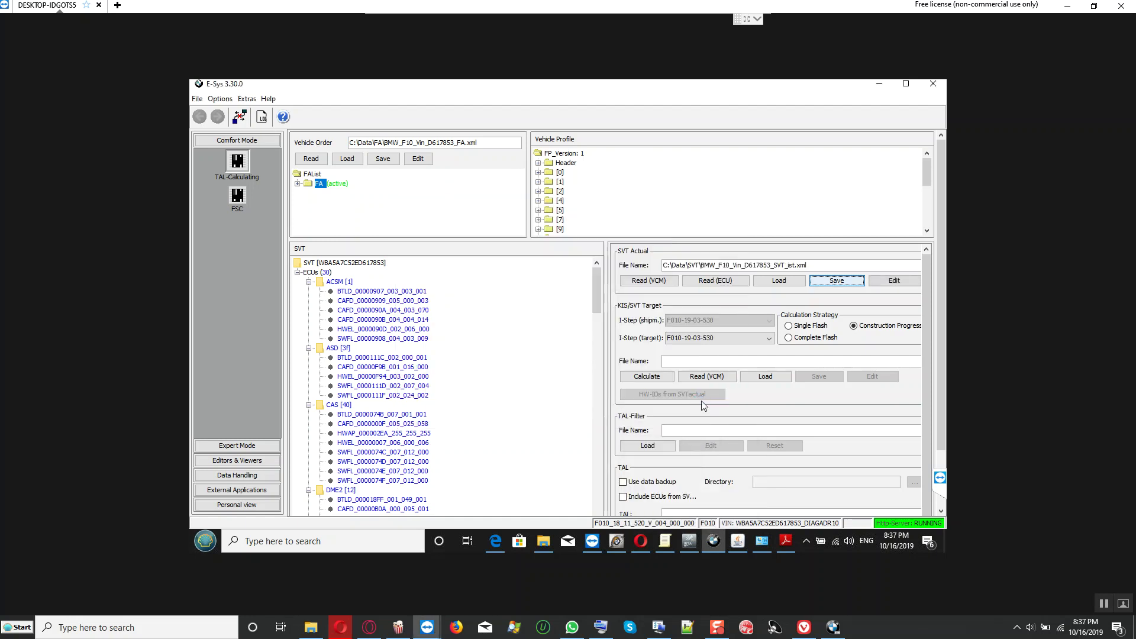
click(791, 341)
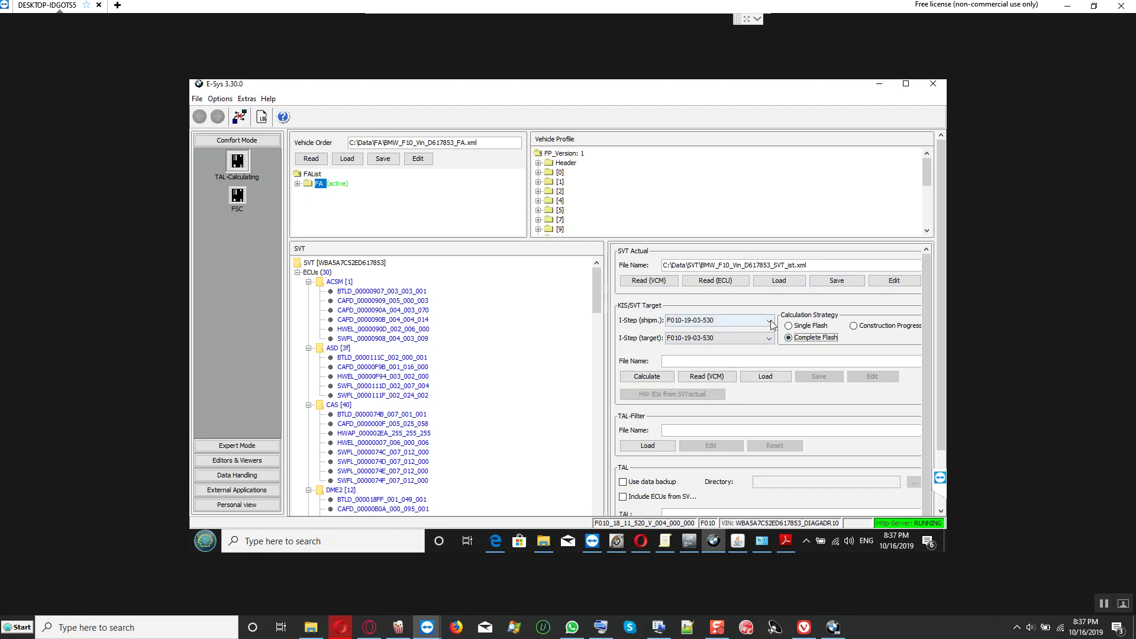
click(770, 323)
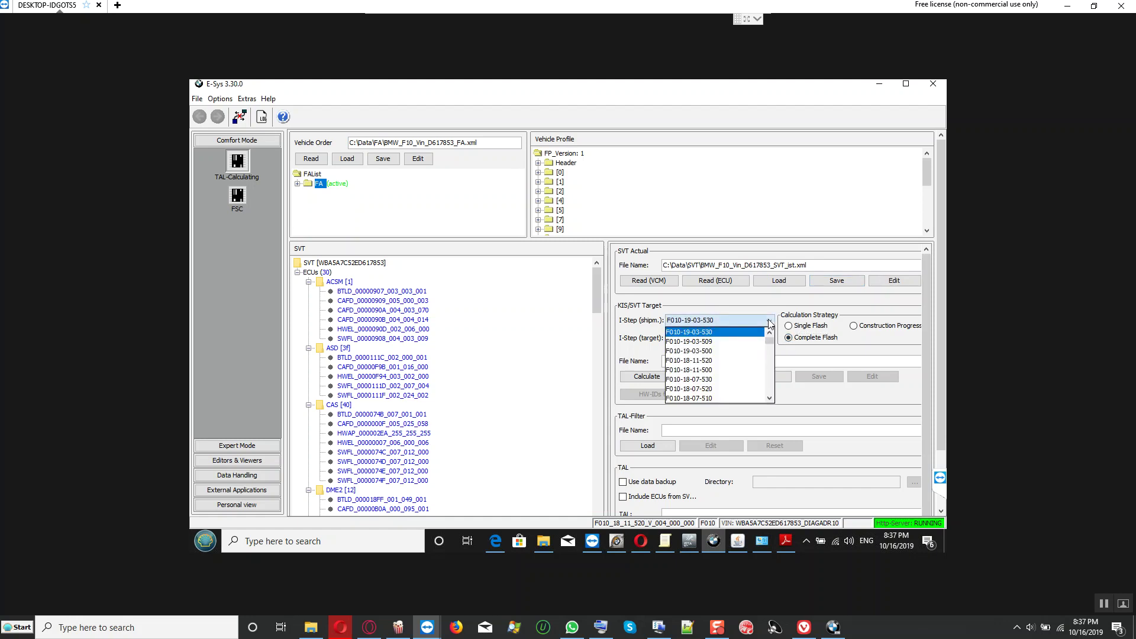
drag(770, 345, 771, 367)
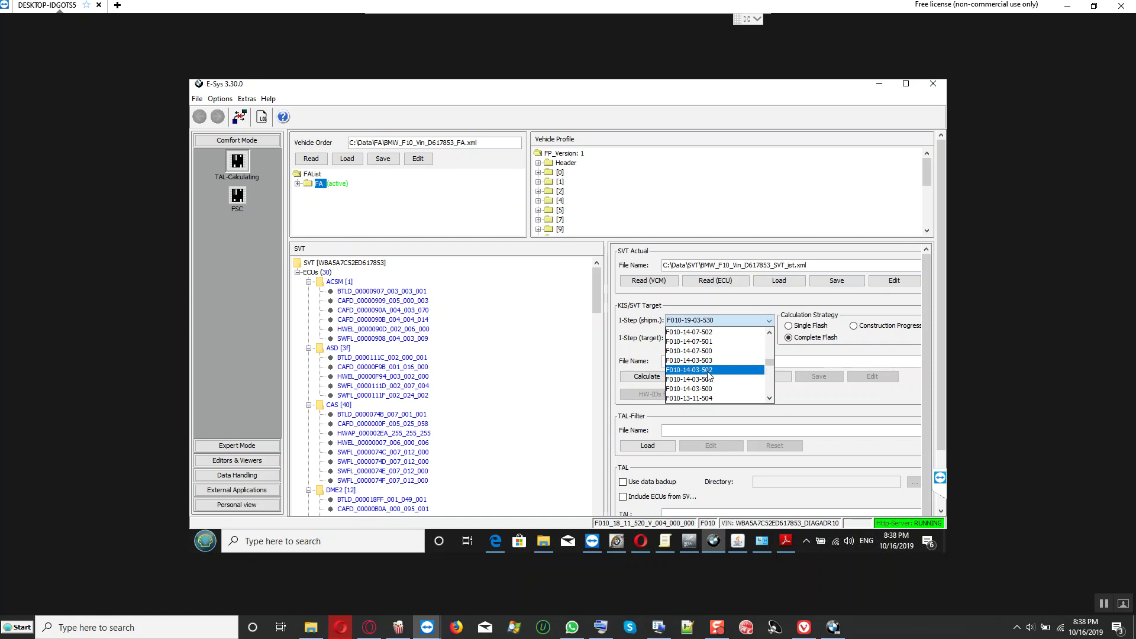
click(708, 372)
click(786, 541)
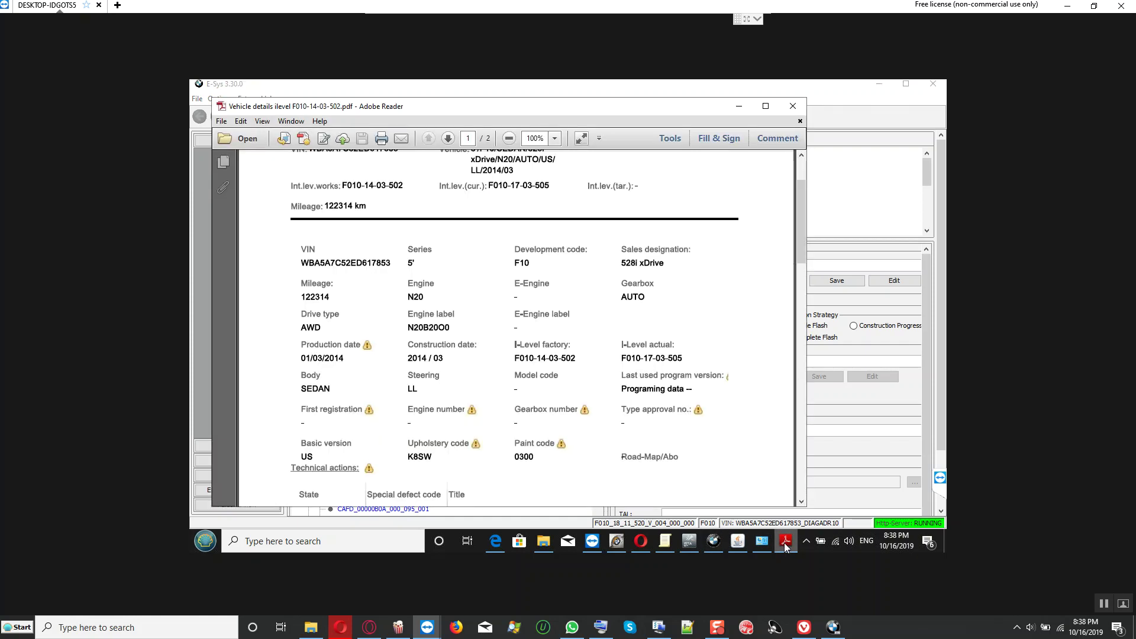
click(787, 542)
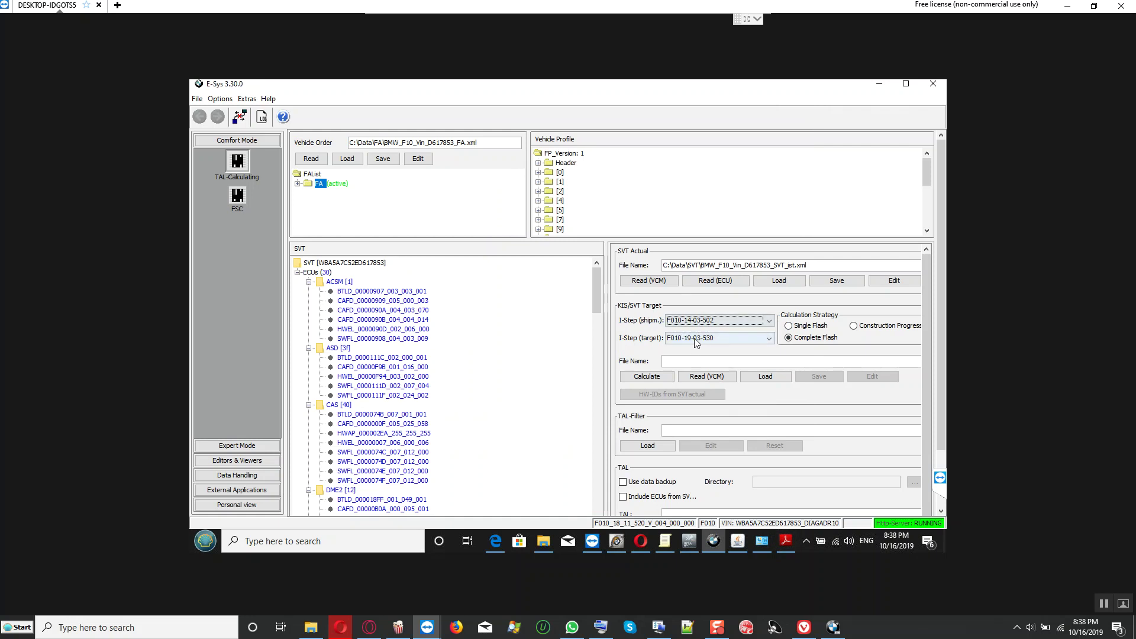
click(771, 339)
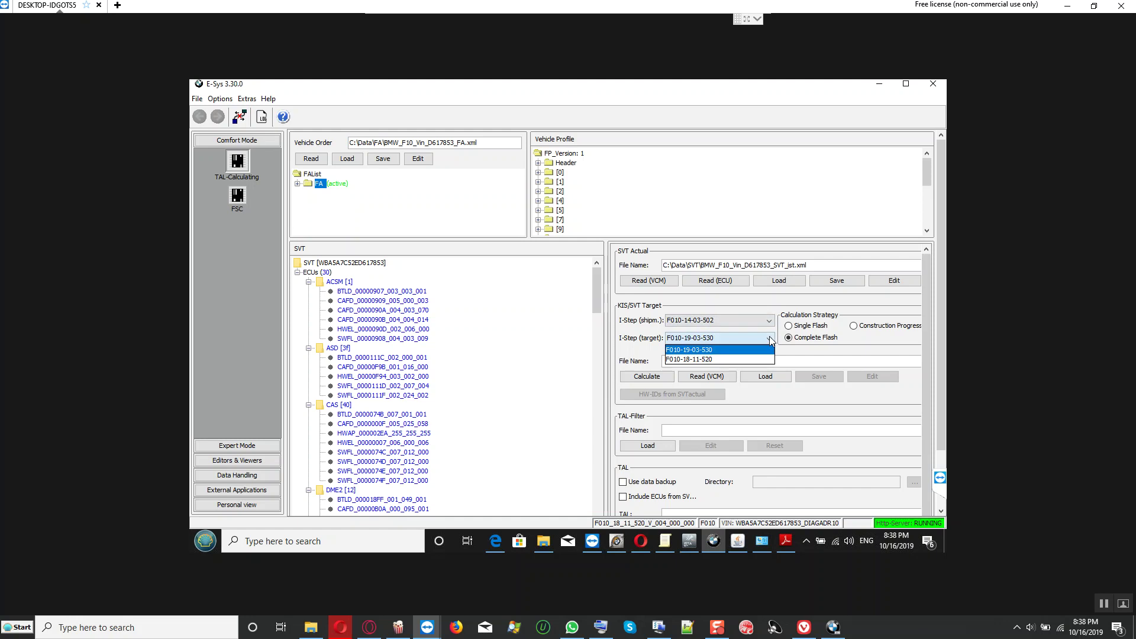
click(705, 363)
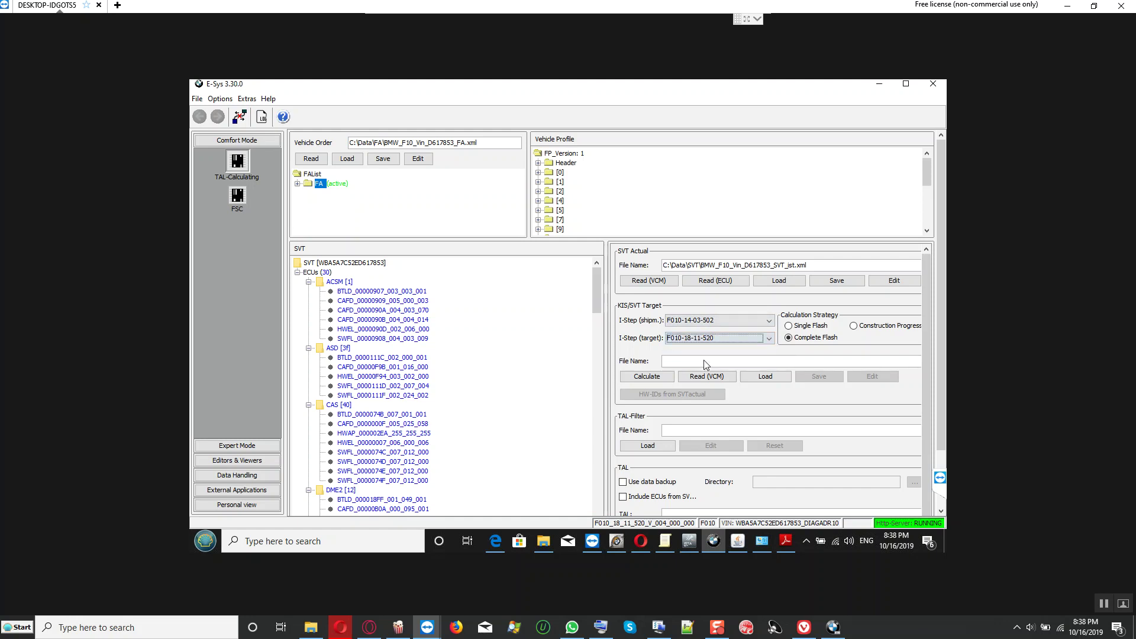
click(639, 378)
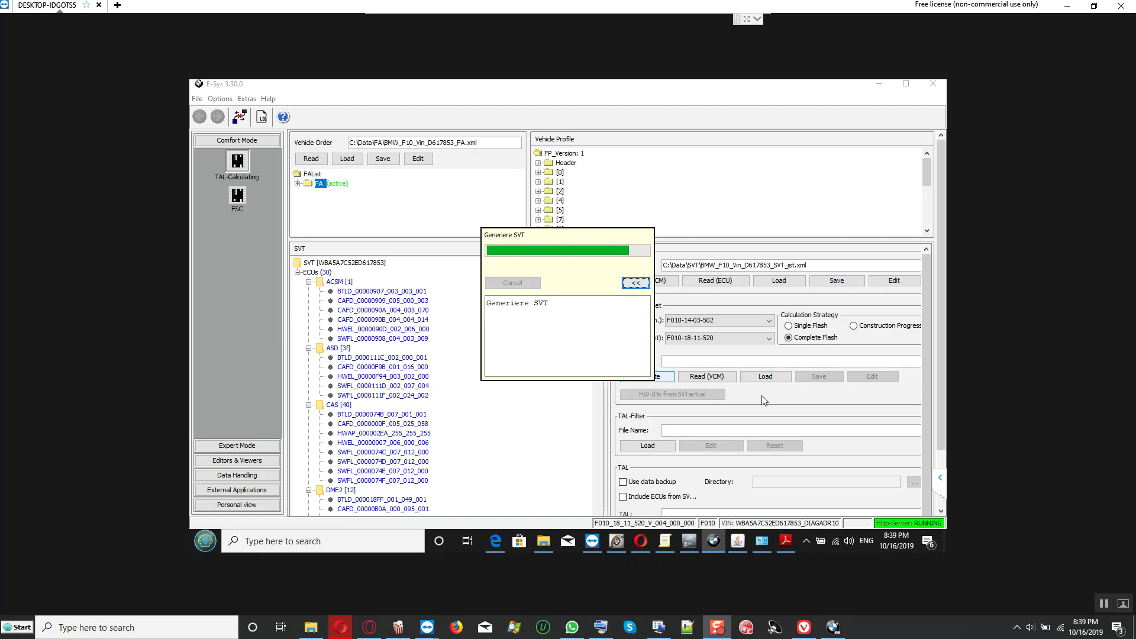
Step: Check the vehicle details PDF while the target SVT generation runs
click(786, 548)
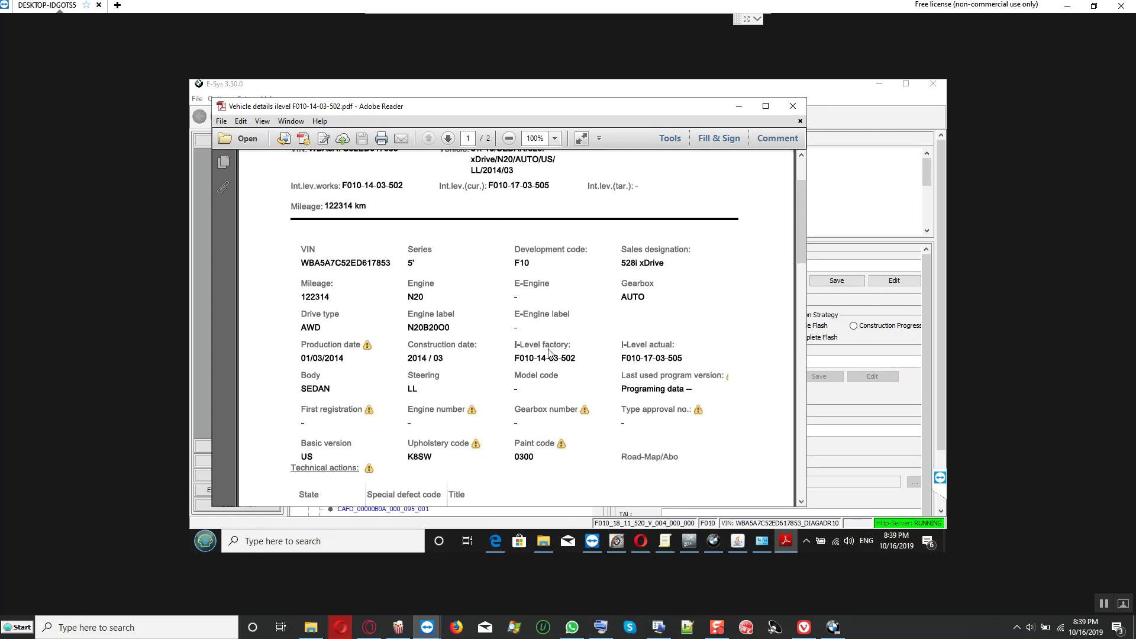
click(786, 541)
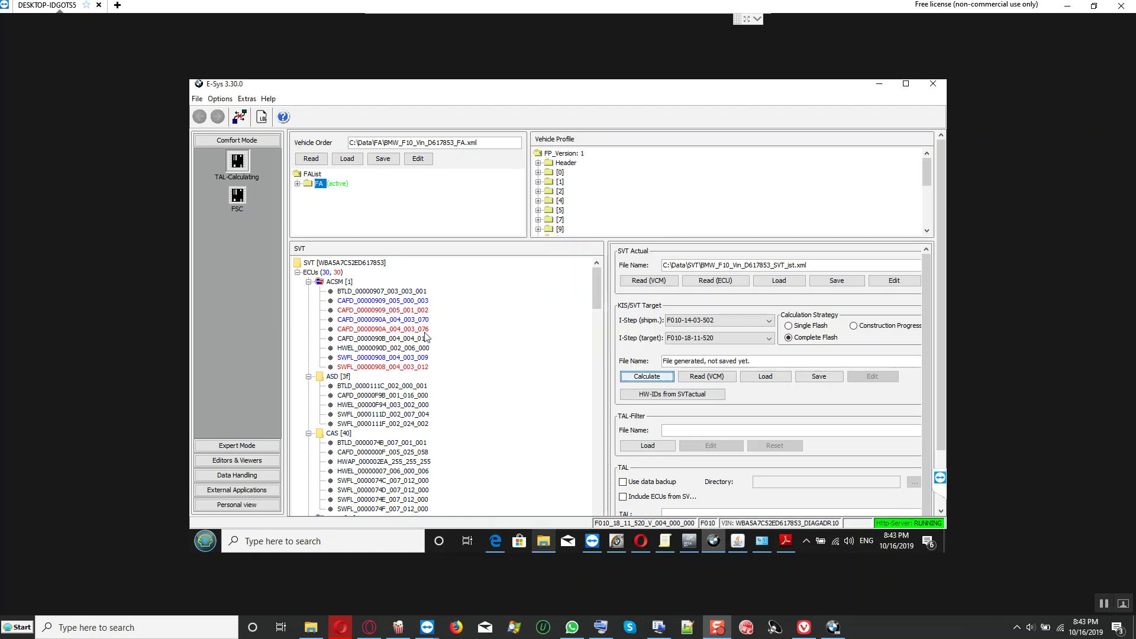
Step: Find TMS [42] in the SVT tree, inspect its changed CAFD entry, then reveal the TAL section
scroll(428, 336, down, 1)
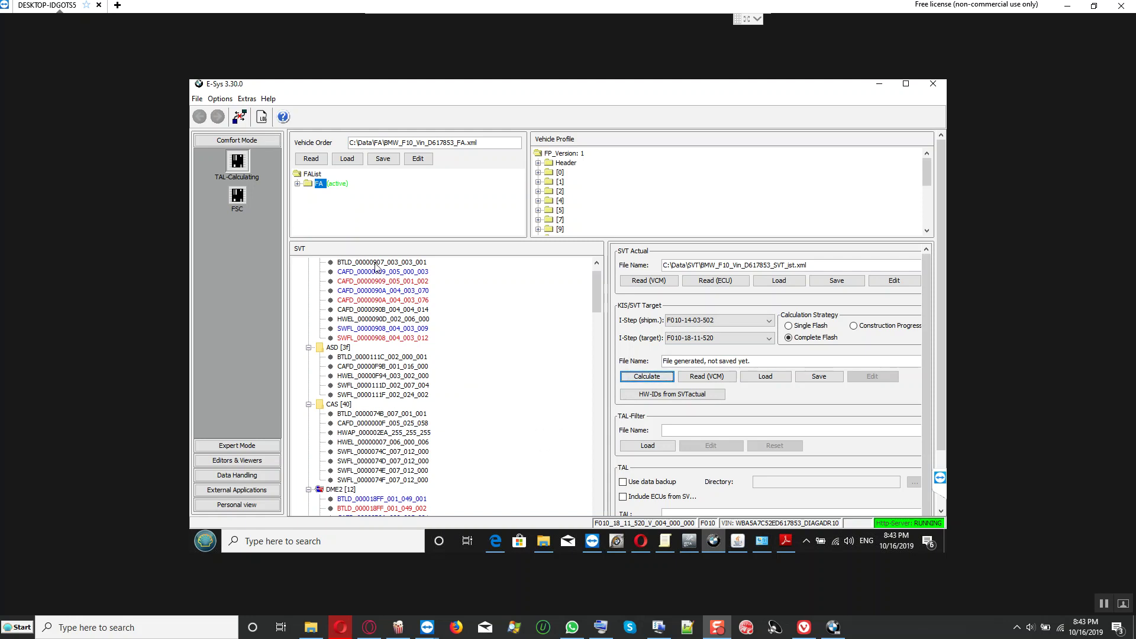
scroll(367, 334, down, 3)
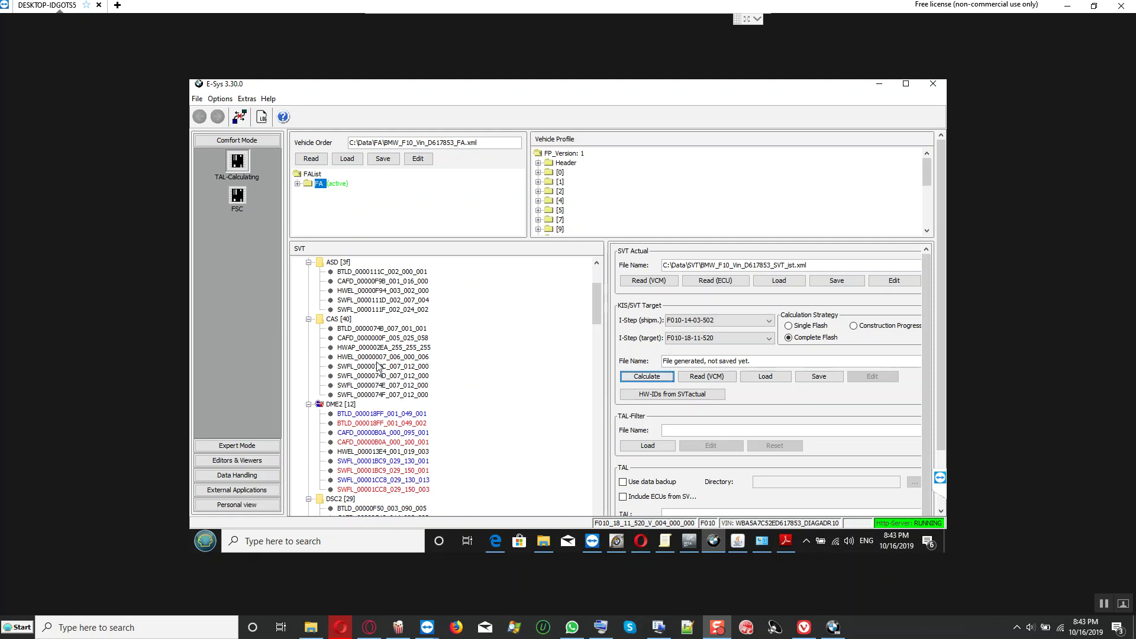
scroll(379, 367, down, 1)
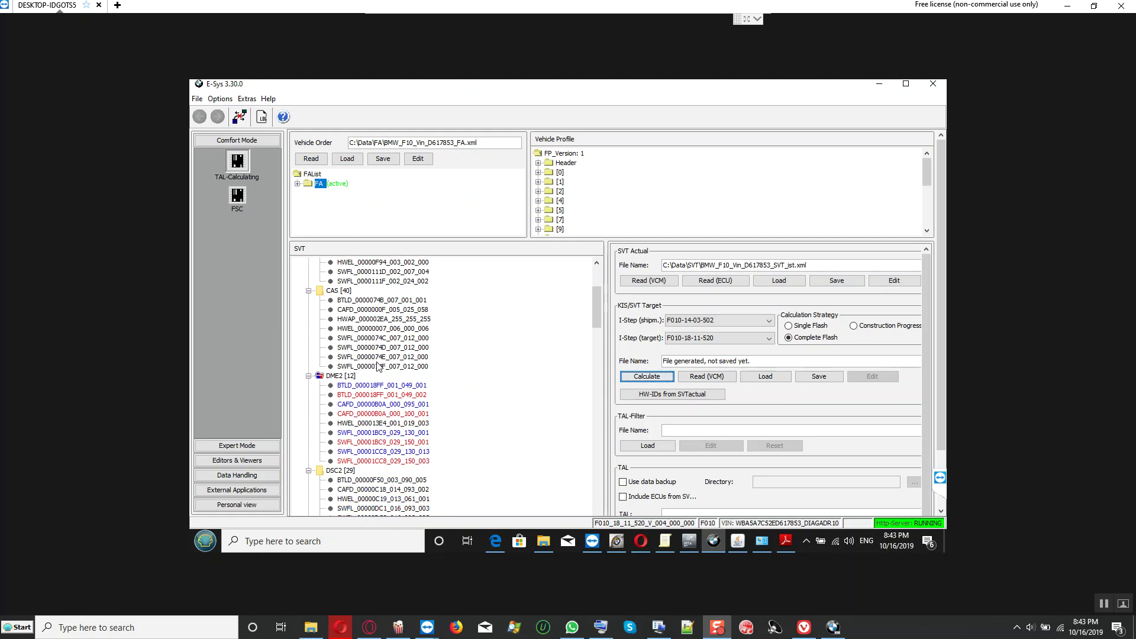
scroll(379, 368, down, 10)
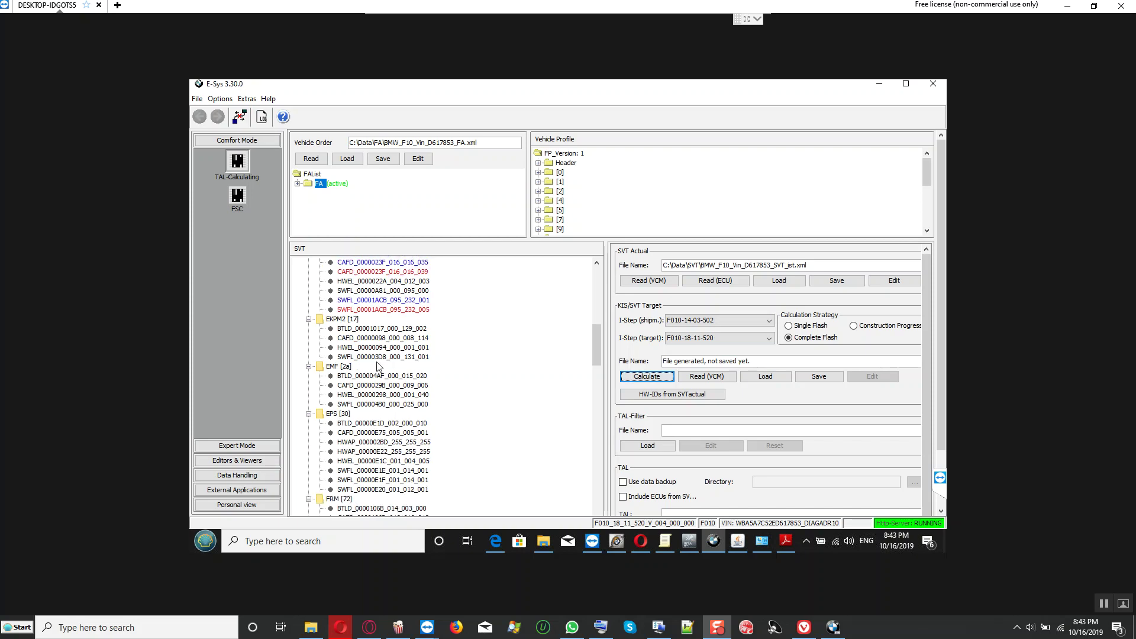
scroll(379, 367, down, 12)
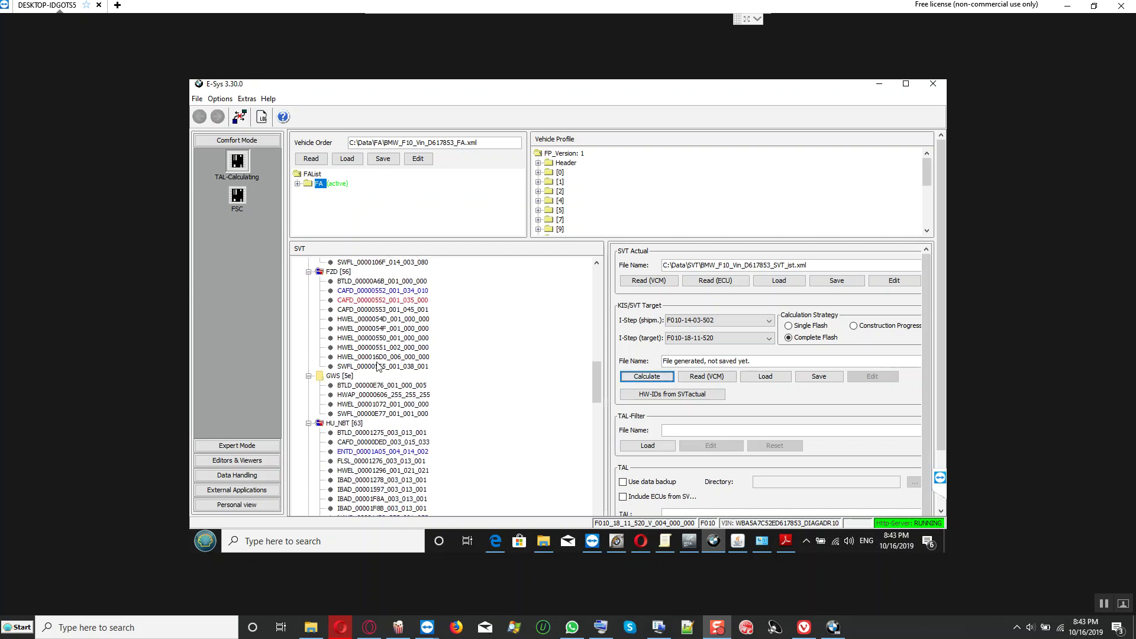
scroll(379, 367, down, 12)
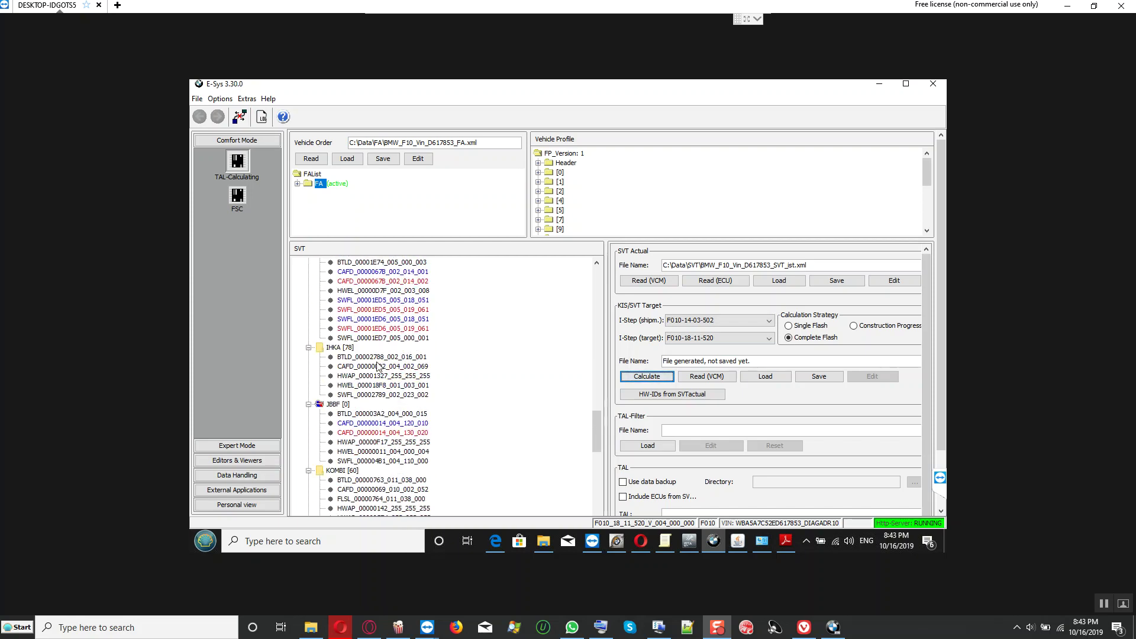
scroll(379, 367, down, 12)
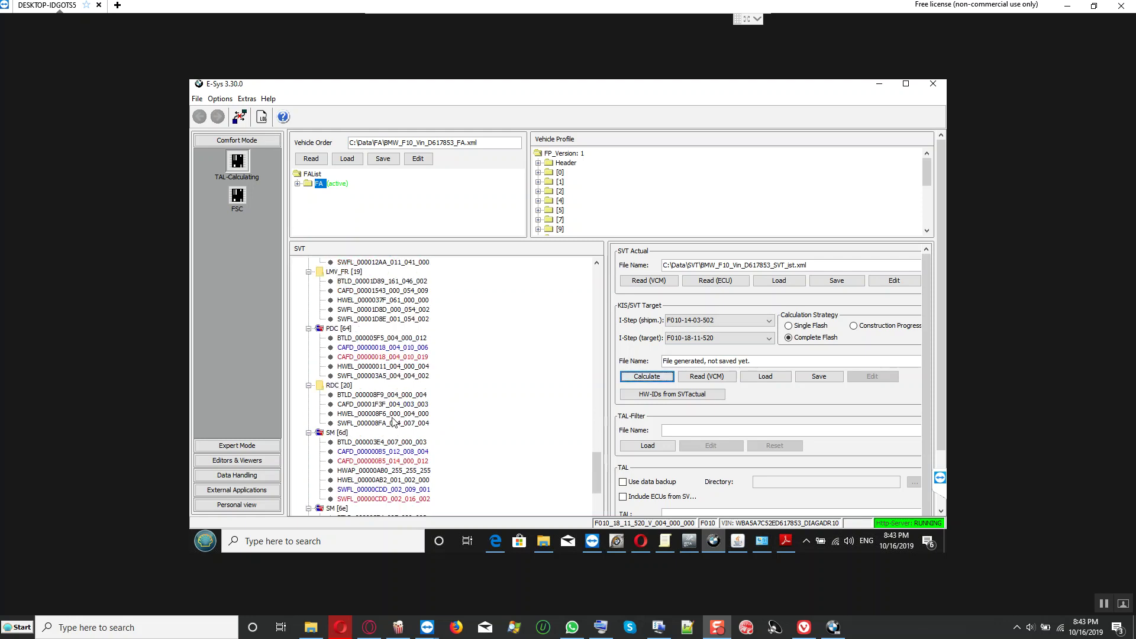
scroll(394, 421, down, 7)
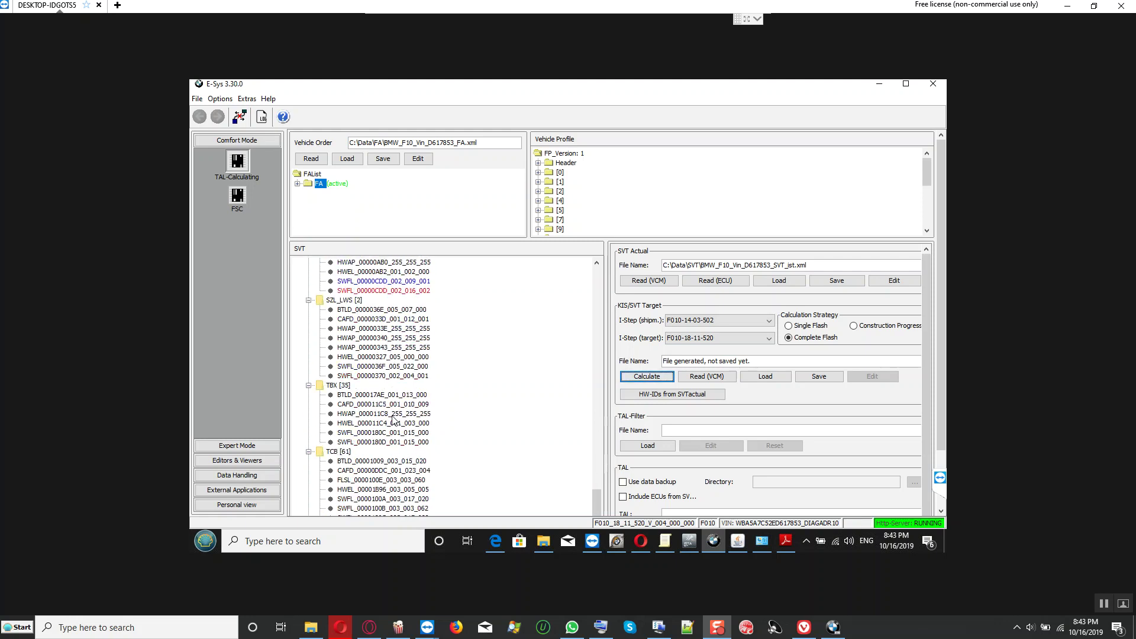
scroll(393, 421, down, 5)
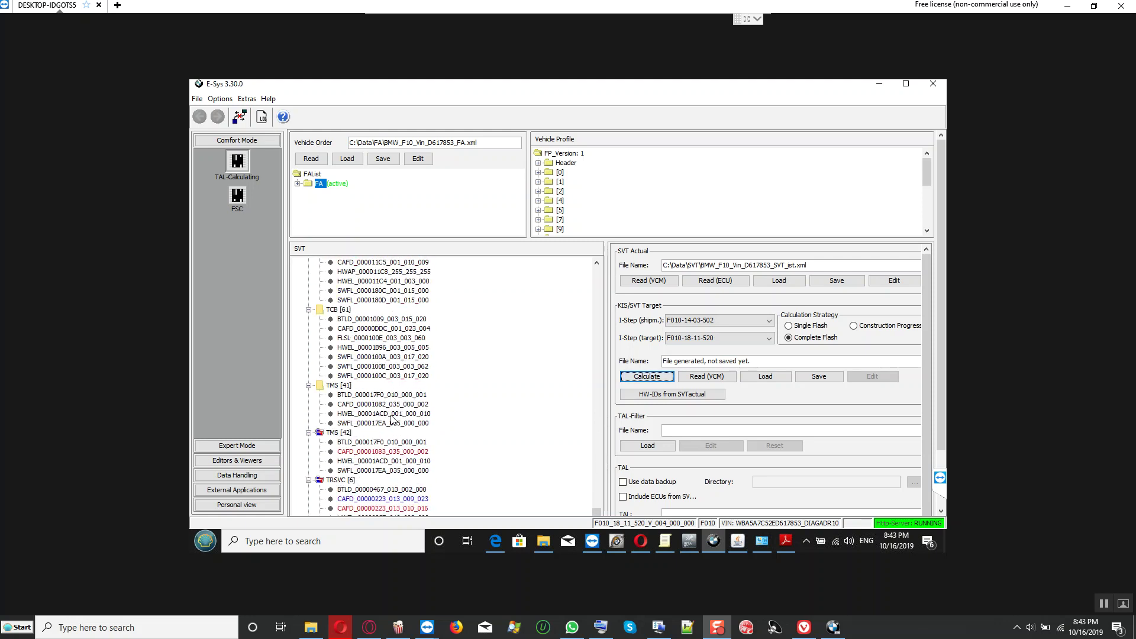
click(357, 432)
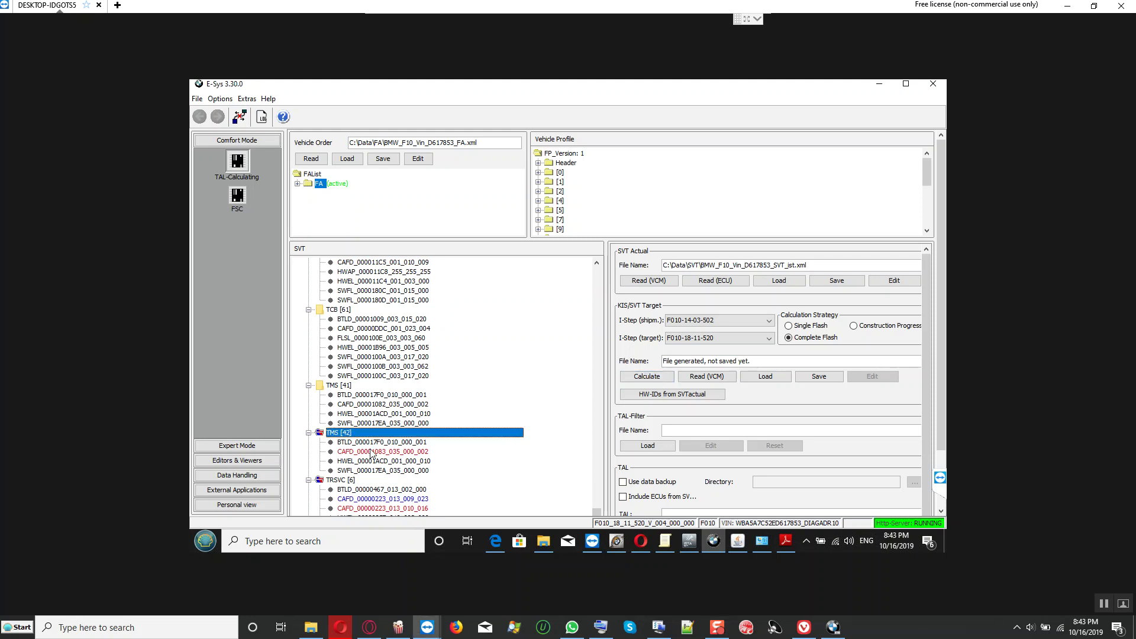
click(371, 453)
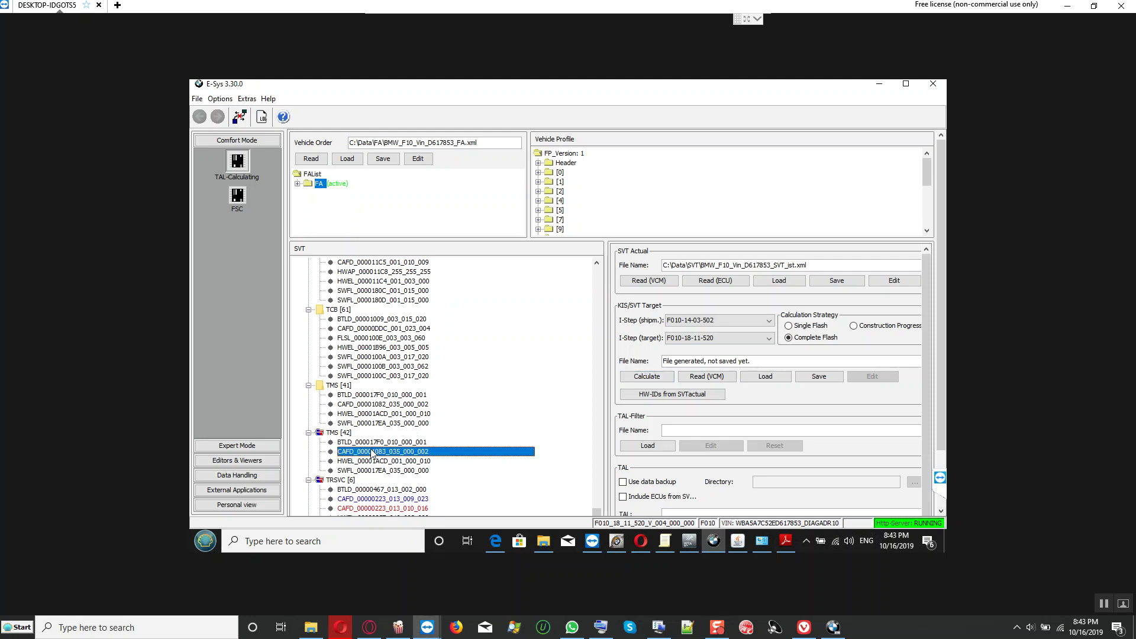
click(334, 434)
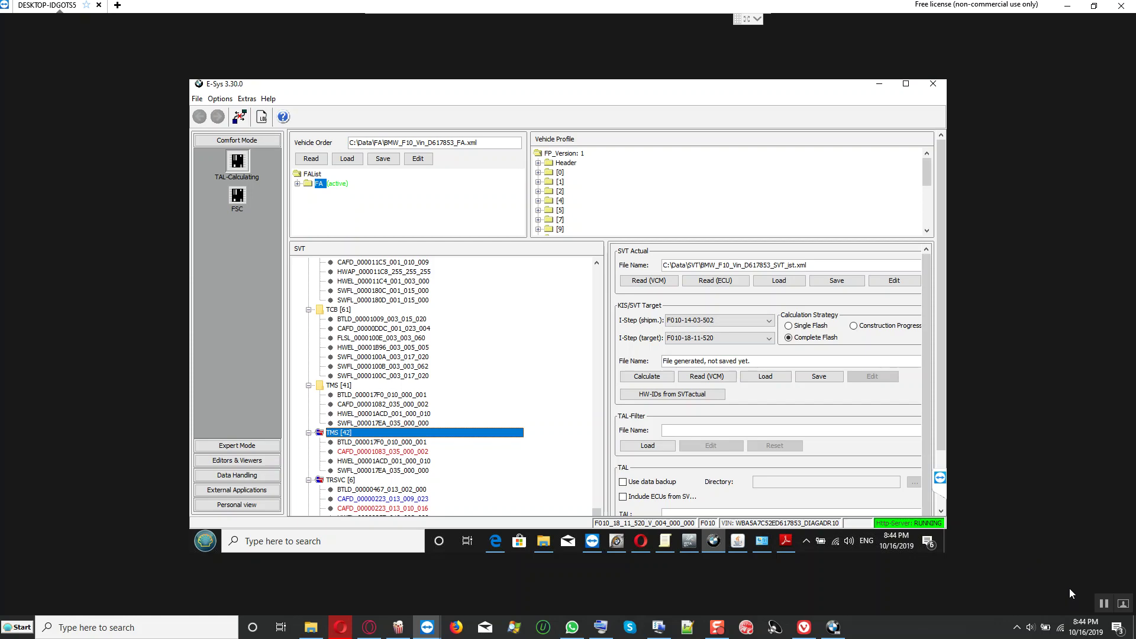
click(943, 465)
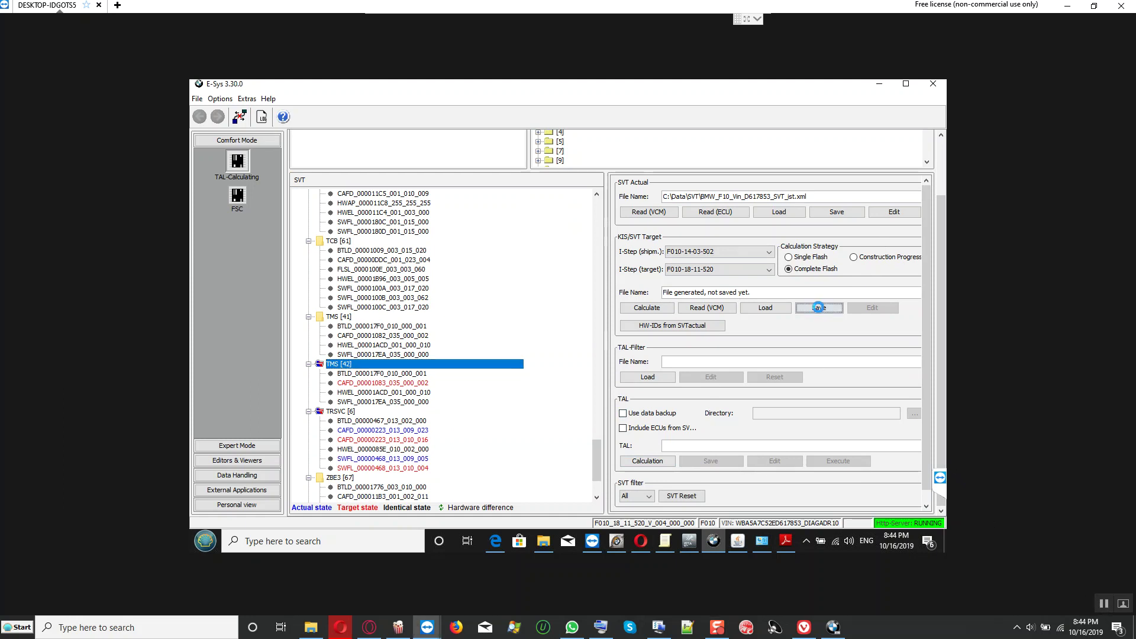
Step: Save the target SVT as the VIN-named SVT_Soll.xml next to SVT_ist.xml
click(819, 308)
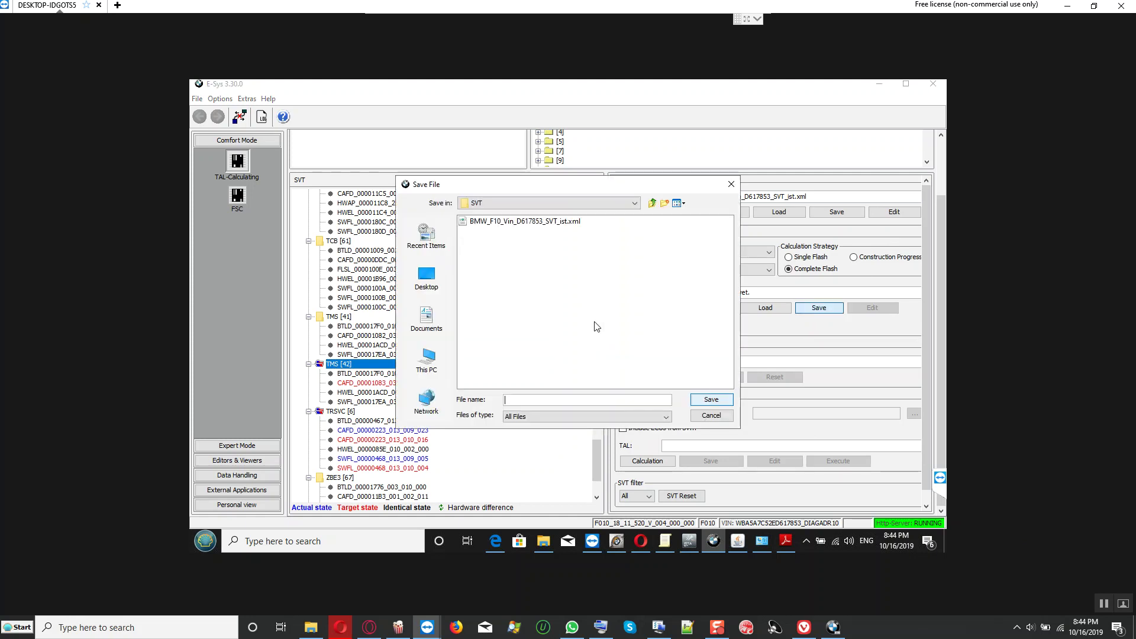
click(522, 222)
click(597, 401)
key(BackSpace)
key(BackSpace)
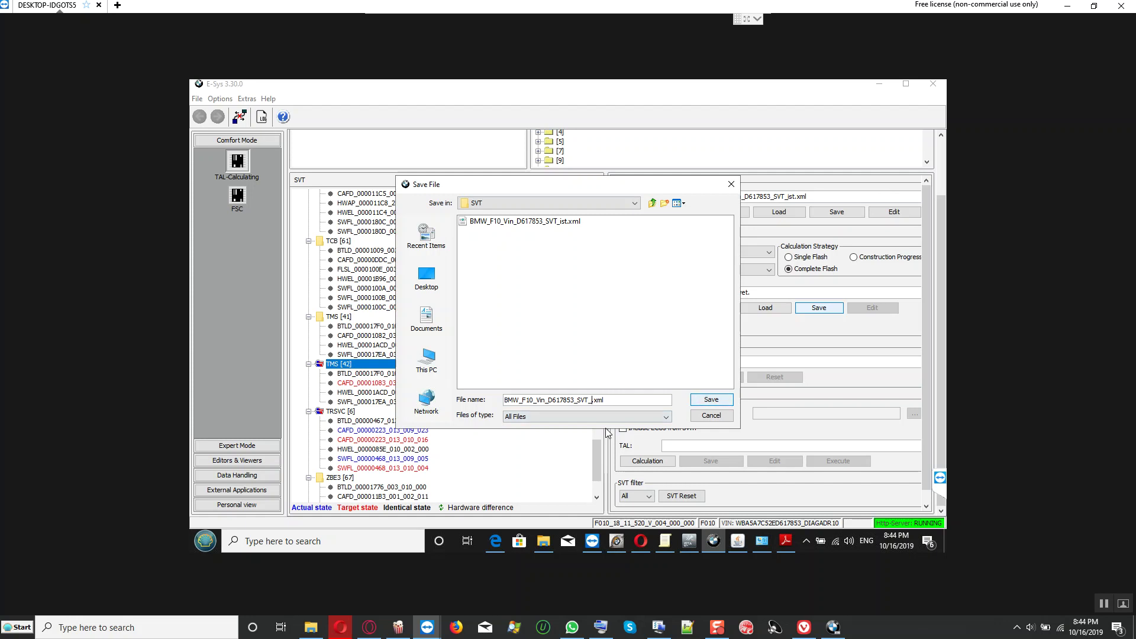
text(Soll)
click(704, 401)
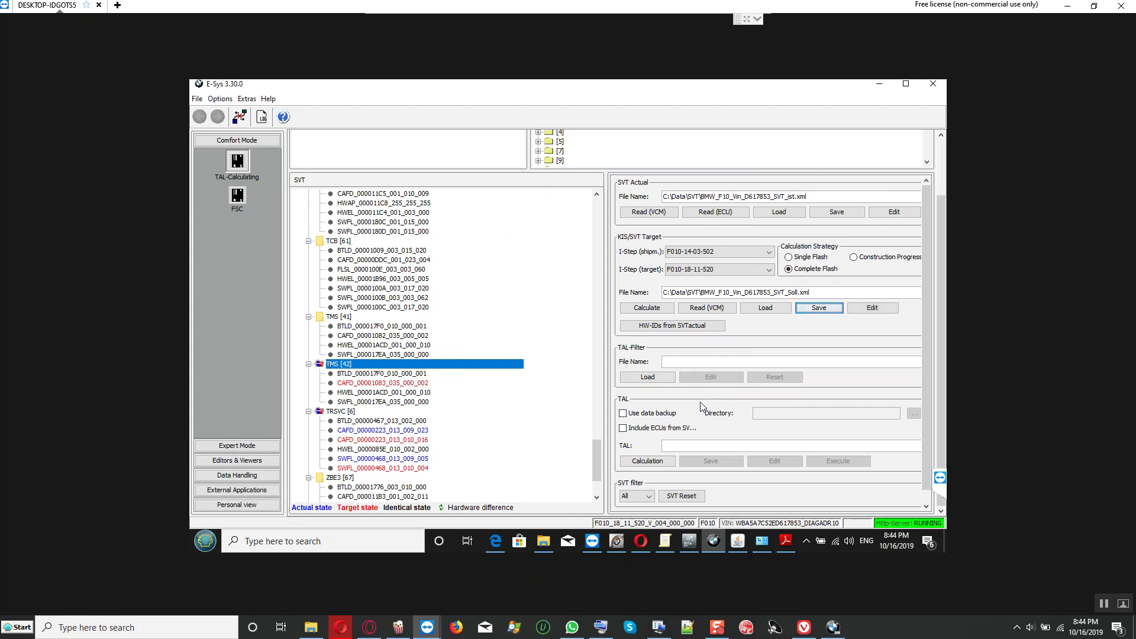
Step: Calculate the TAL, save it as the VIN-named TAL file, then enter Expert Mode Coding
click(637, 464)
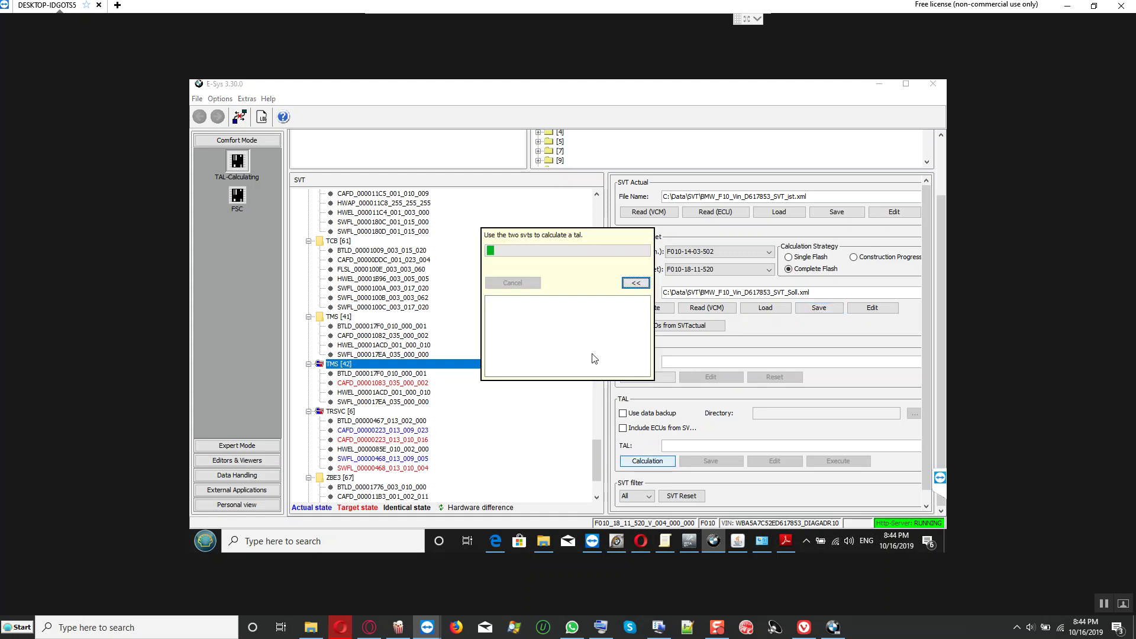
click(713, 461)
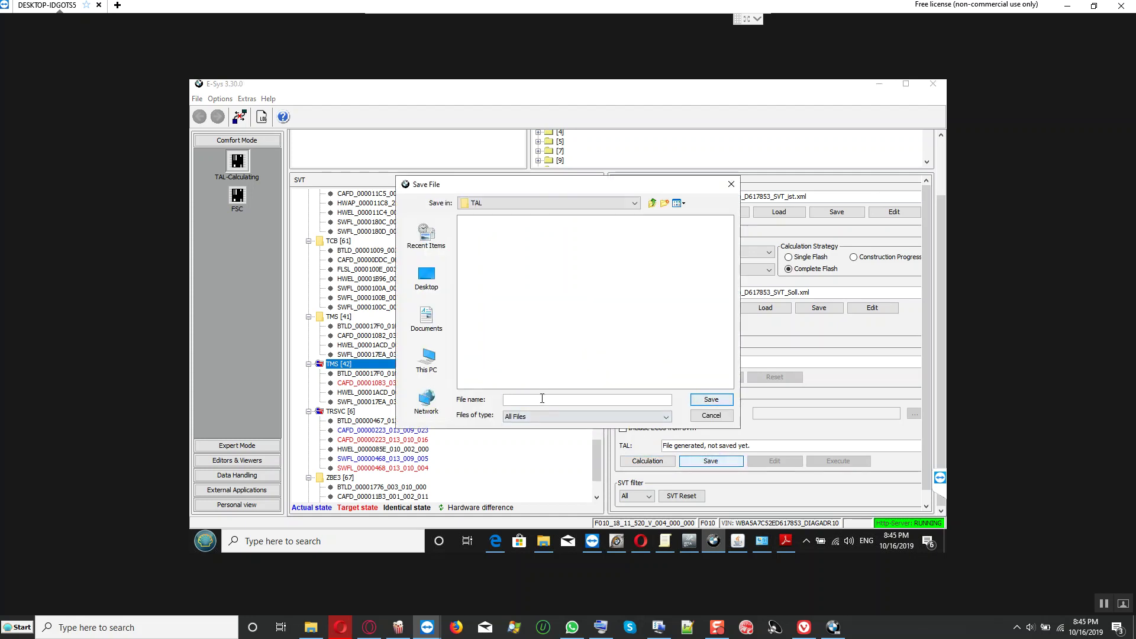
key(Return)
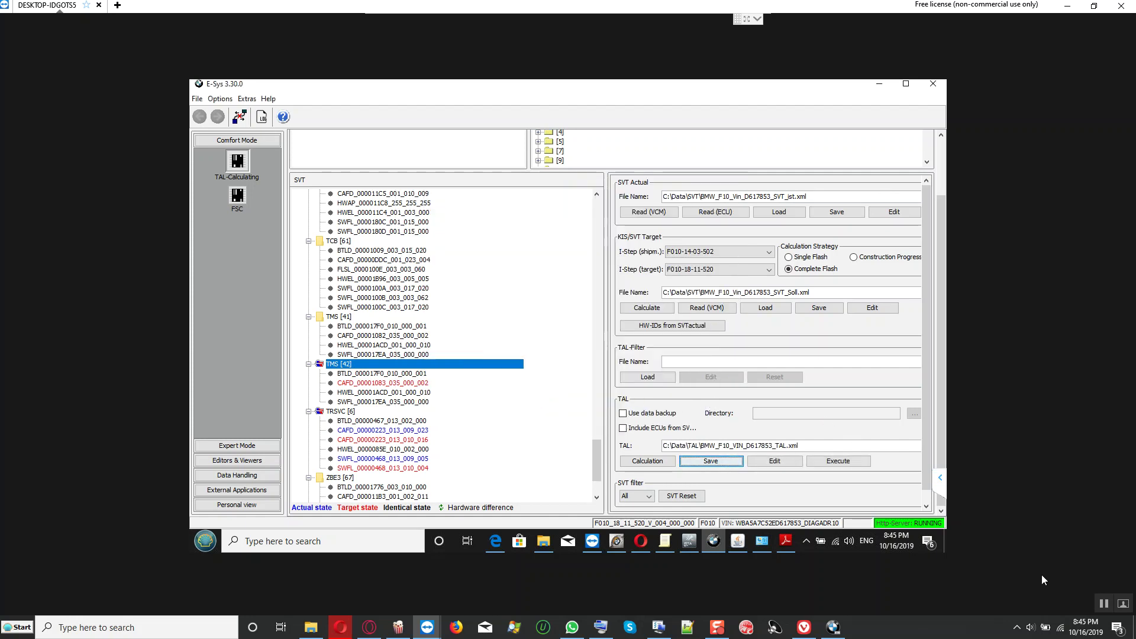
click(242, 445)
click(236, 237)
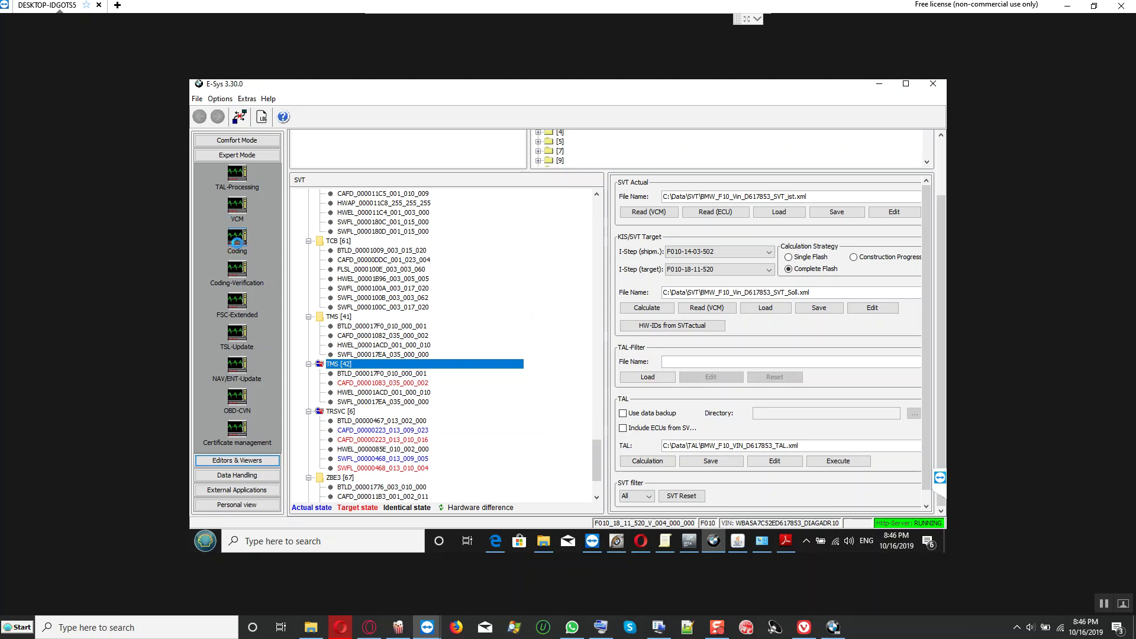
Step: Read and activate the vehicle order FA, then read the actual SVT
click(311, 159)
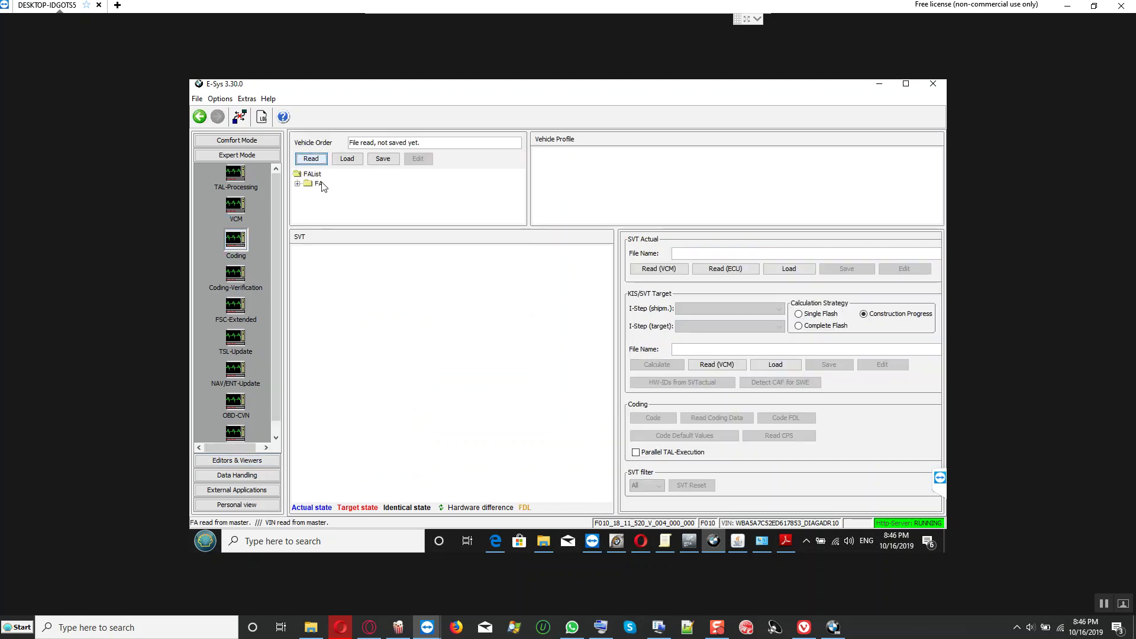
right_click(318, 185)
click(343, 188)
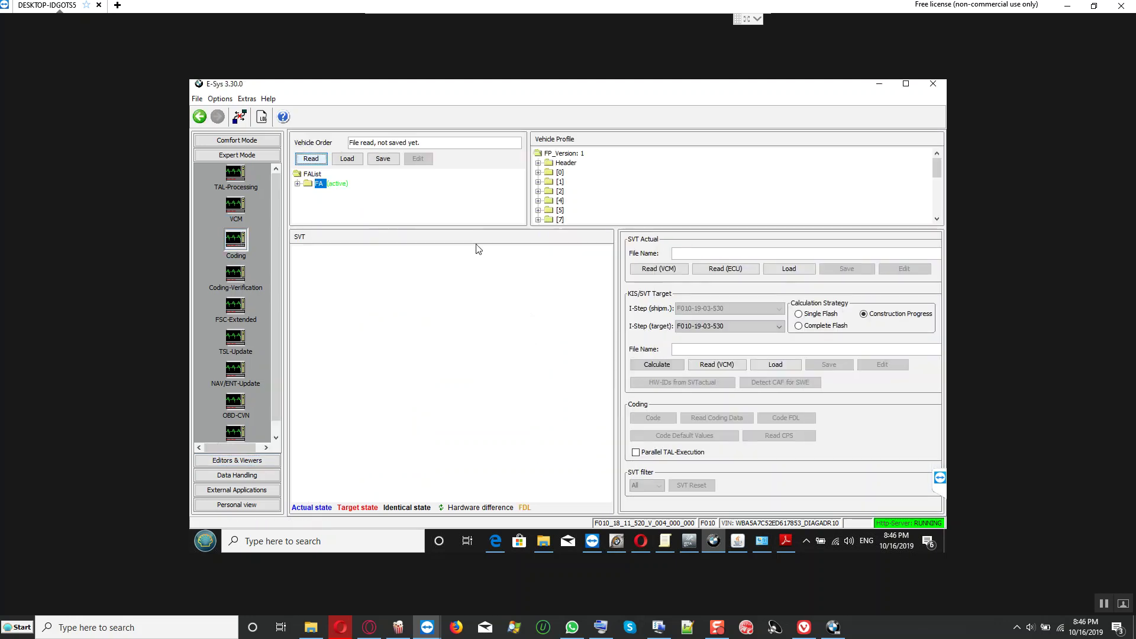
click(659, 269)
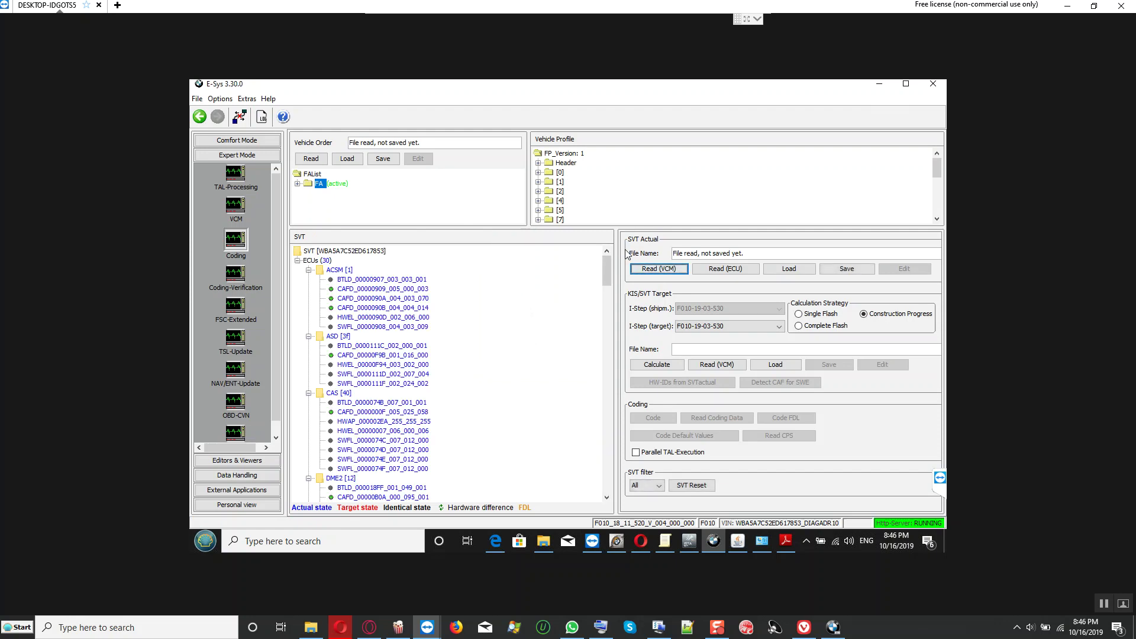
click(799, 326)
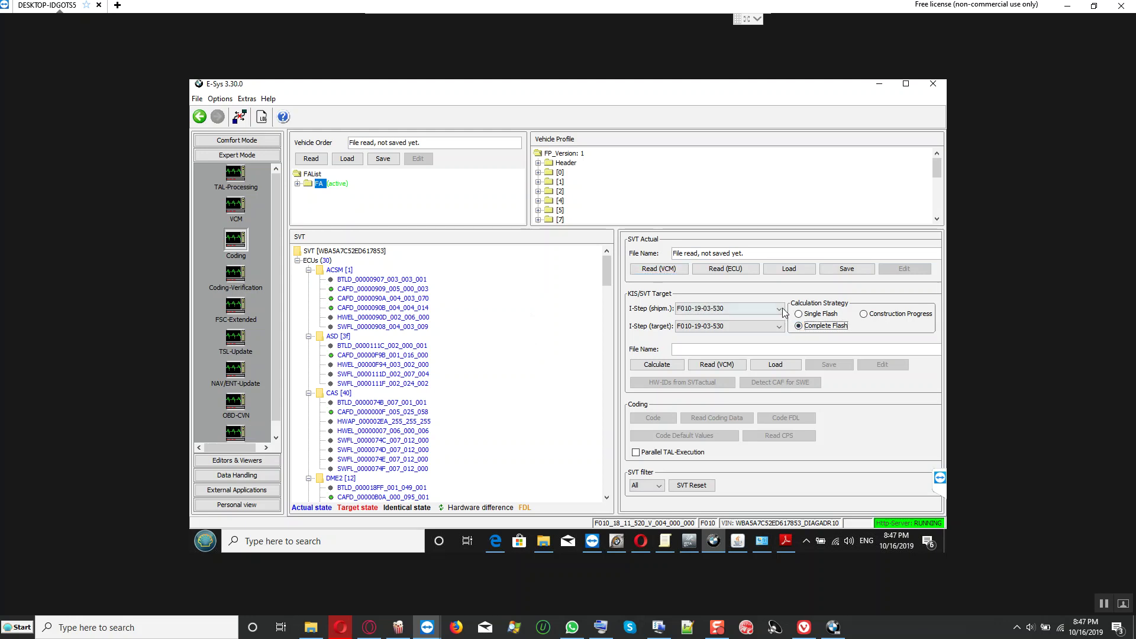
click(779, 309)
click(779, 312)
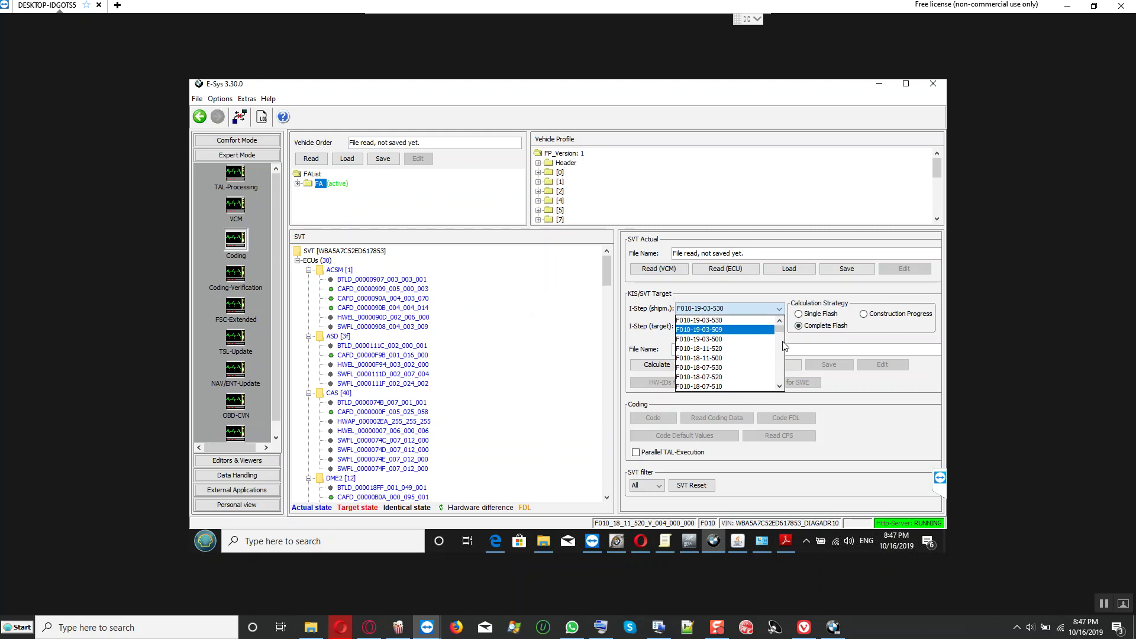
scroll(785, 346, down, 10)
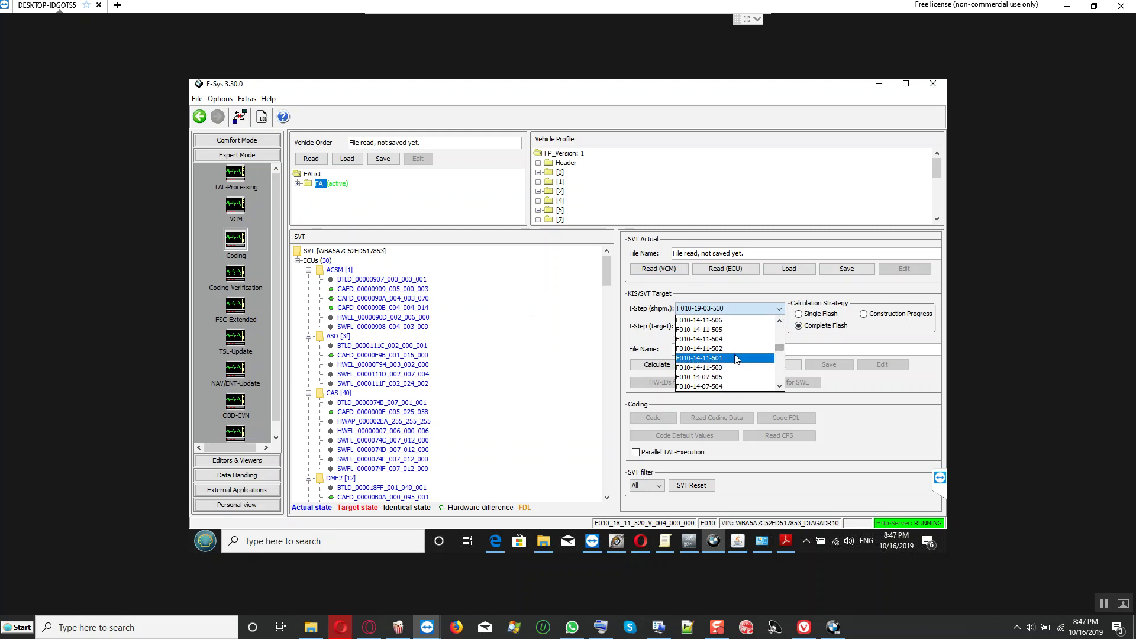
scroll(733, 349, down, 3)
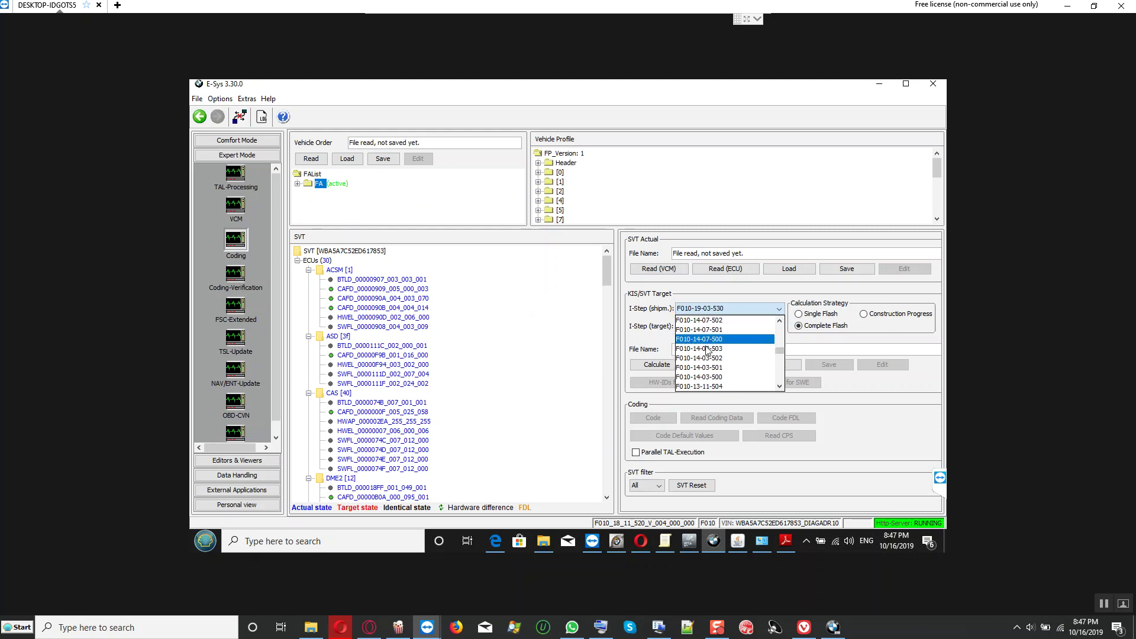
click(709, 350)
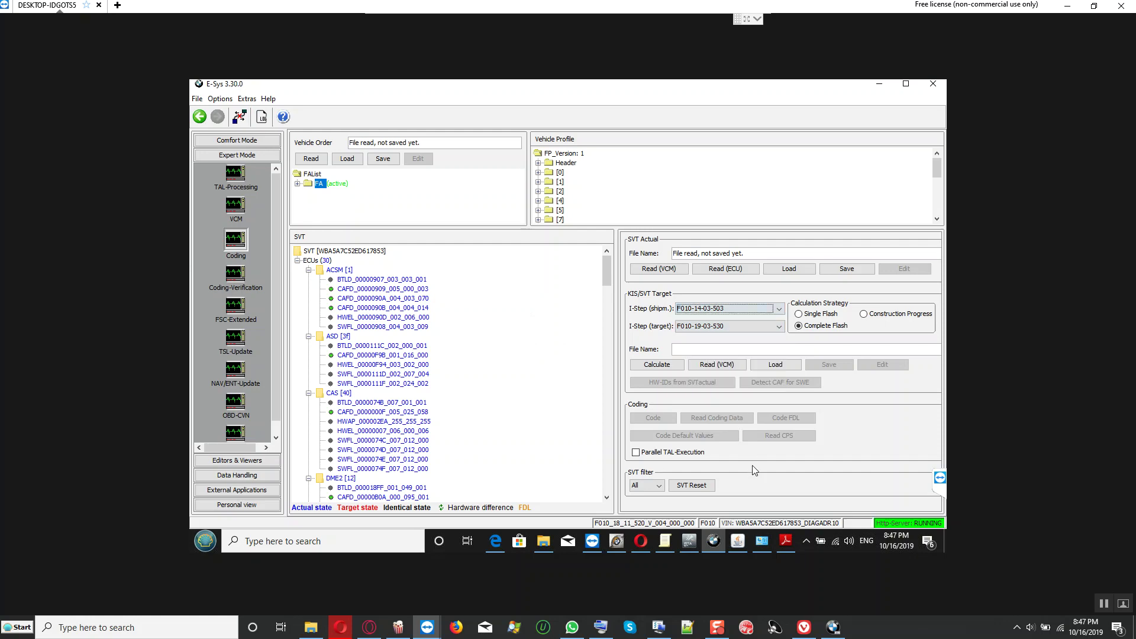
click(785, 547)
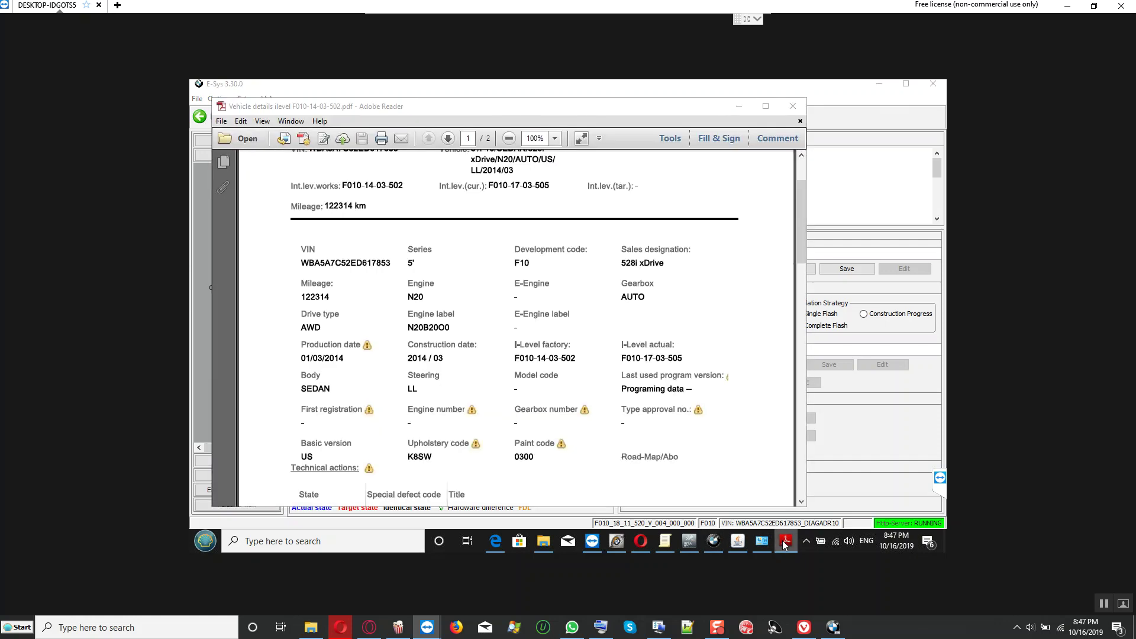
click(785, 545)
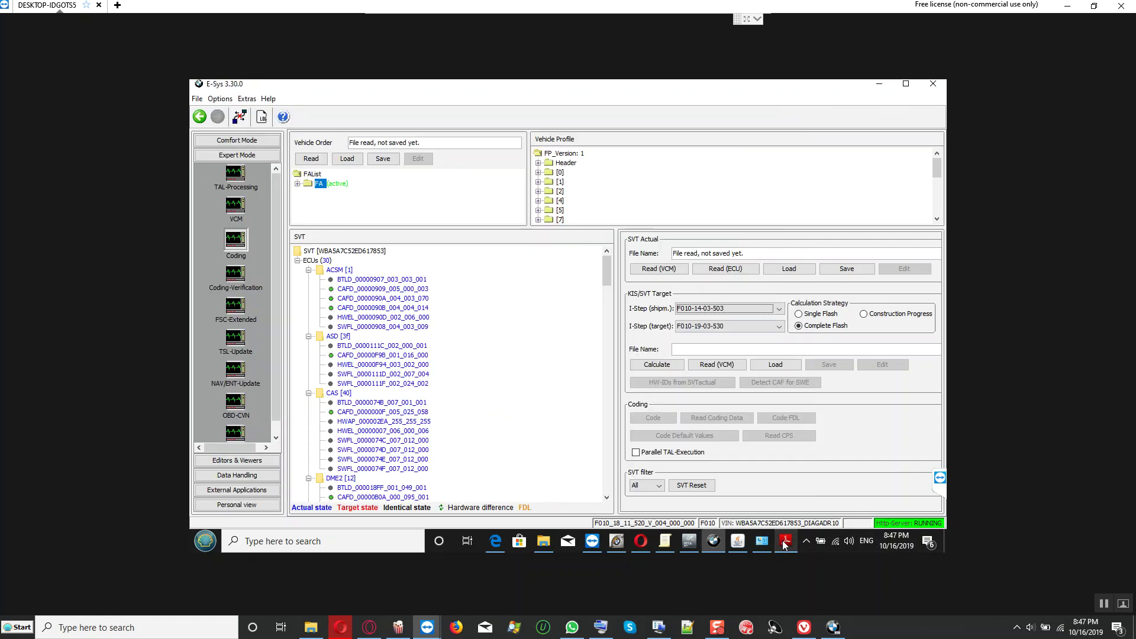
click(778, 309)
click(725, 359)
click(780, 326)
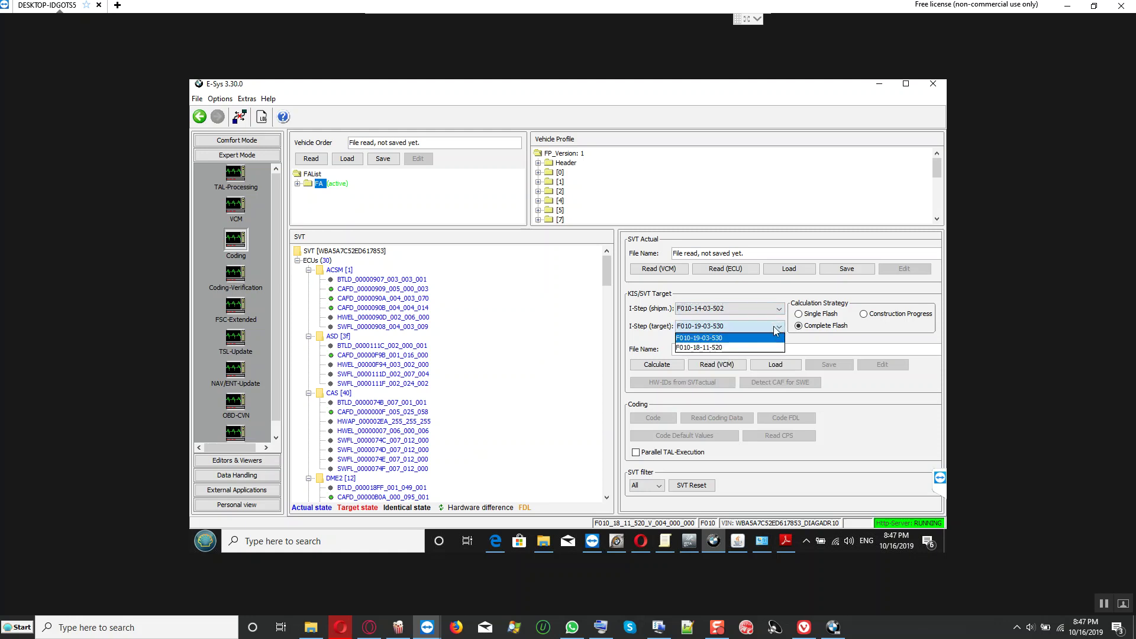
click(729, 348)
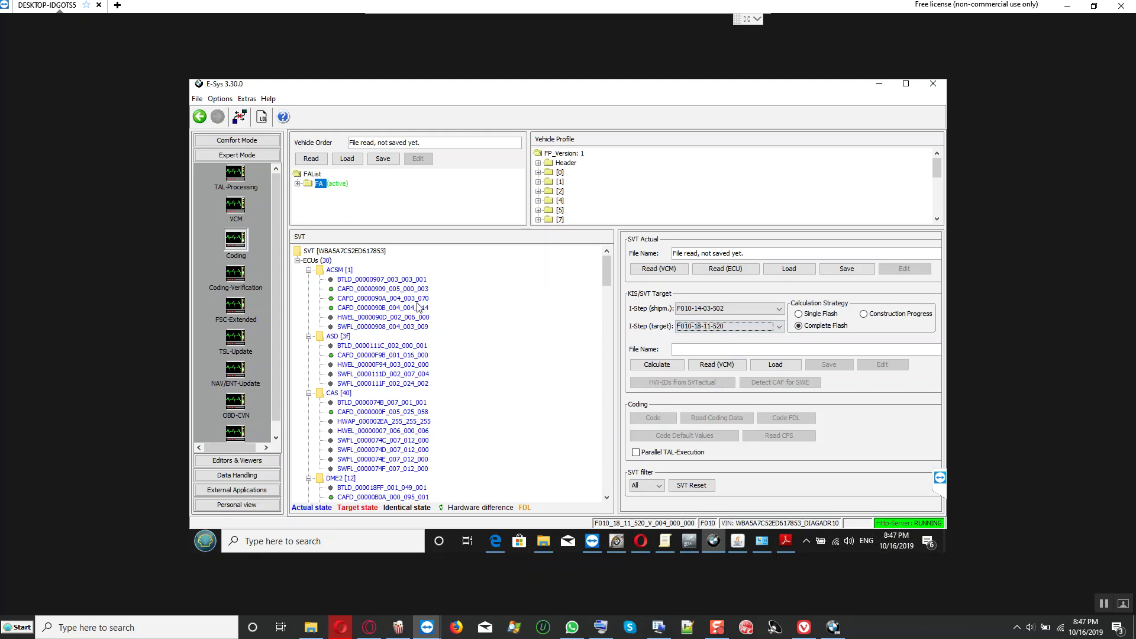
Step: Read coding data for all ECUs from the SVT root
click(326, 252)
right_click(327, 253)
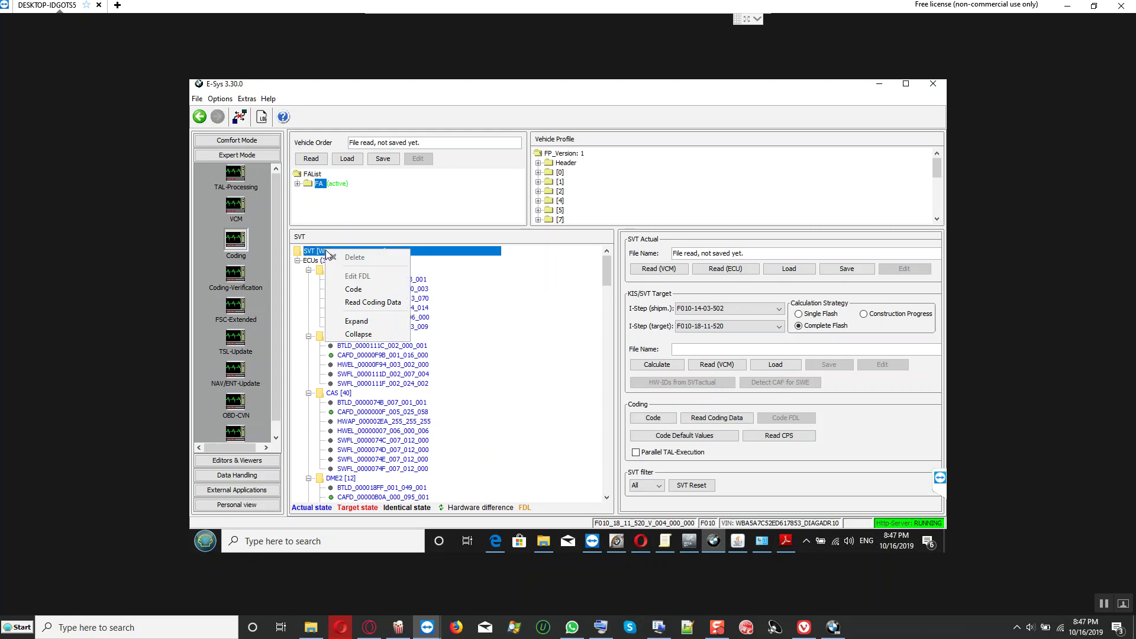
click(381, 302)
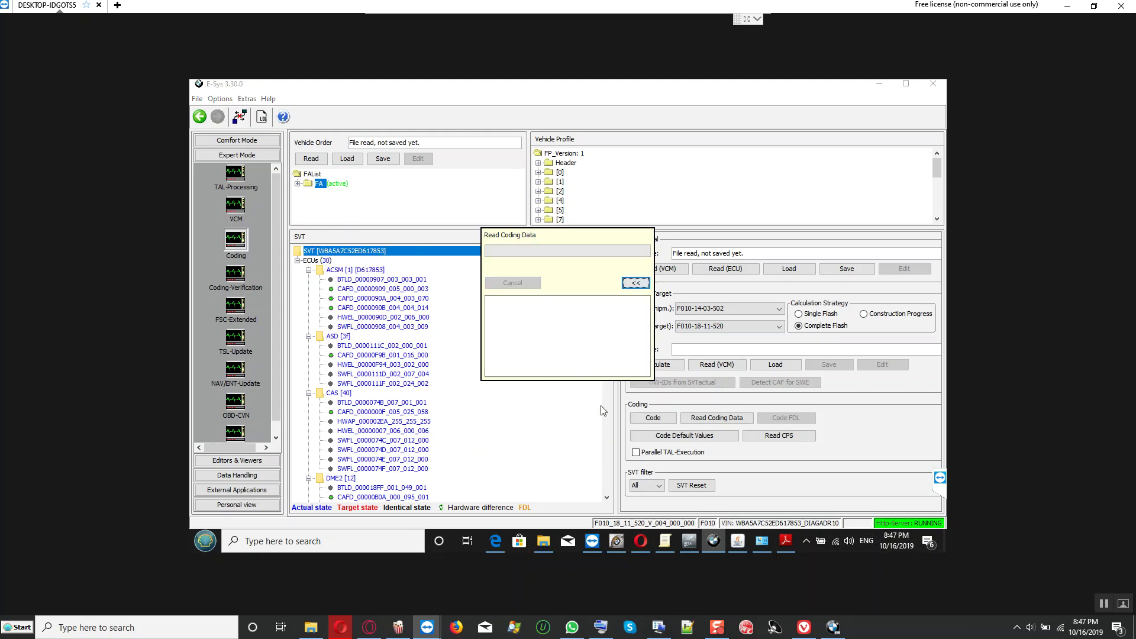
Step: Check C:\Data\CAF in File Explorer for the generated ncd files, then return to the report
click(544, 541)
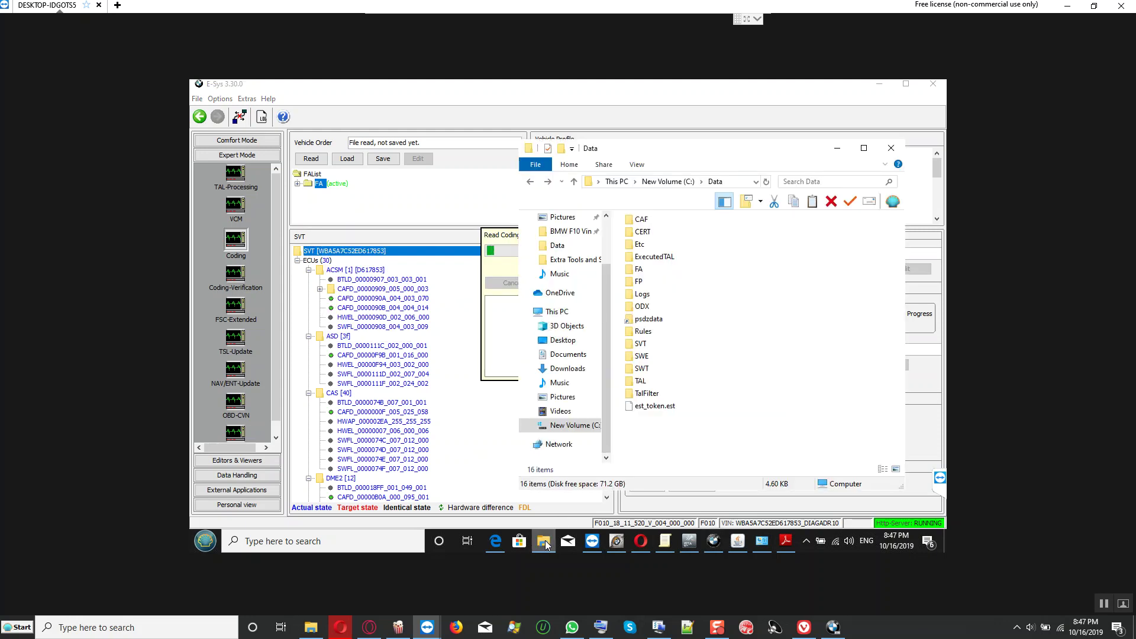
double_click(639, 222)
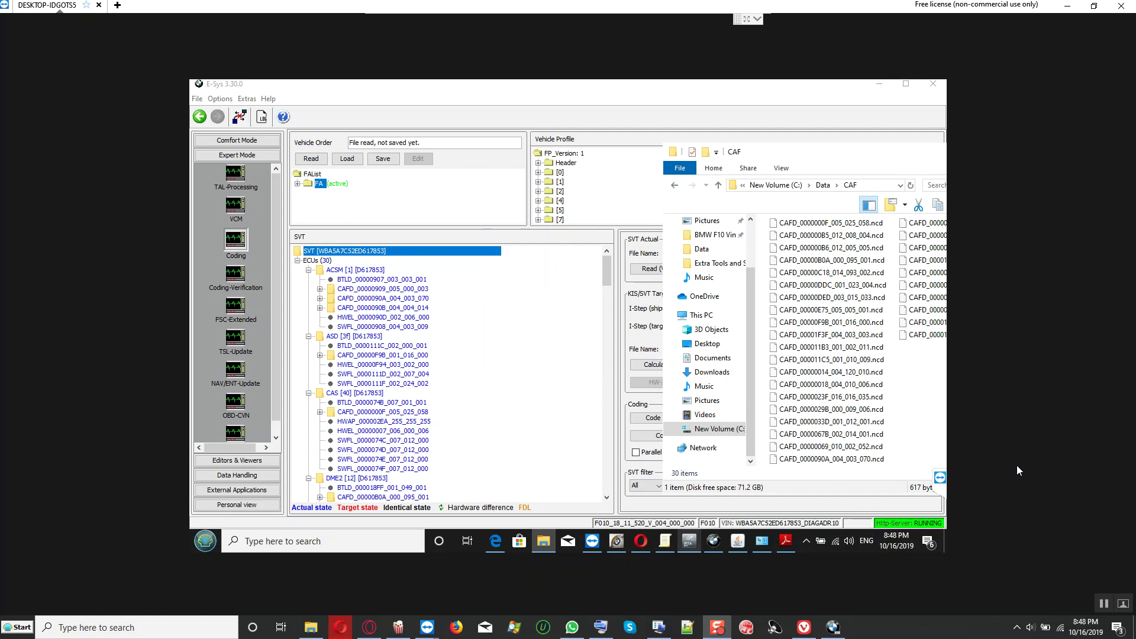
click(517, 433)
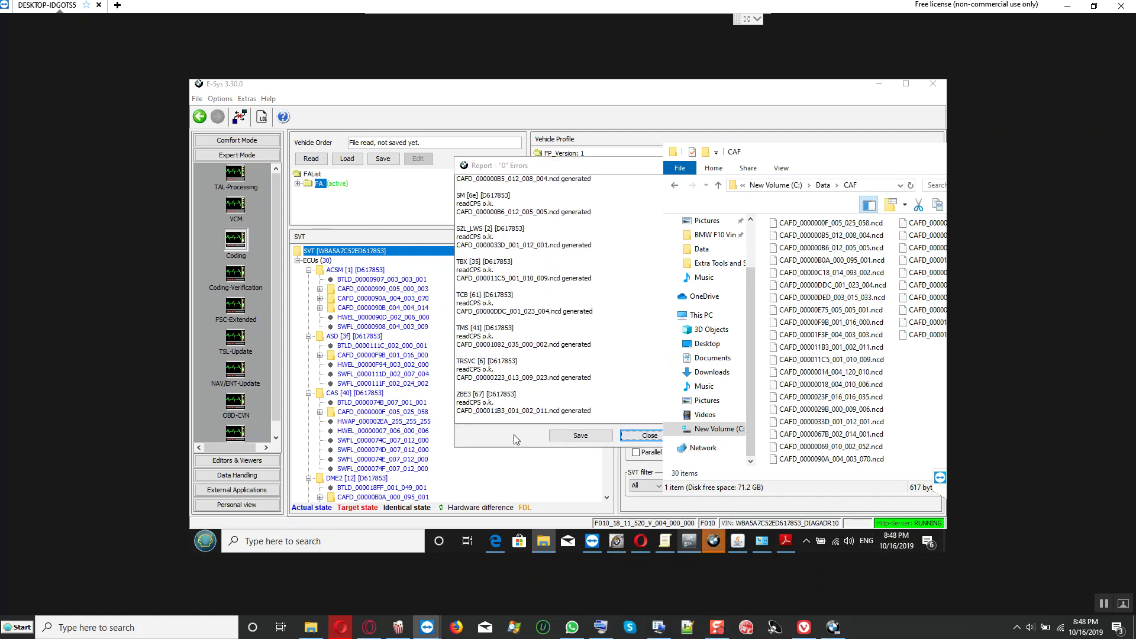
Step: Save the report as 'NCD Names for the coding file readout from all modules' and close it
click(583, 436)
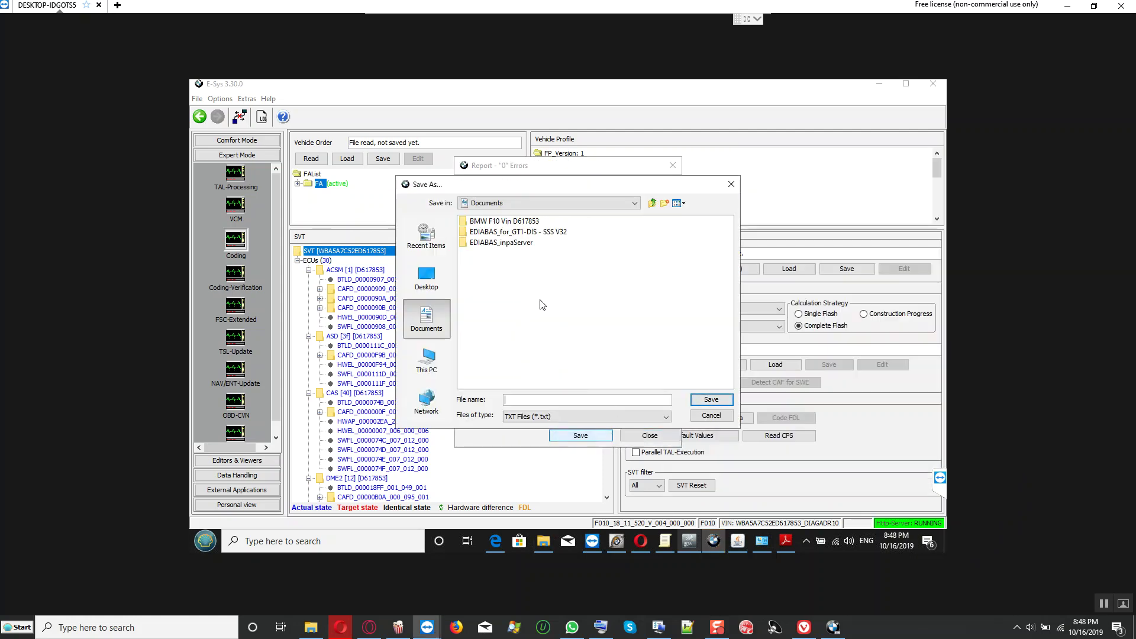
click(521, 221)
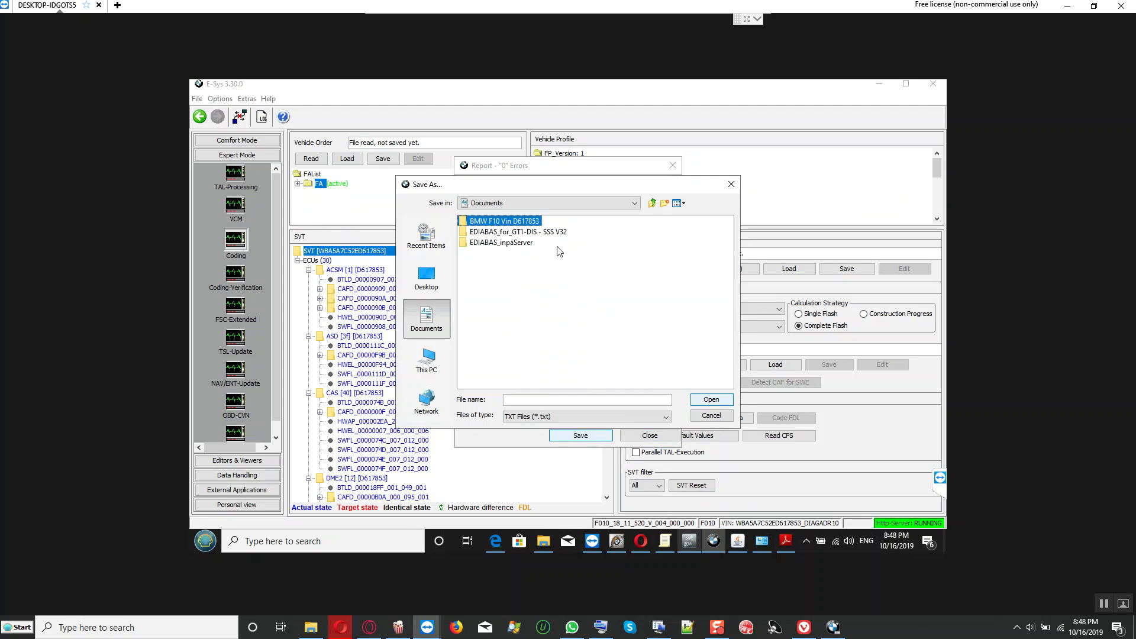
click(711, 399)
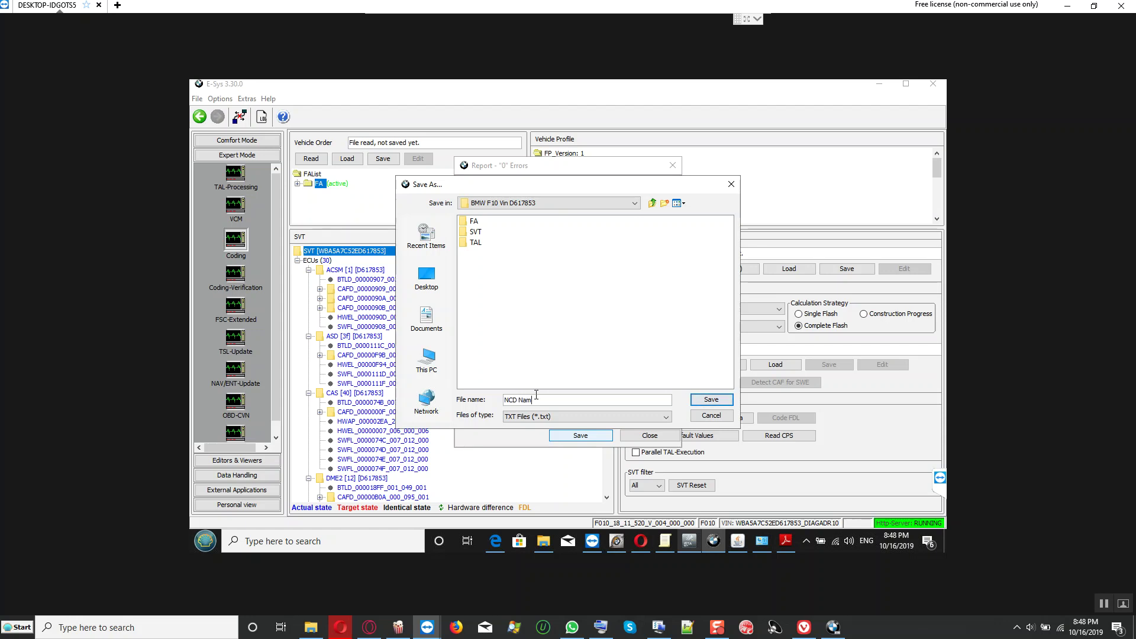
text(es)
text(ding file readout from all mod)
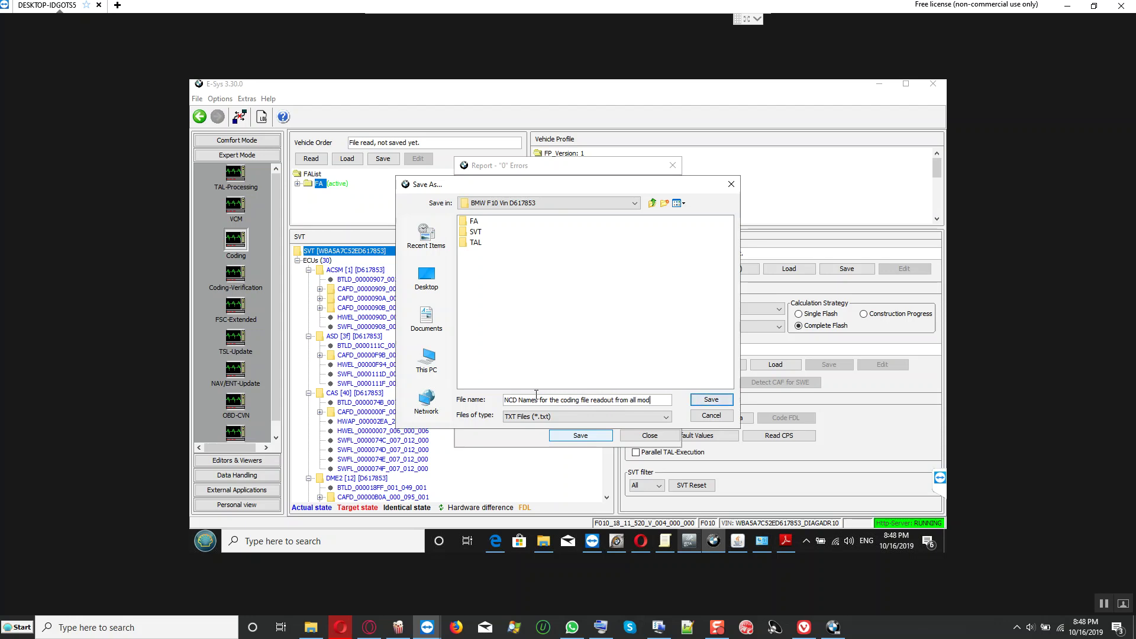
text(ules)
click(711, 399)
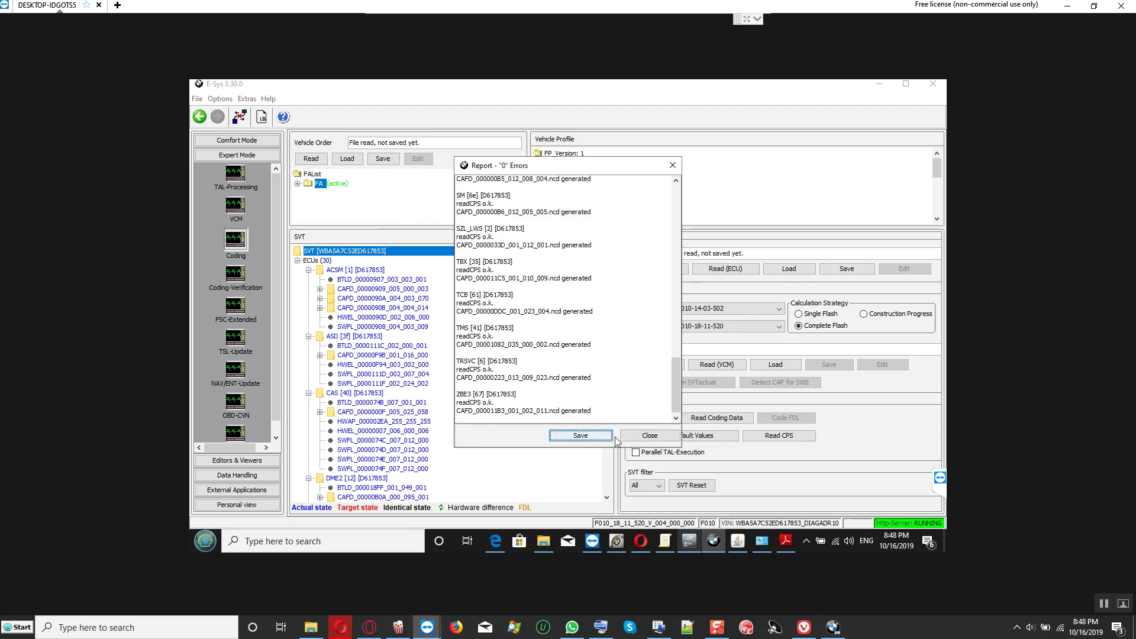
click(647, 436)
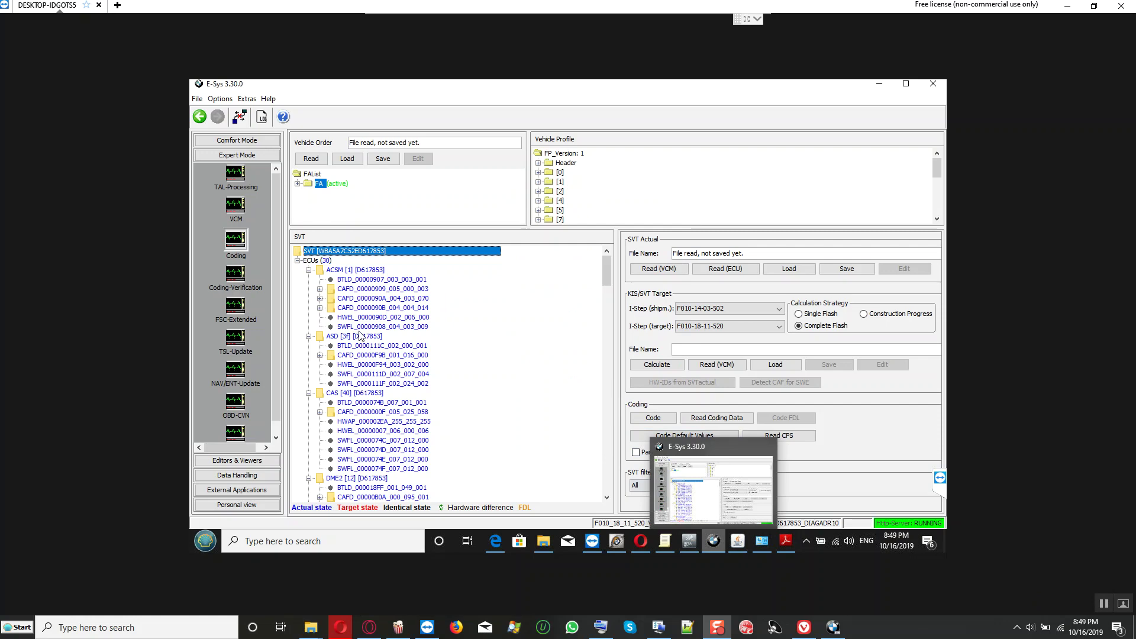
Step: Select TMS [42] in the SVT tree and run Detect CAF for SWE
scroll(444, 378, down, 4)
scroll(440, 379, down, 10)
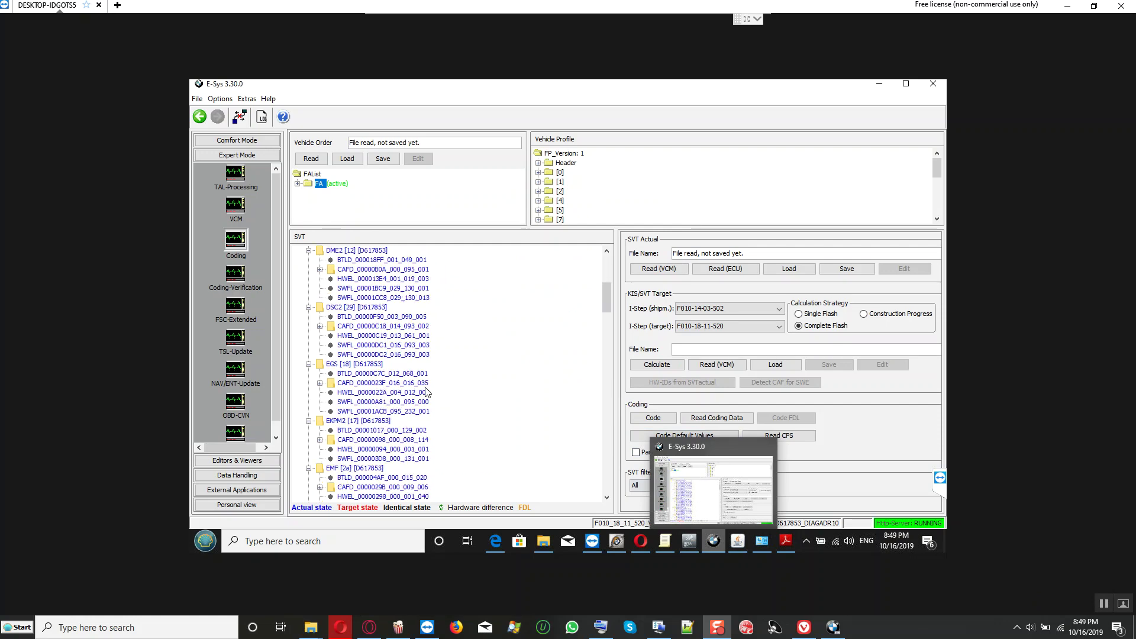
scroll(424, 397, down, 10)
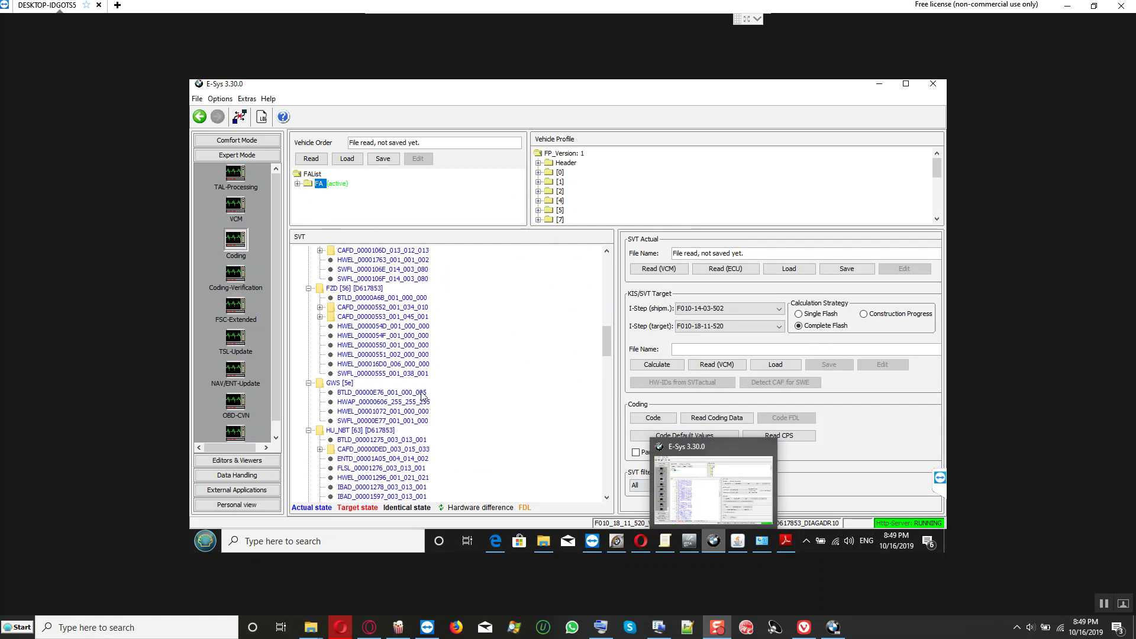
scroll(424, 397, down, 7)
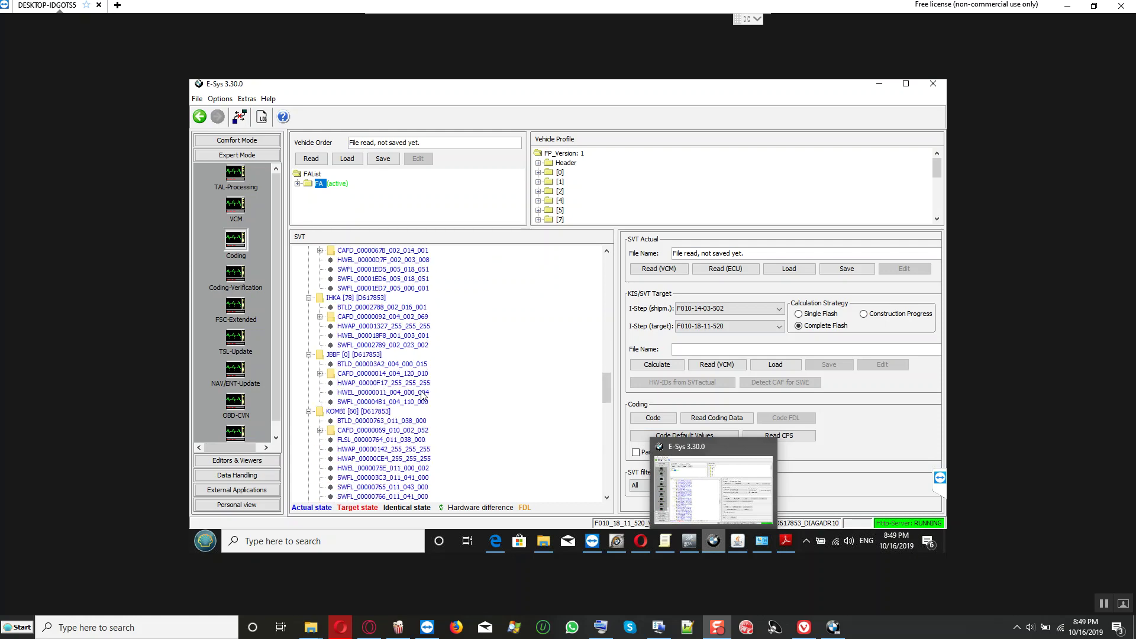
scroll(386, 404, down, 10)
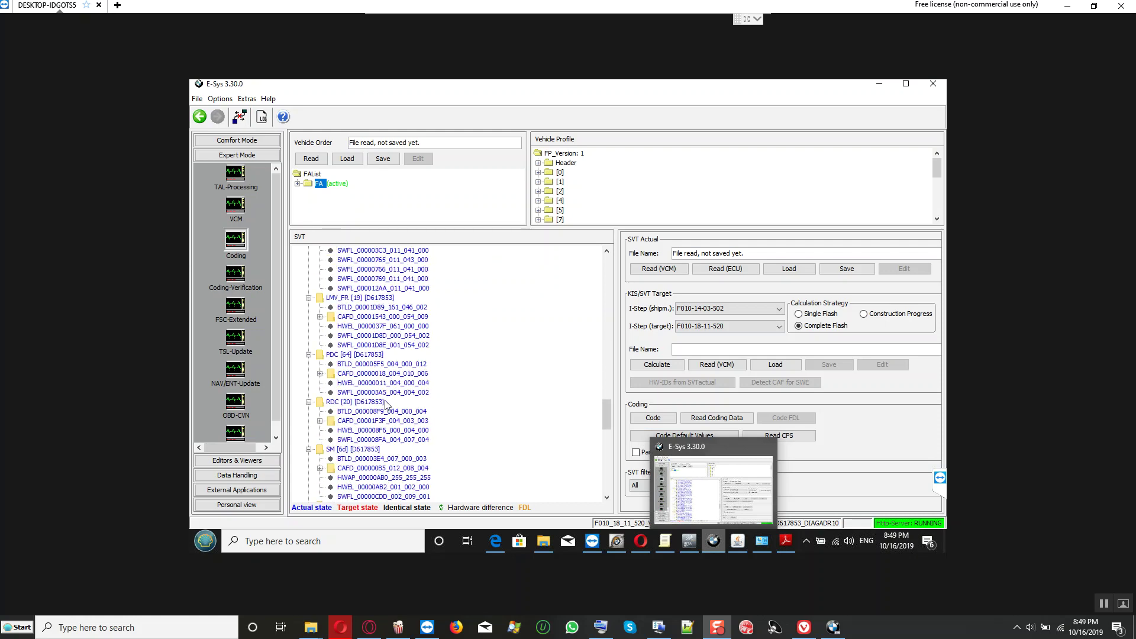
scroll(385, 404, down, 7)
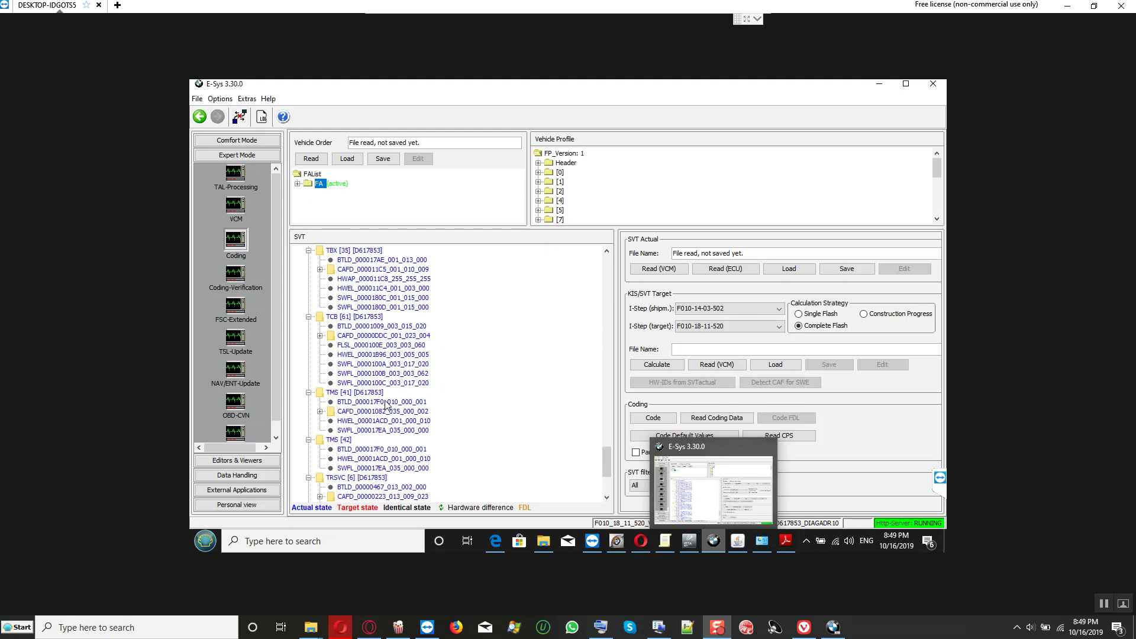
scroll(385, 405, down, 1)
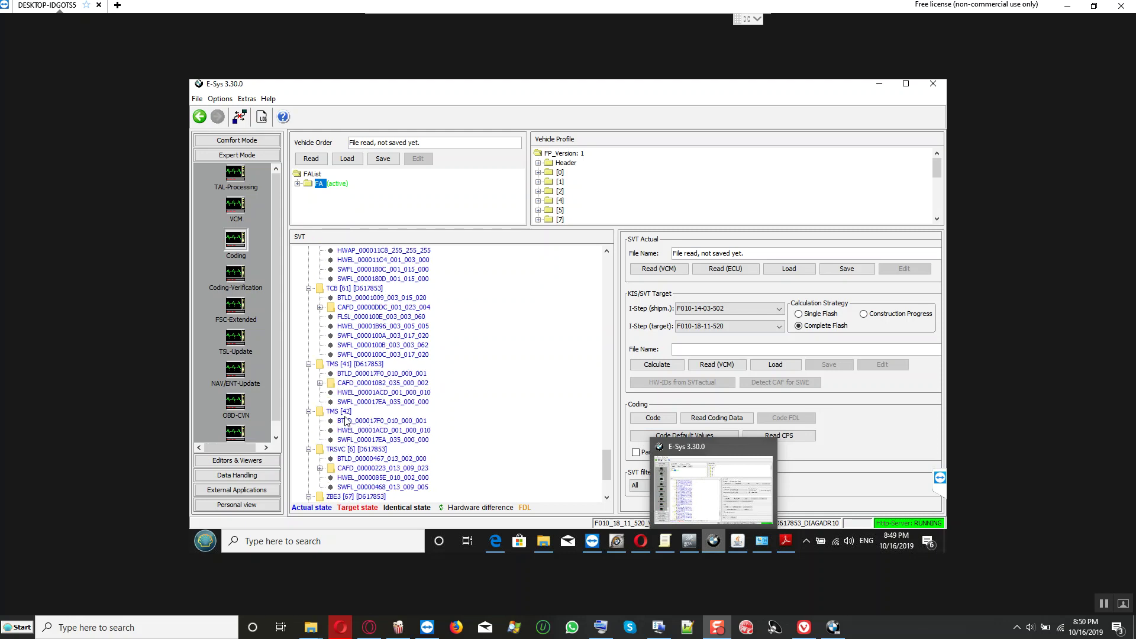
click(345, 414)
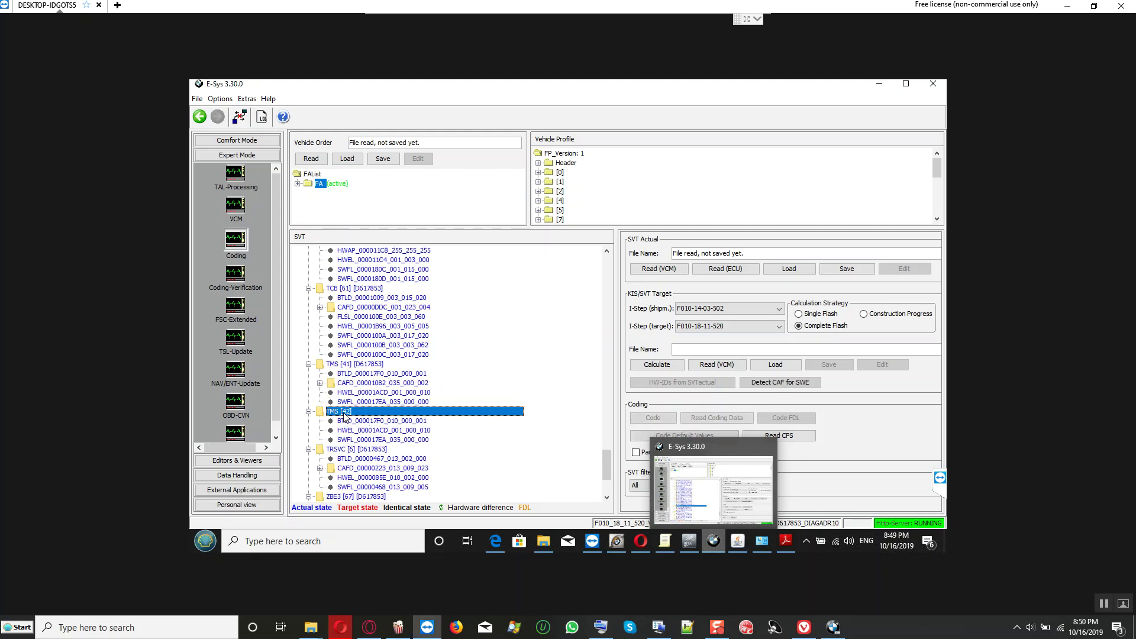
click(765, 388)
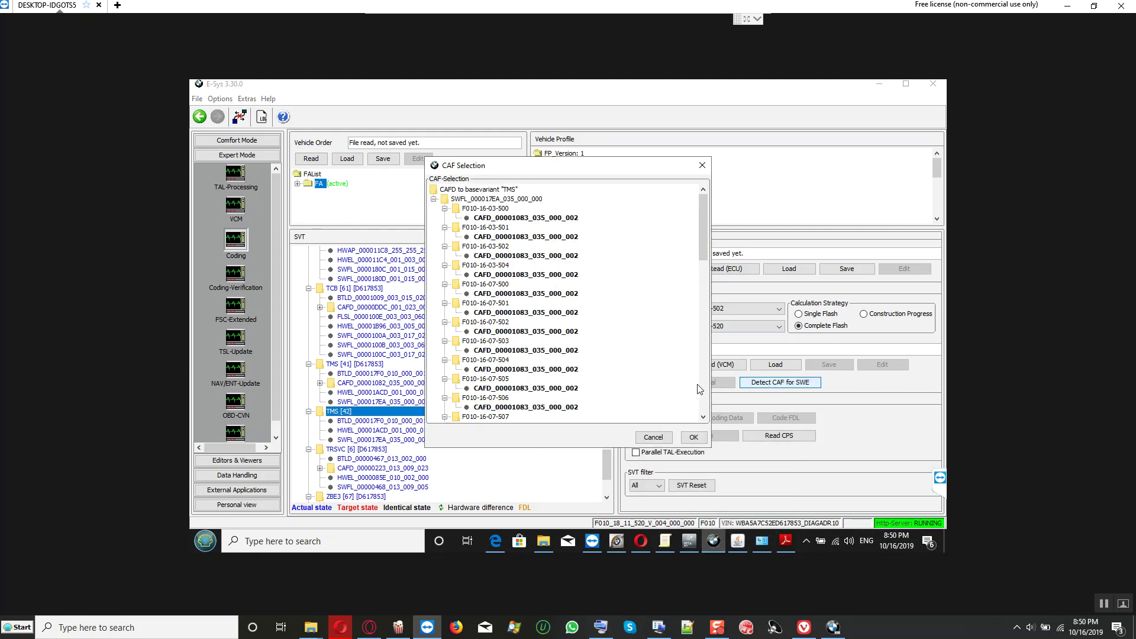
Step: Browse the CAF Selection list and accept CAFD_00001083_035_000_002
scroll(567, 282, down, 3)
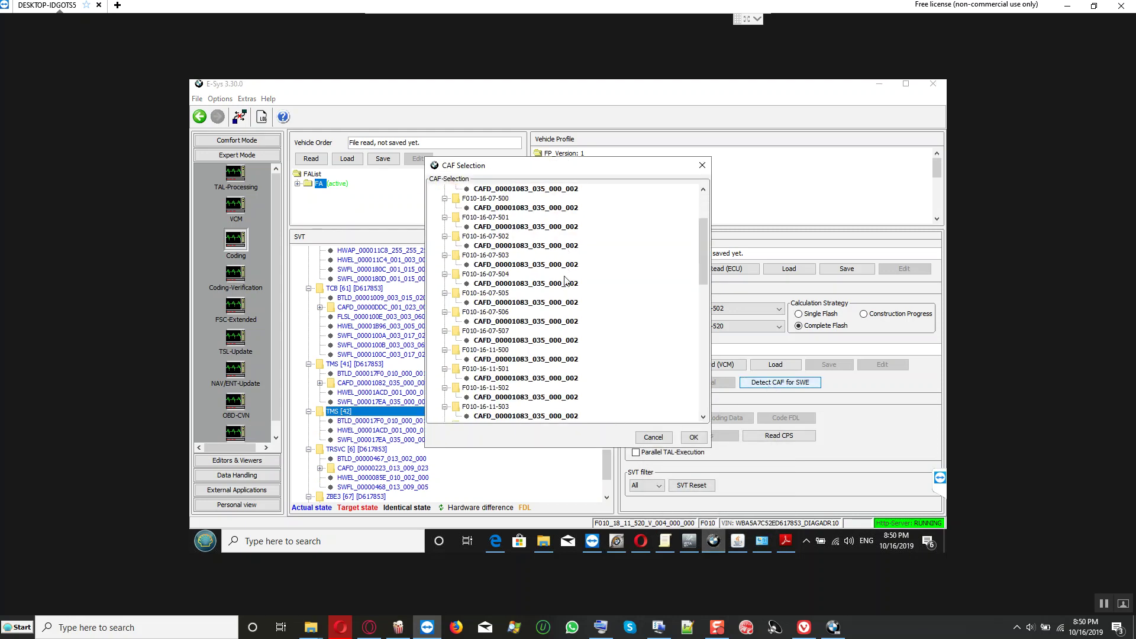
scroll(567, 282, down, 2)
scroll(567, 282, down, 3)
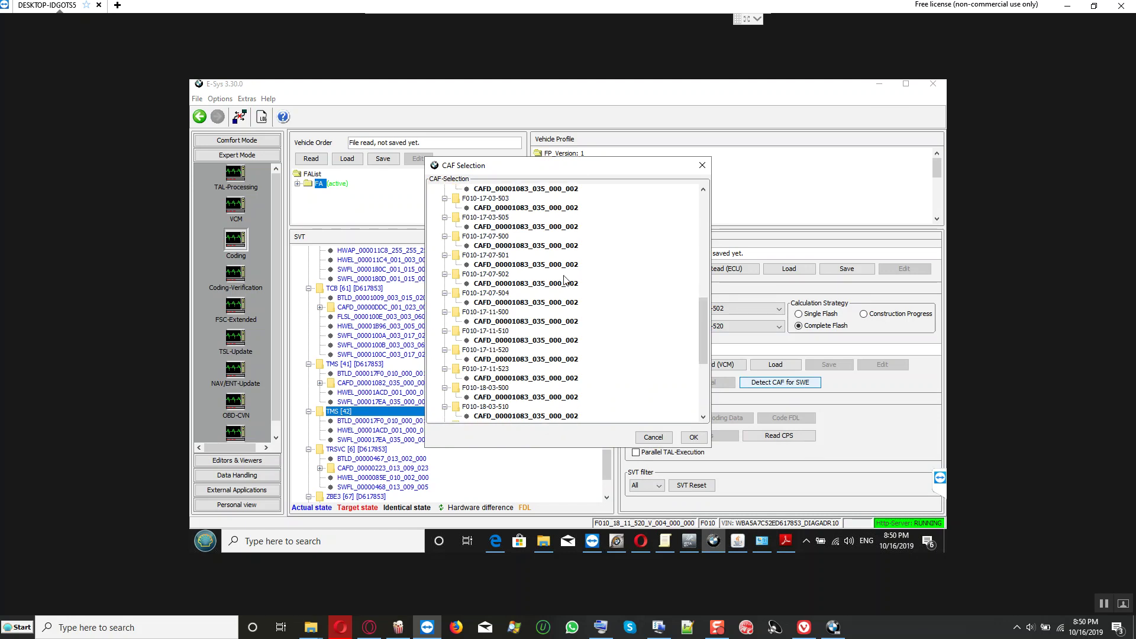
scroll(566, 281, down, 1)
scroll(565, 279, up, 5)
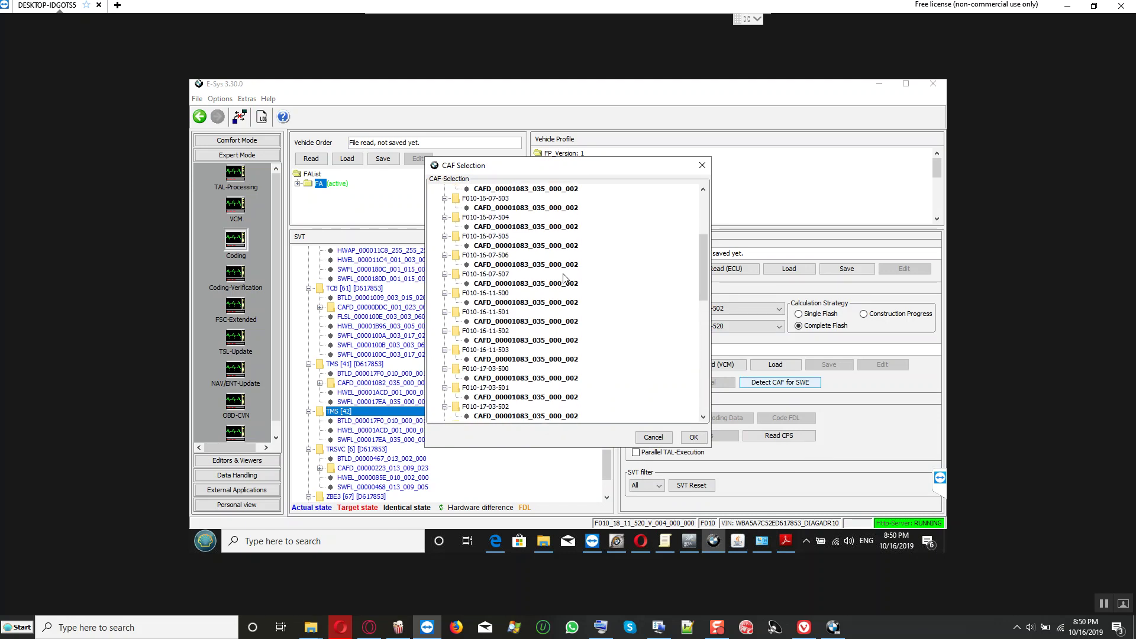
click(692, 441)
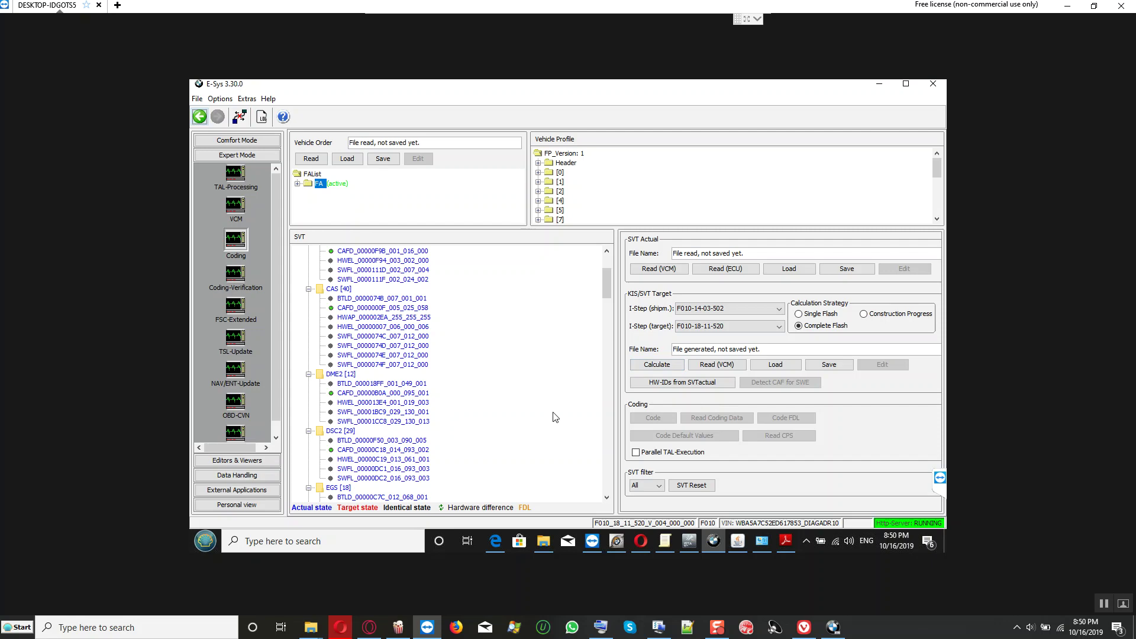
Step: Reselect TMS [42] and reopen its CAF Selection list with Detect CAF for SWE
drag(609, 293, 610, 493)
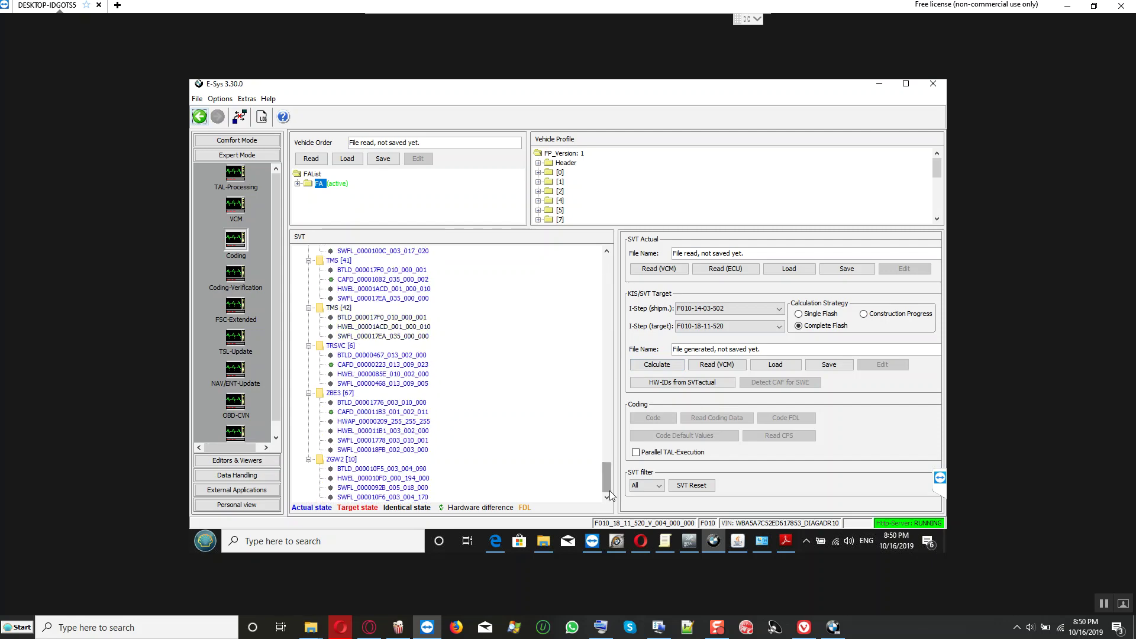
click(347, 309)
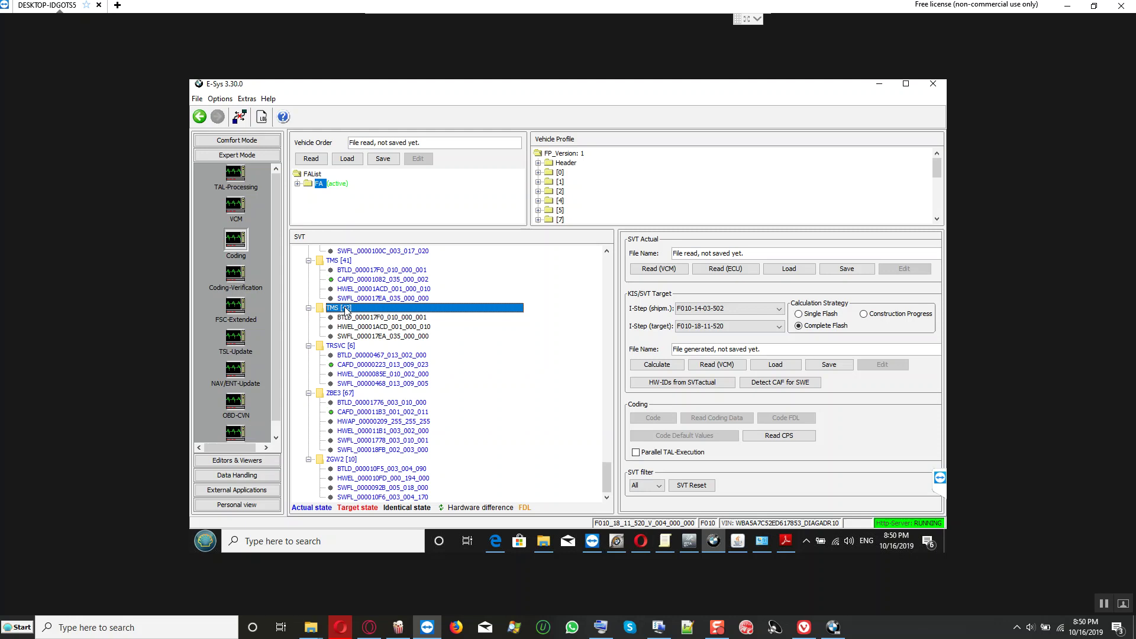
right_click(346, 310)
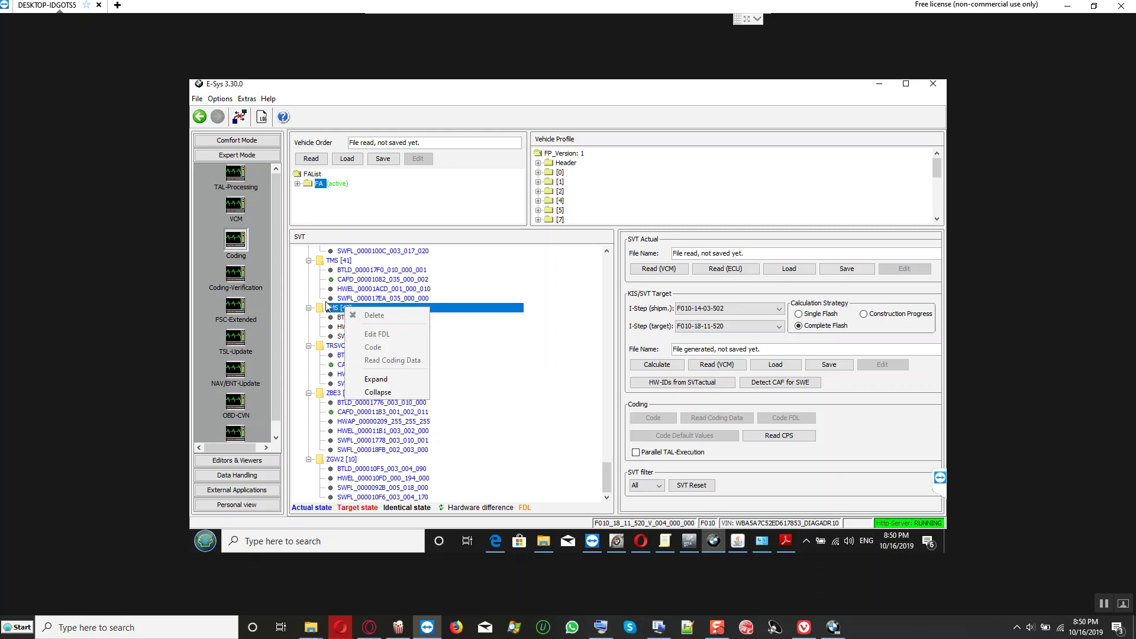
click(329, 307)
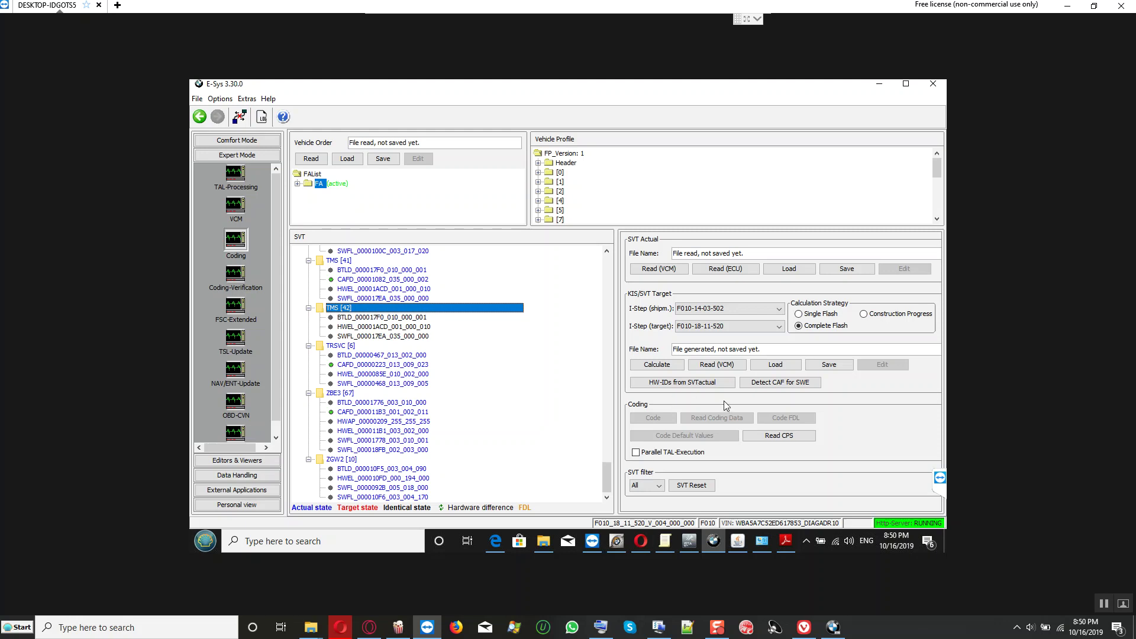
click(774, 383)
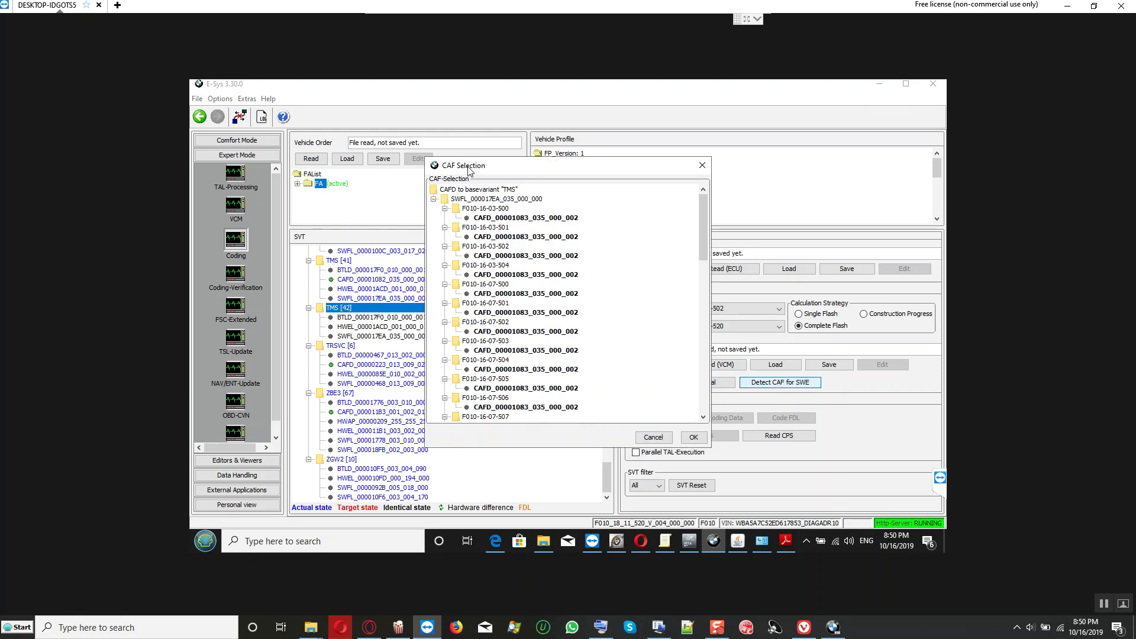
drag(465, 168, 320, 147)
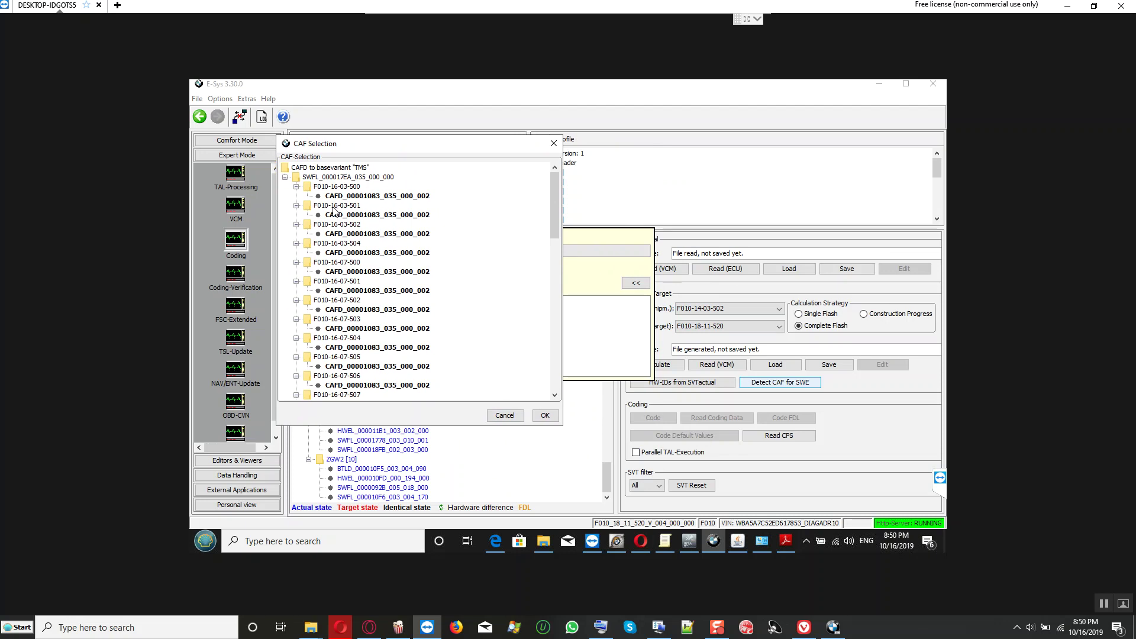
scroll(382, 338, down, 6)
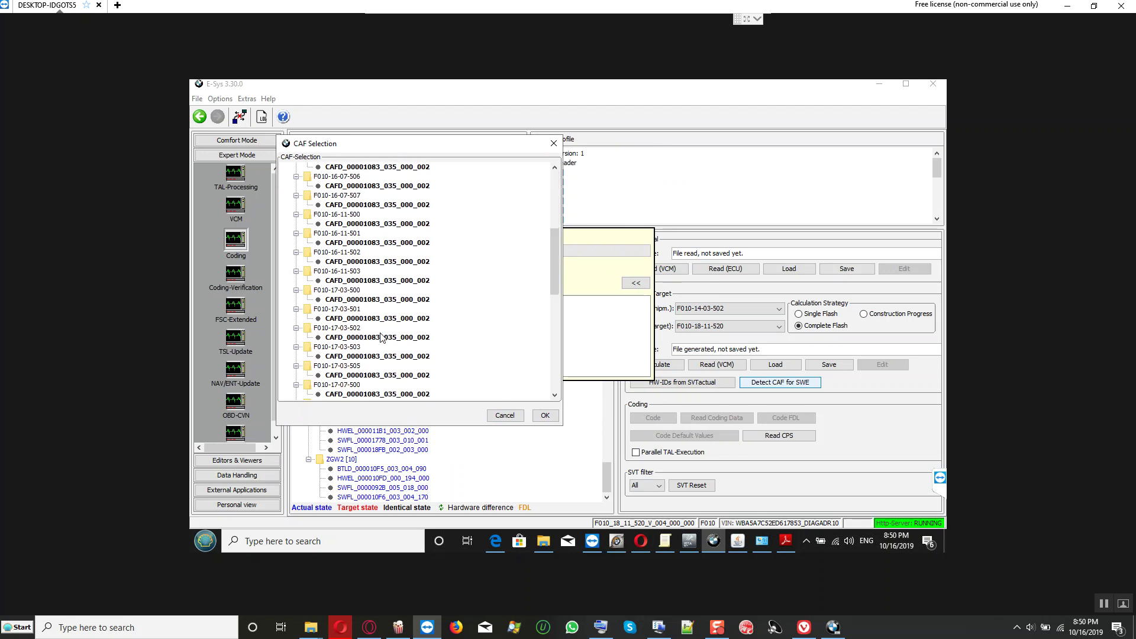
scroll(382, 337, down, 5)
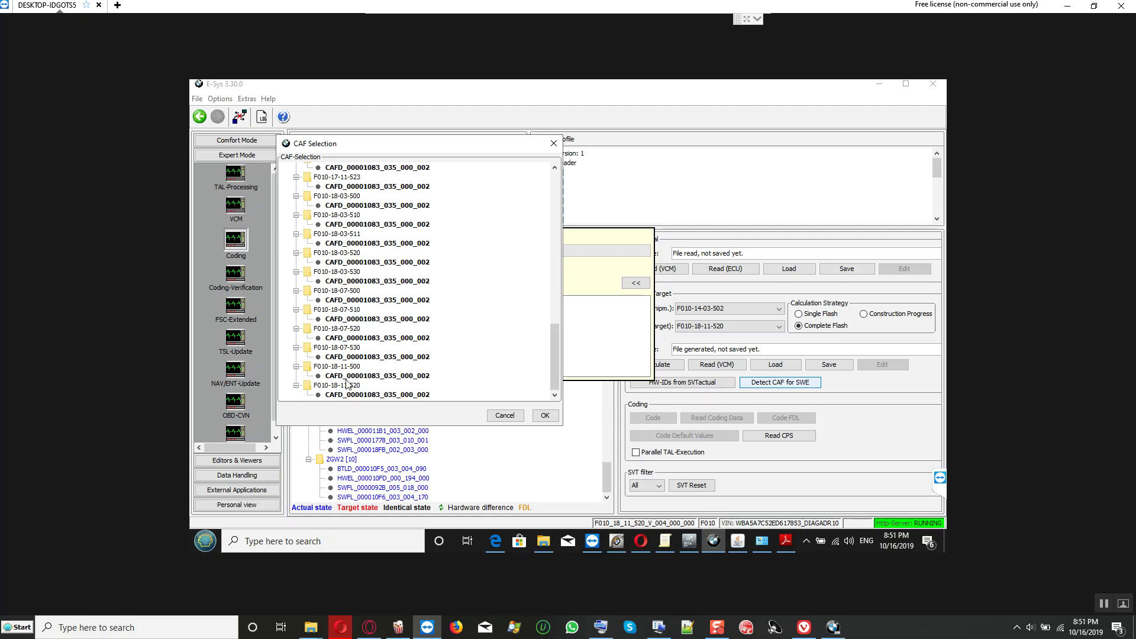
key(ctrl+a)
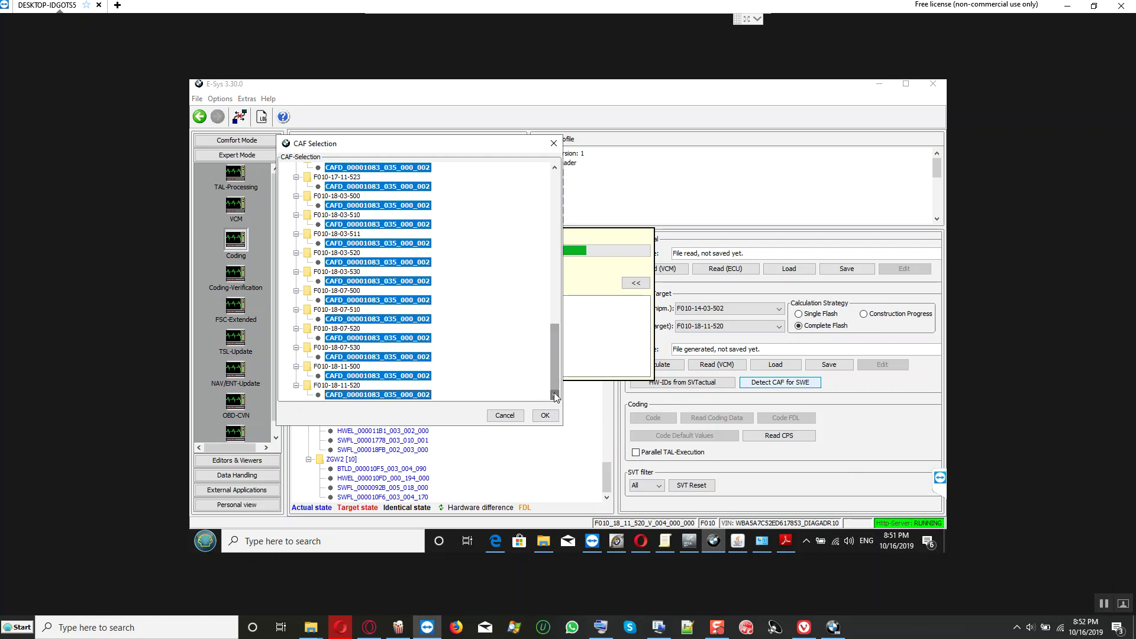
click(317, 336)
click(330, 395)
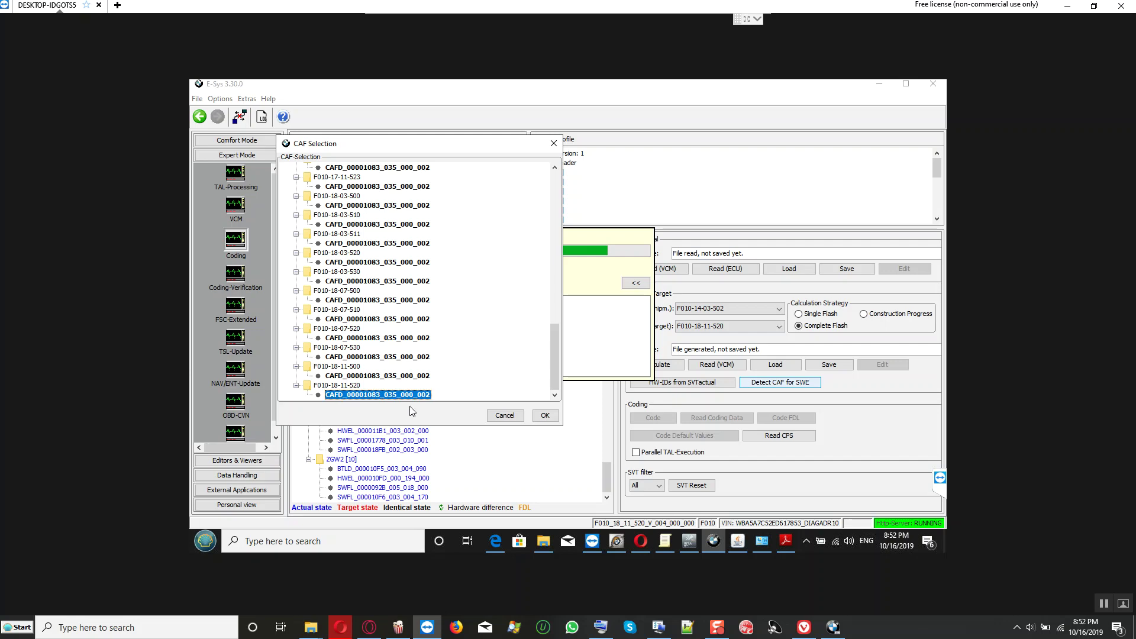
click(542, 416)
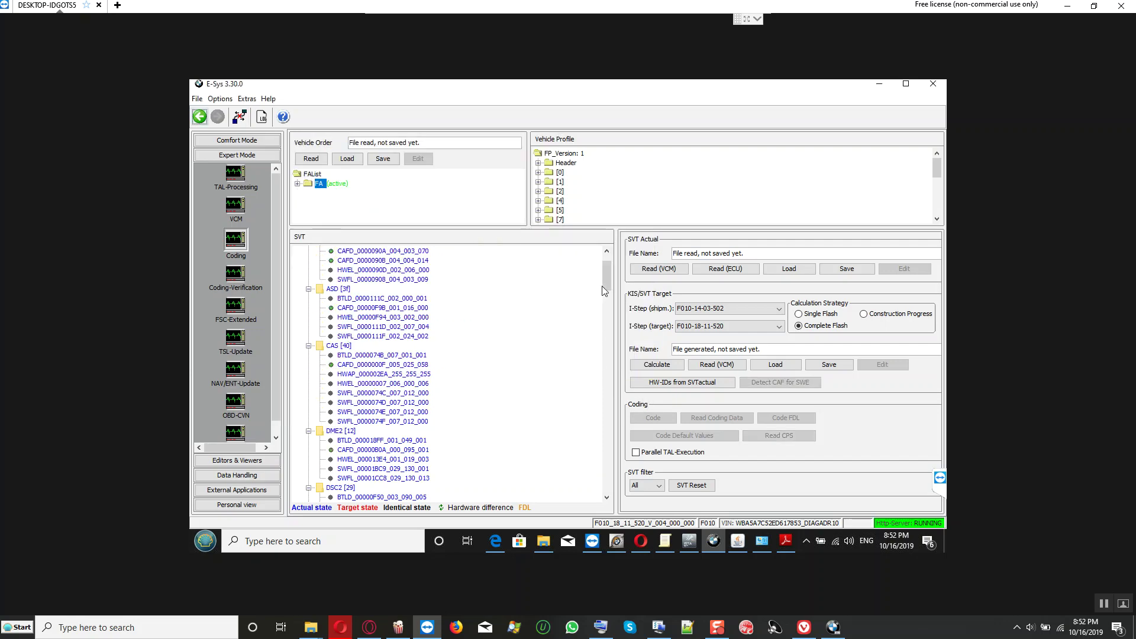
Step: Start coding the TMS [42] module and let the TAL execution finish
scroll(402, 393, down, 15)
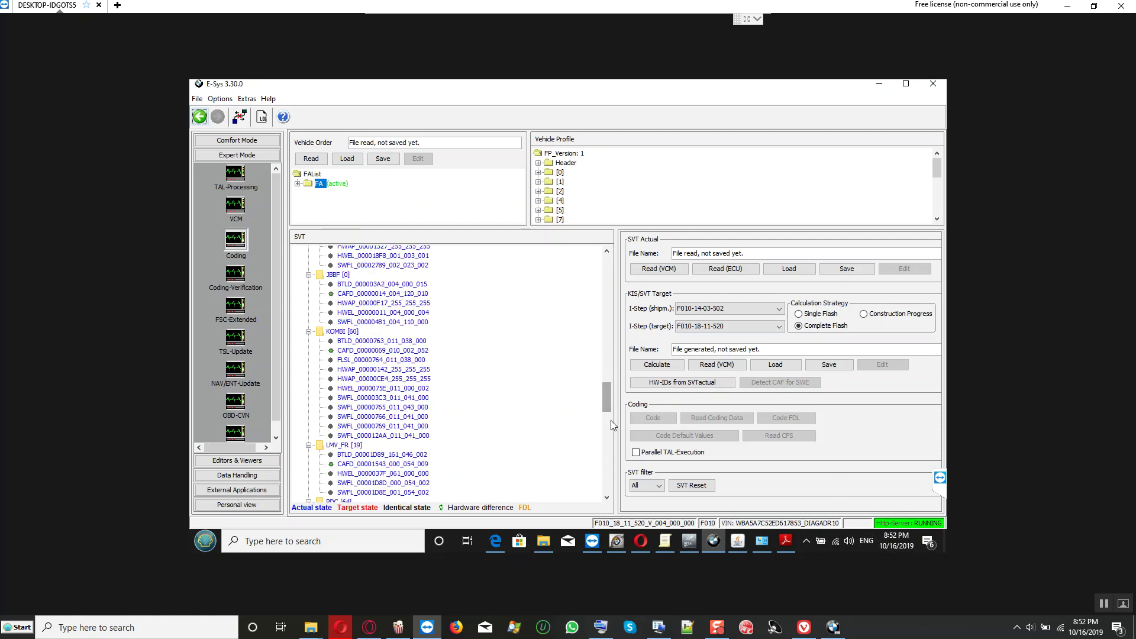
scroll(402, 394, down, 15)
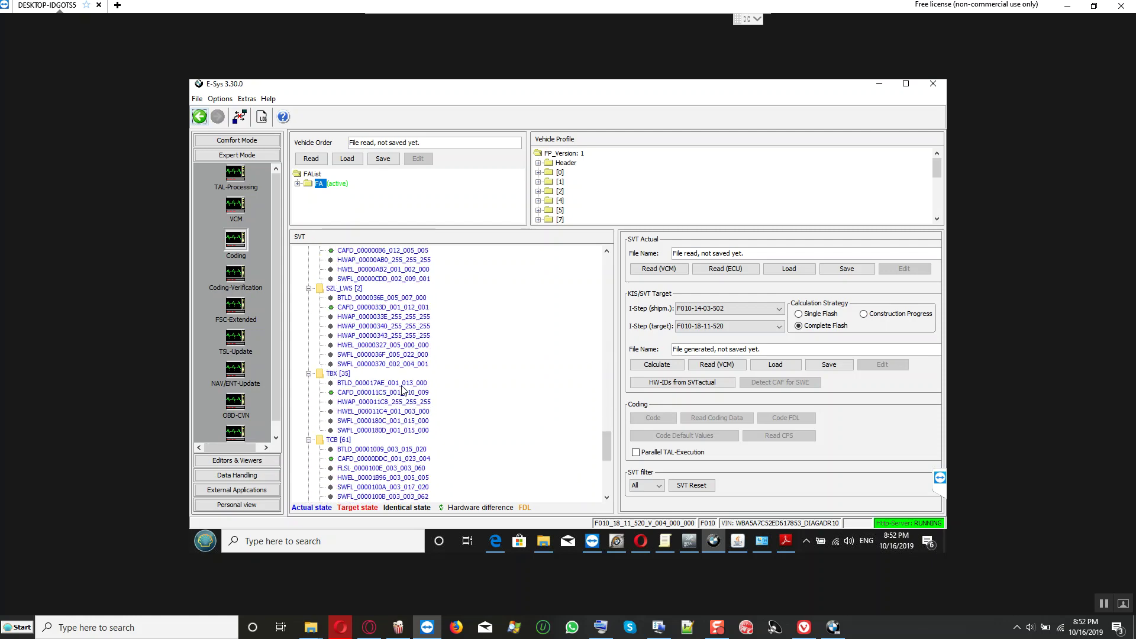
scroll(403, 390, down, 5)
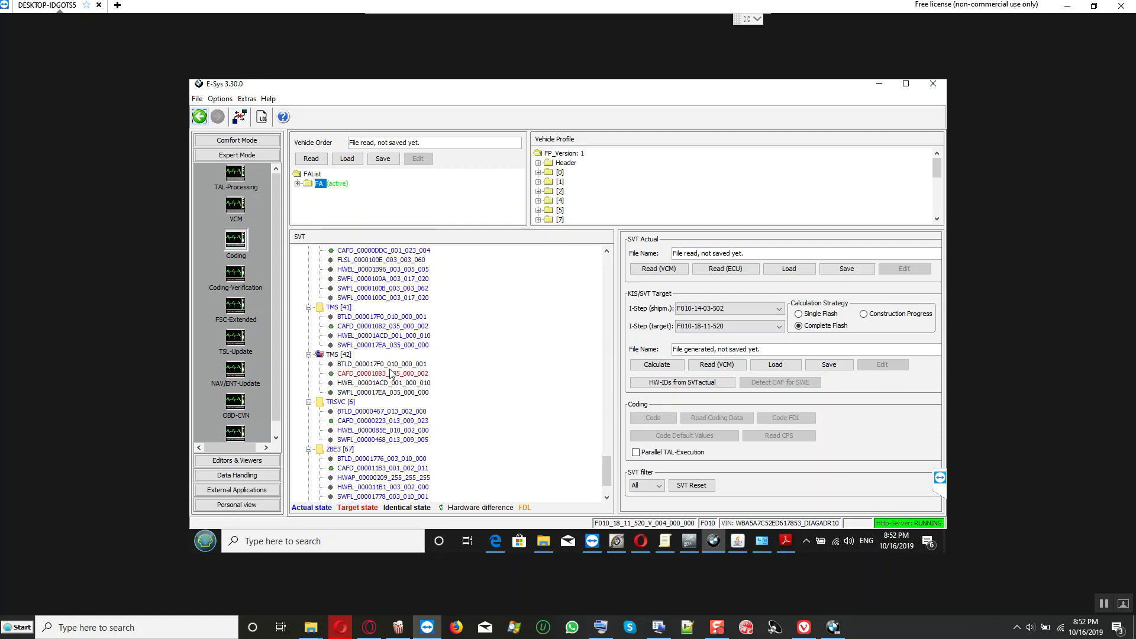
click(350, 355)
right_click(350, 355)
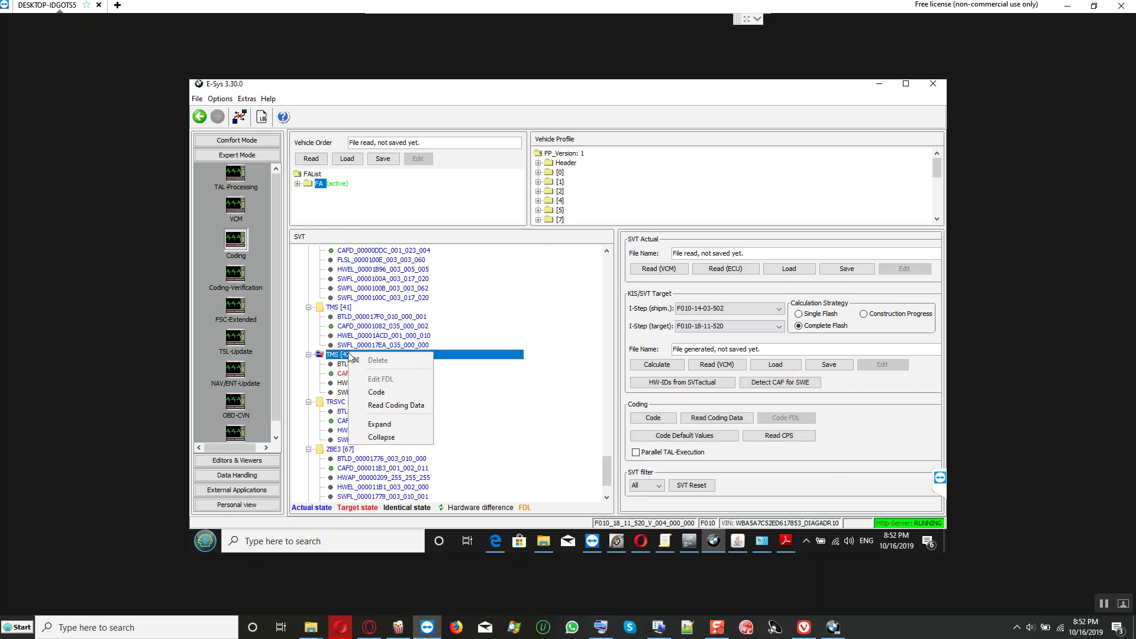
click(376, 393)
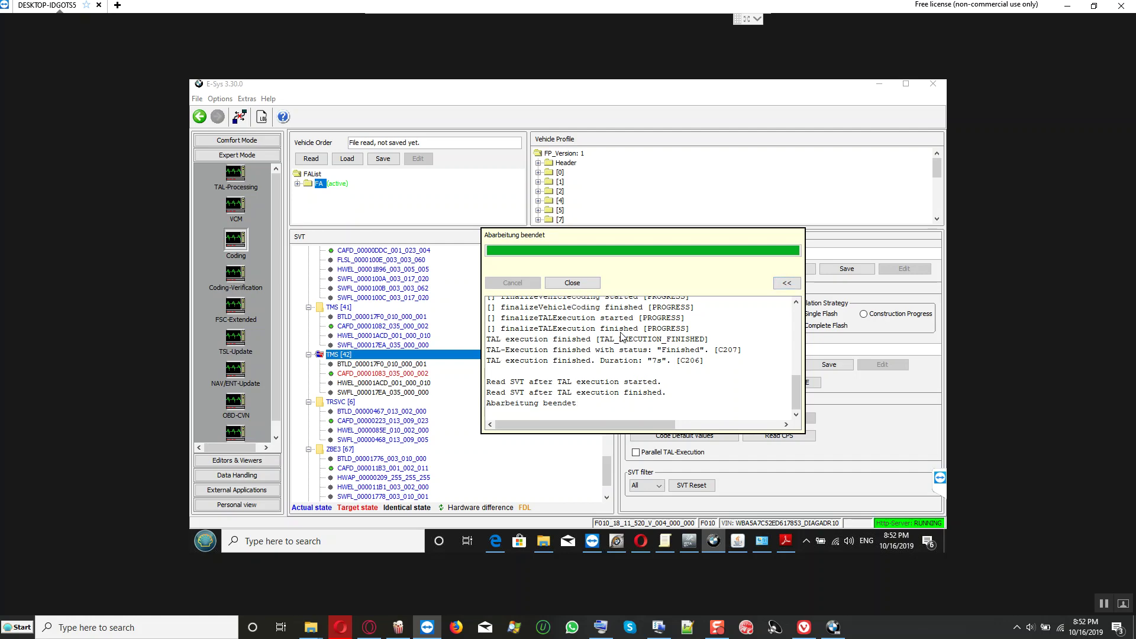
Step: Copy the coding log and open the BMW F10 Vin D617853 folder in File Explorer
key(ctrl+a)
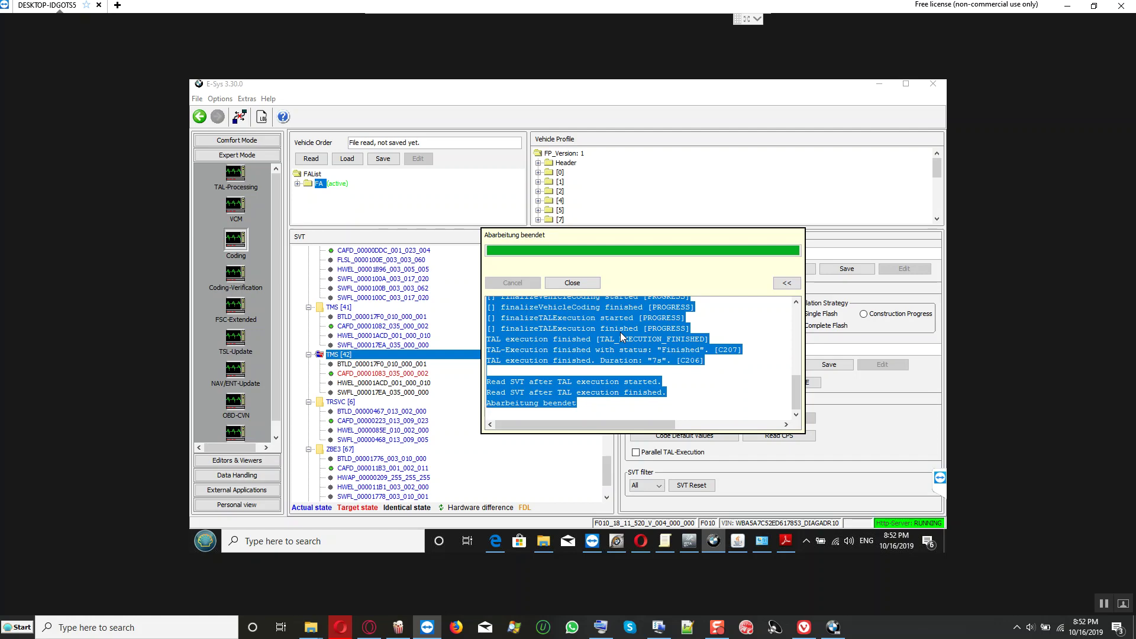
click(544, 546)
double_click(689, 233)
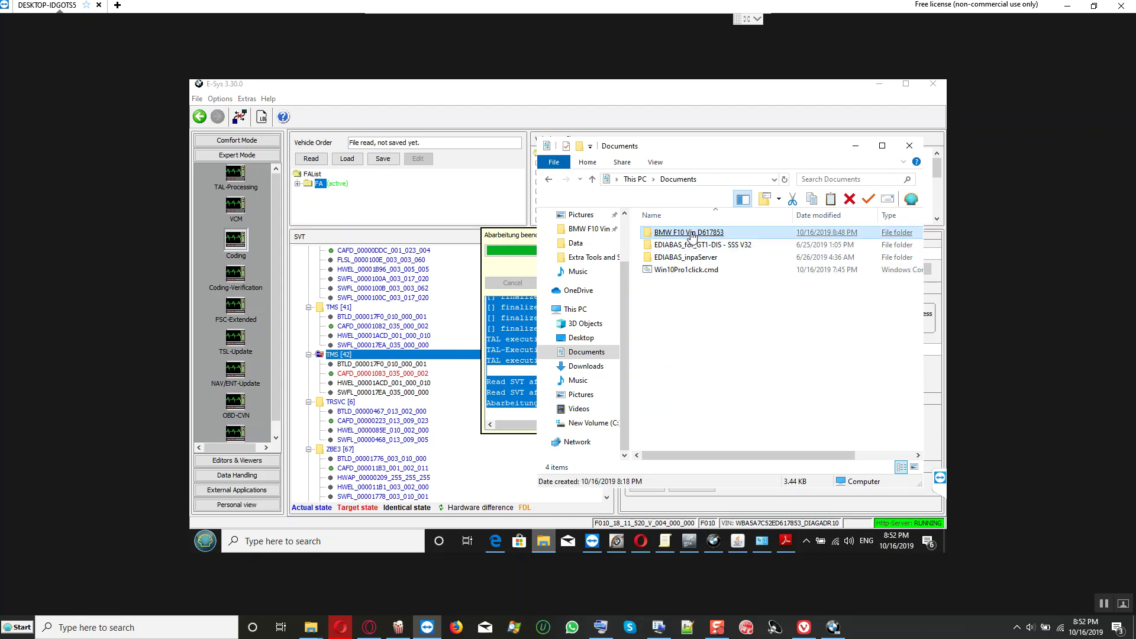
Step: Create the text file 'ESYS CAF inject for TMS3 STMR result succesfully done' and open it in Notepad
right_click(706, 337)
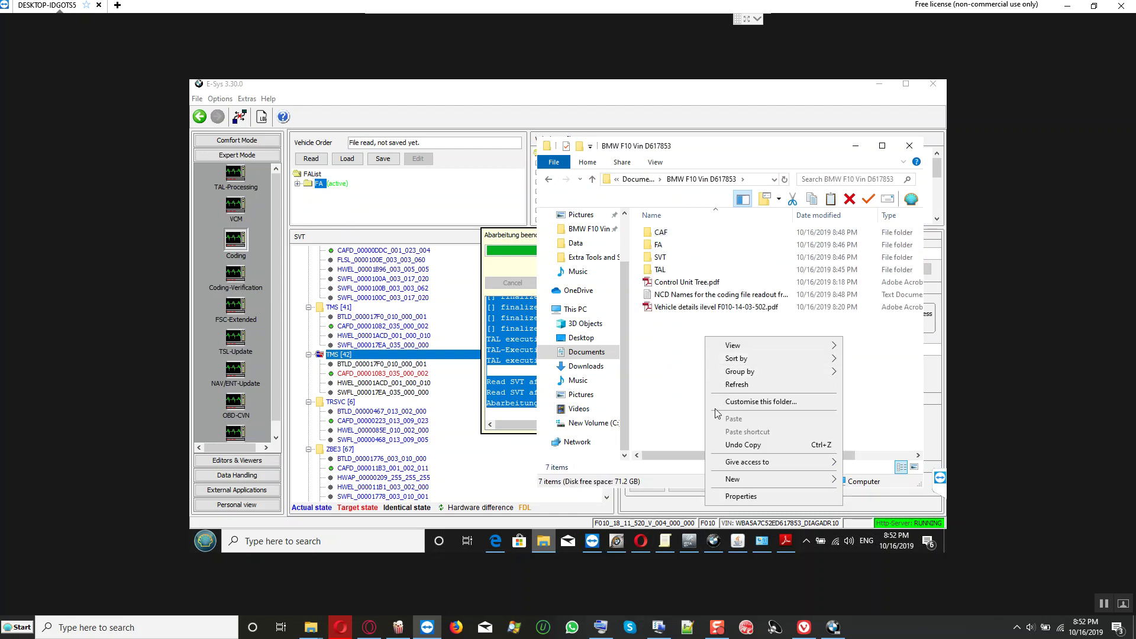
mouse_move(835, 482)
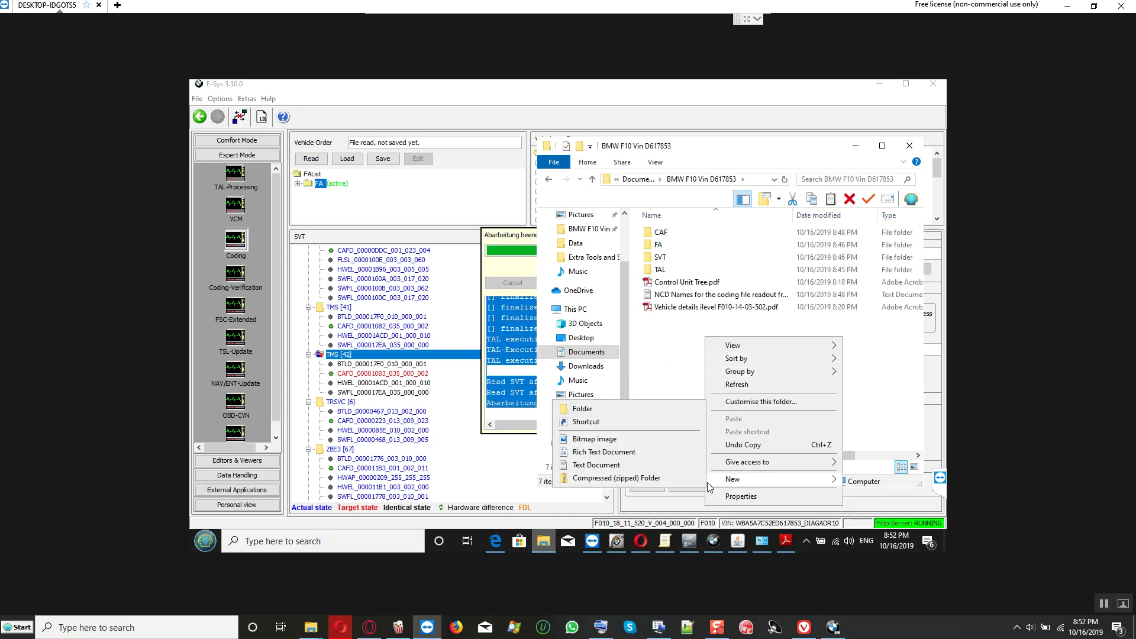
click(621, 468)
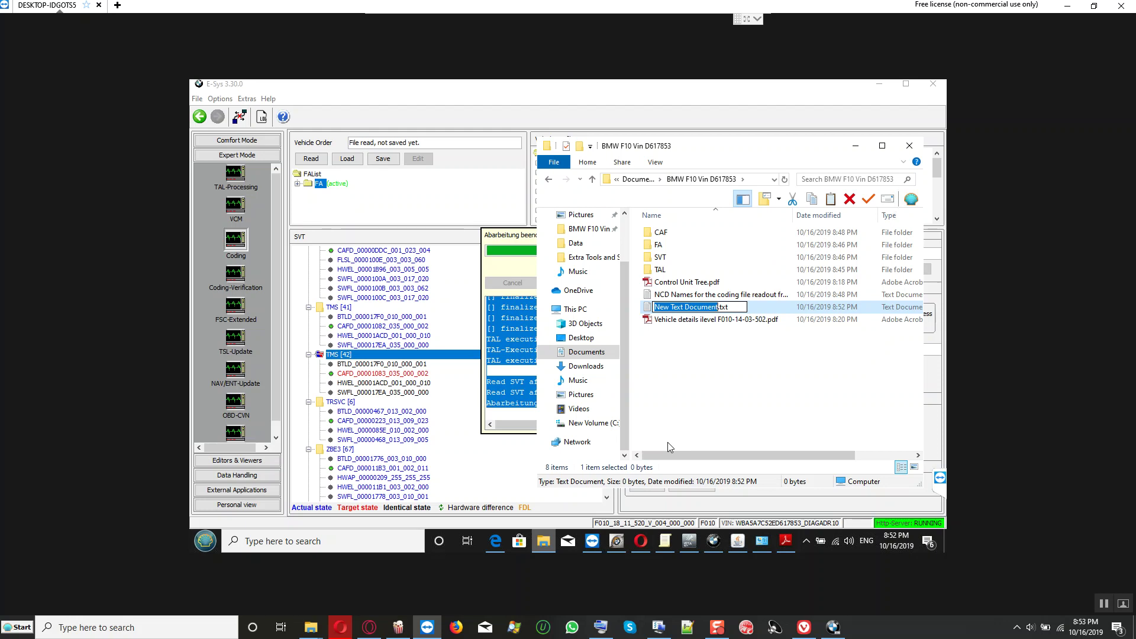
text(ESYS )
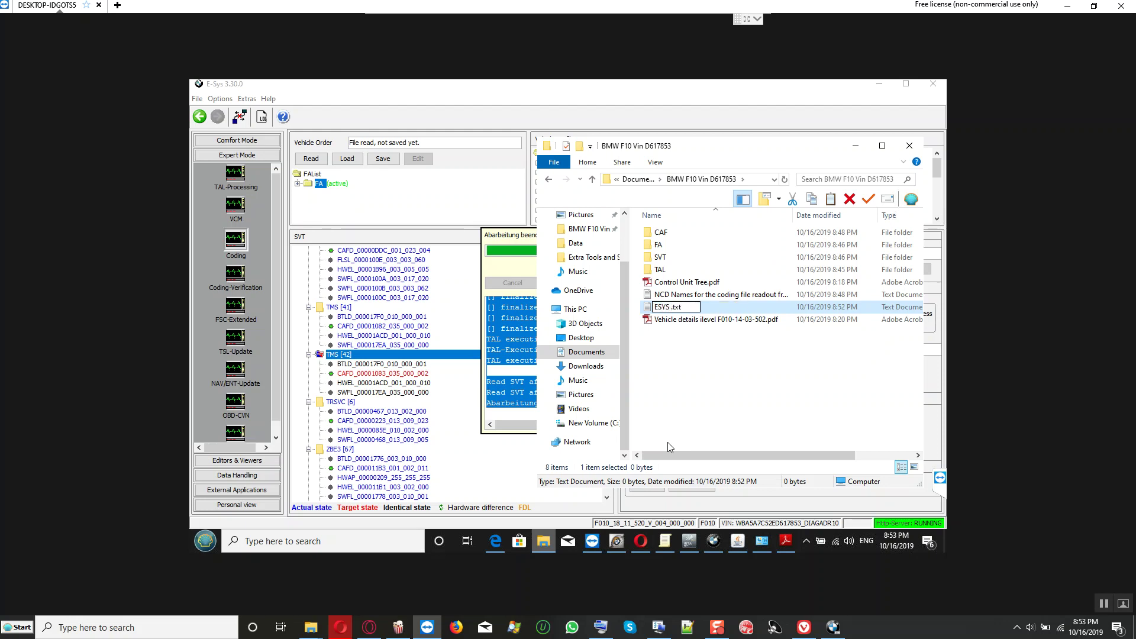
text(CAF inject for TMS)
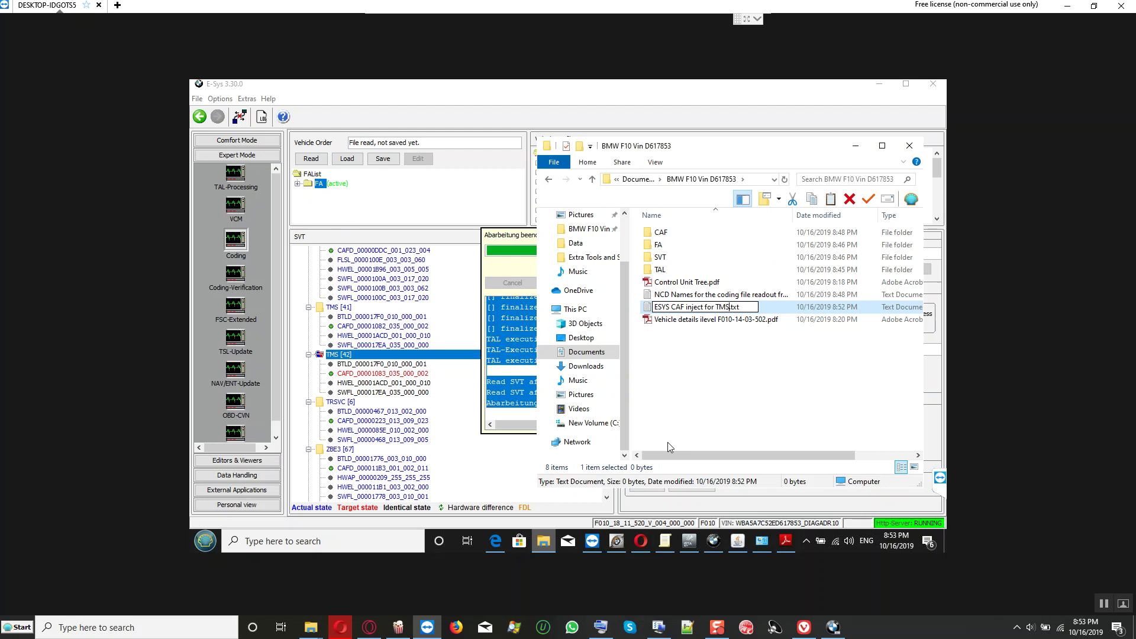
text(3 STMR result s)
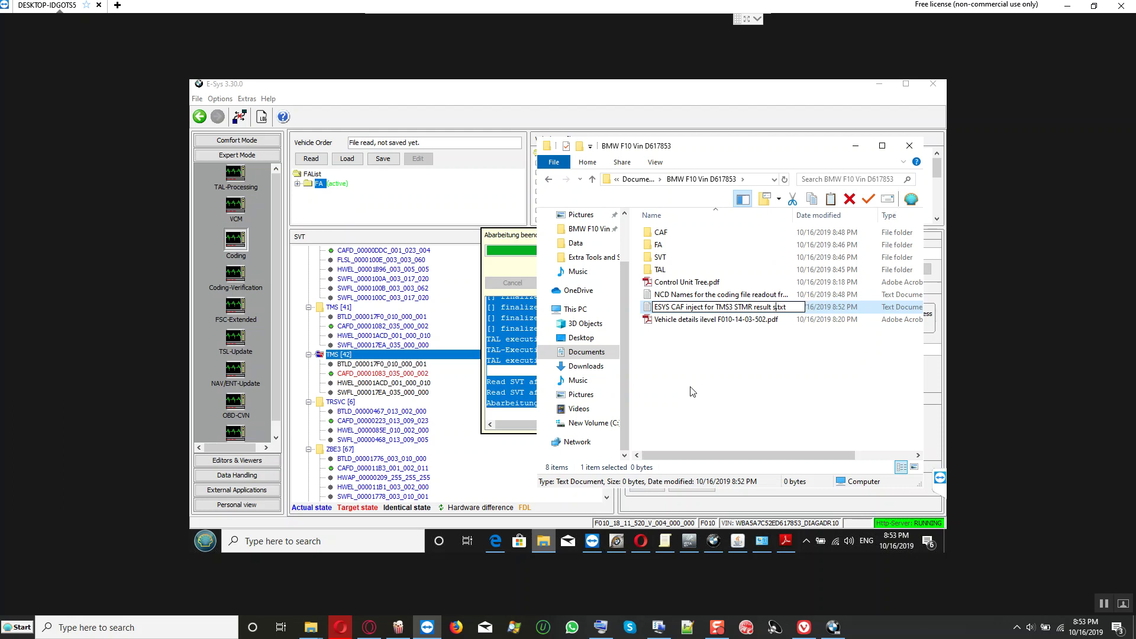
text(uccesfully done)
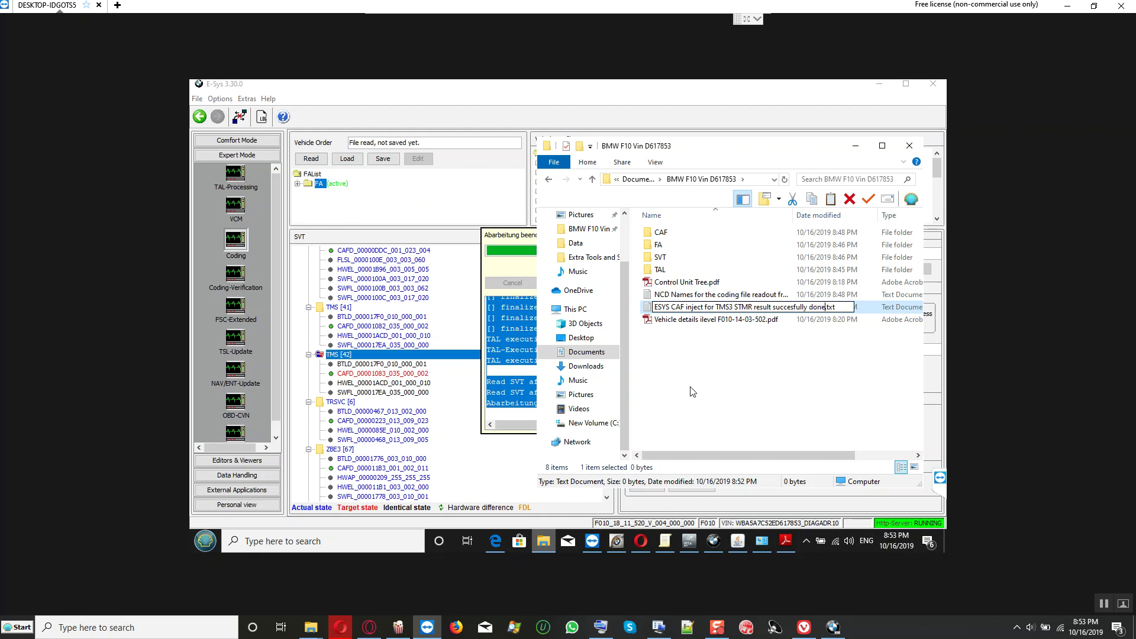
key(Return)
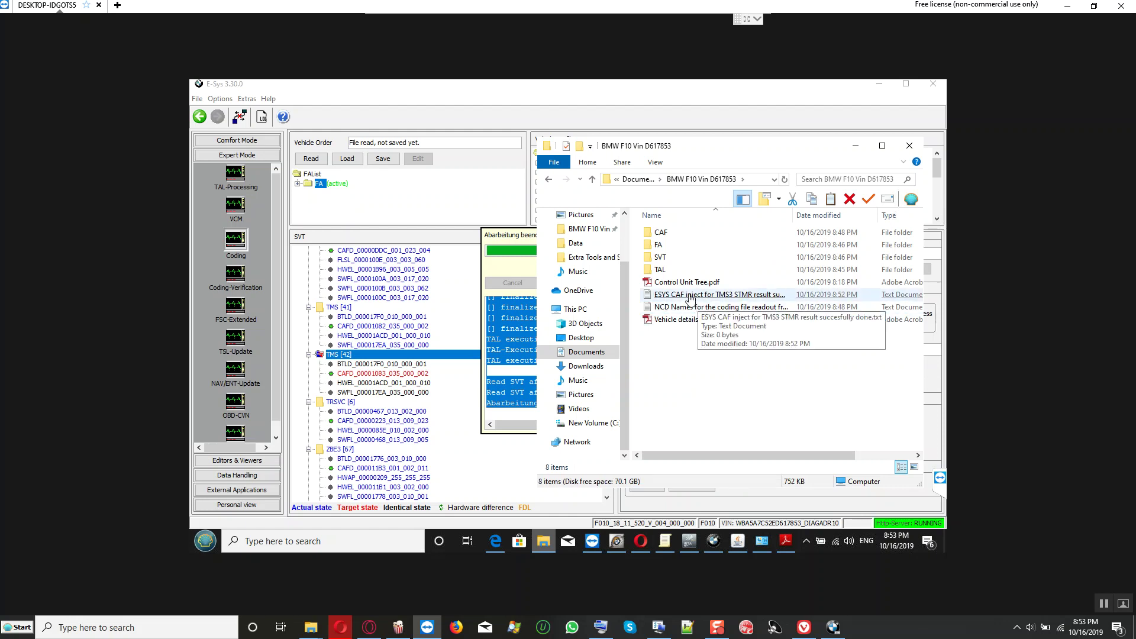
double_click(699, 298)
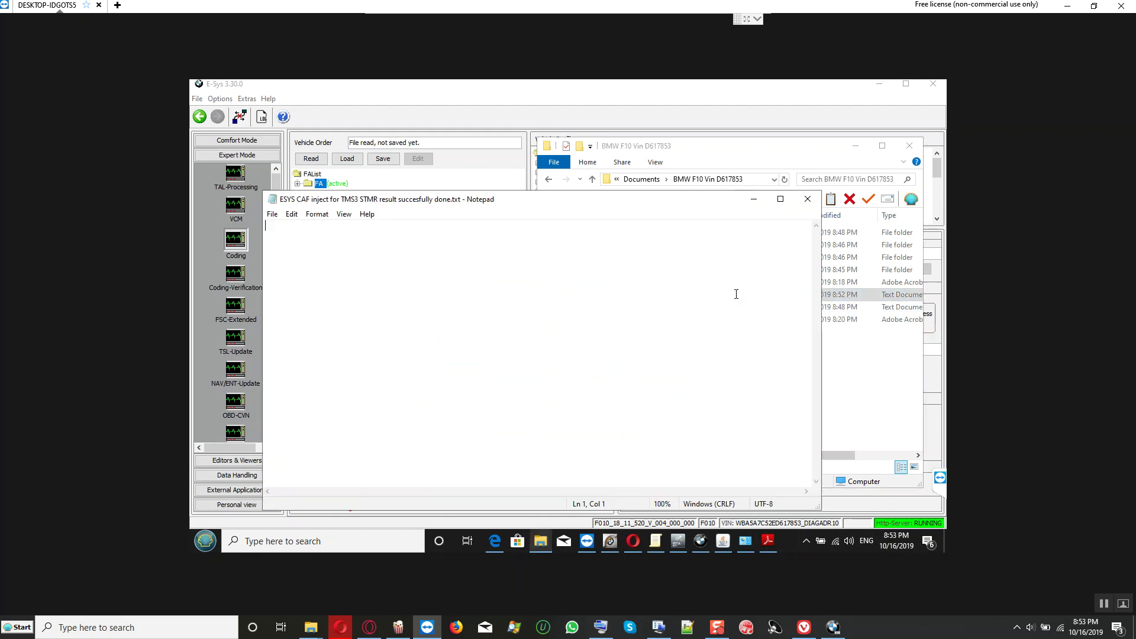
Step: Paste the TAL execution log into the text file, save it and close Notepad
right_click(472, 252)
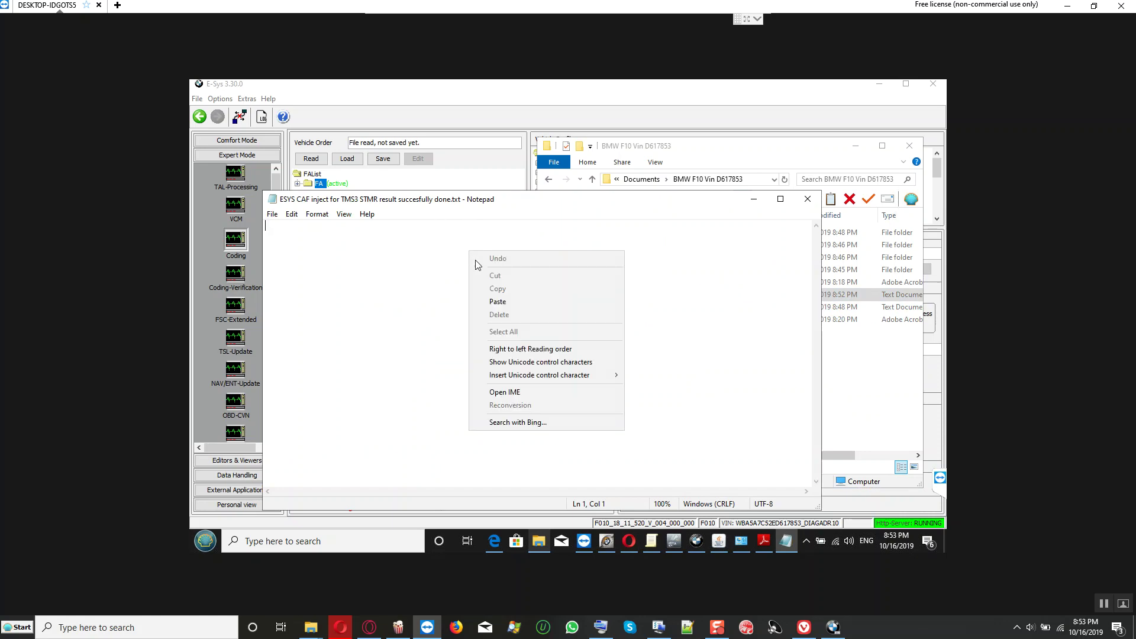
click(500, 308)
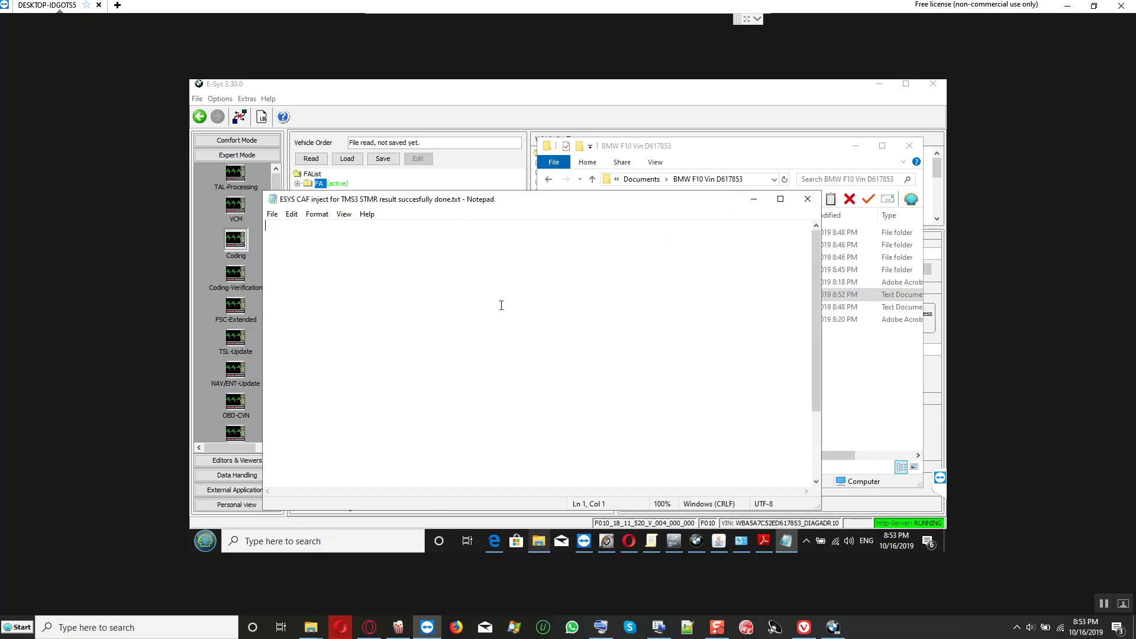
click(273, 215)
click(292, 268)
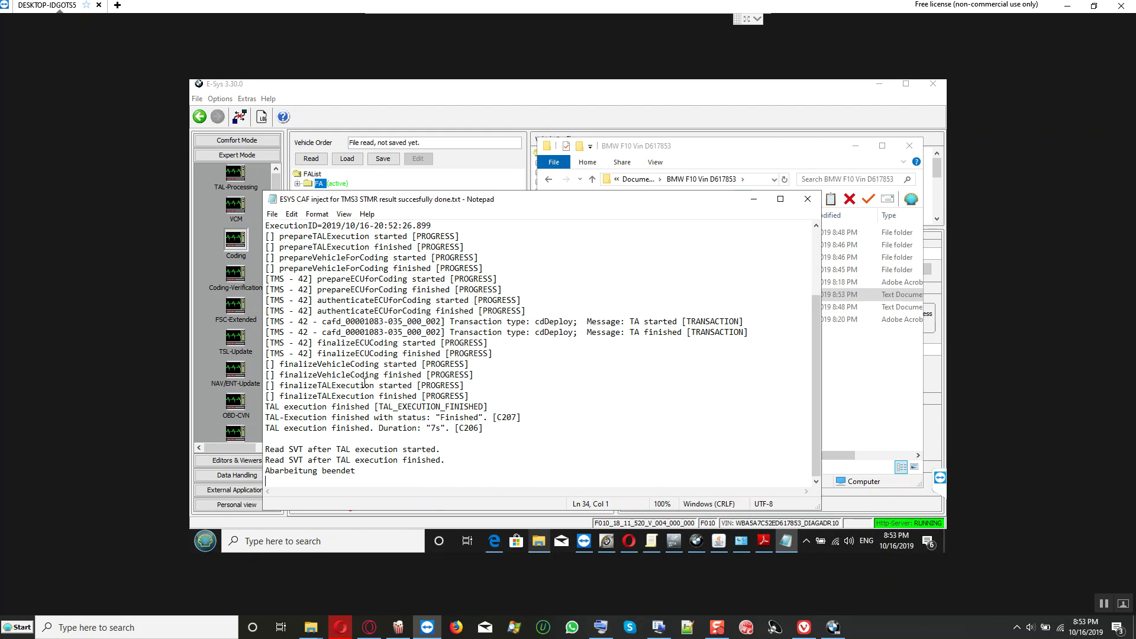
scroll(368, 383, up, 3)
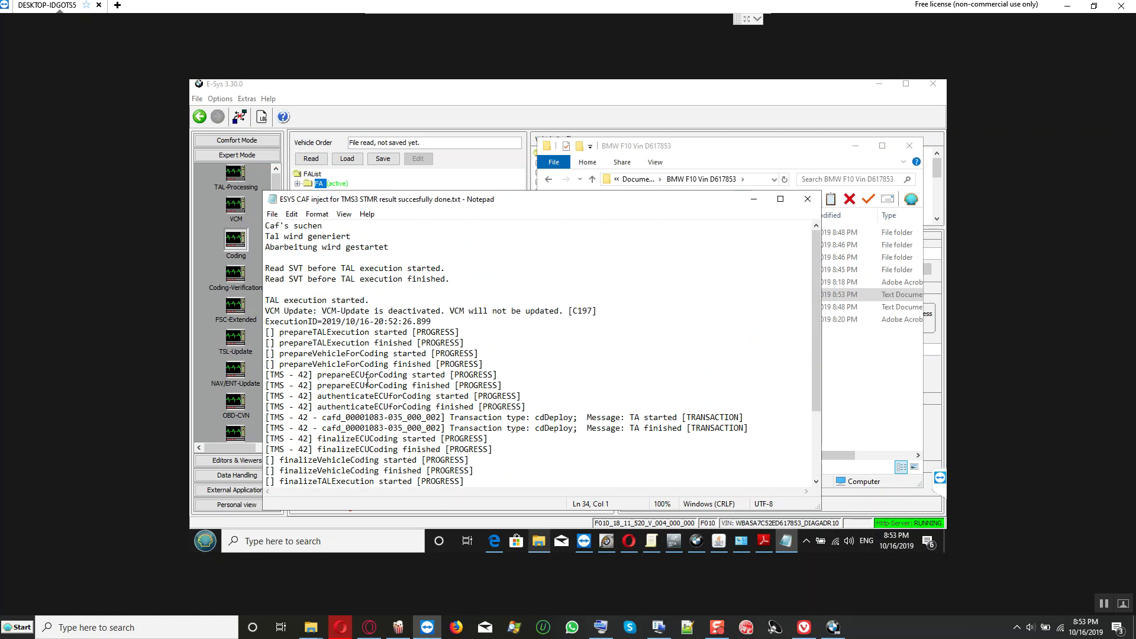
scroll(368, 383, down, 2)
click(806, 206)
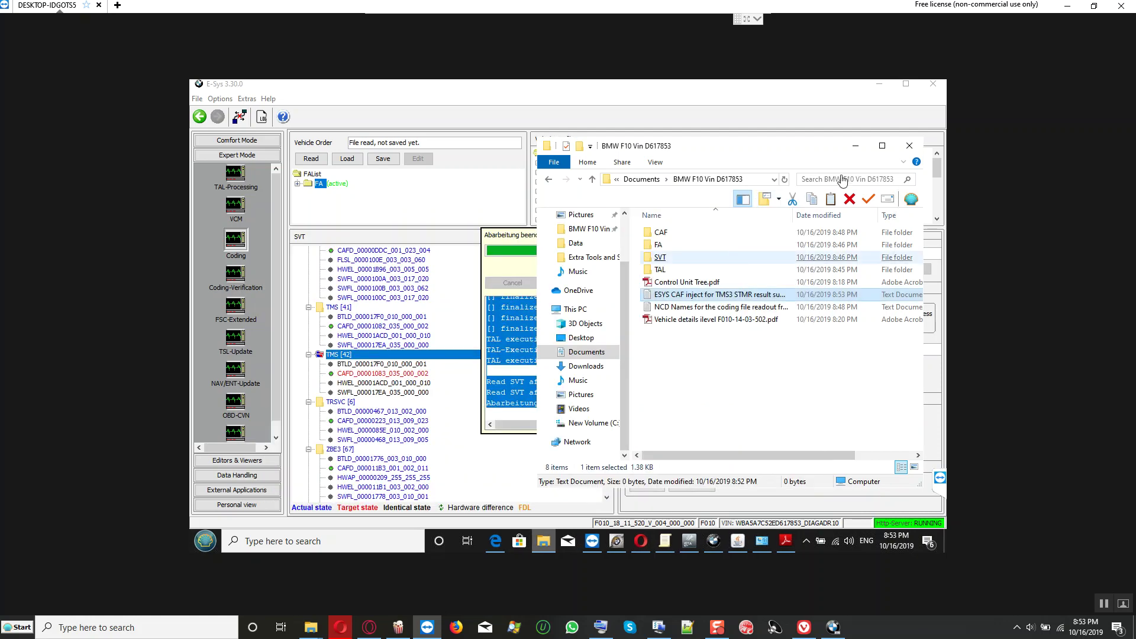
click(856, 145)
click(768, 309)
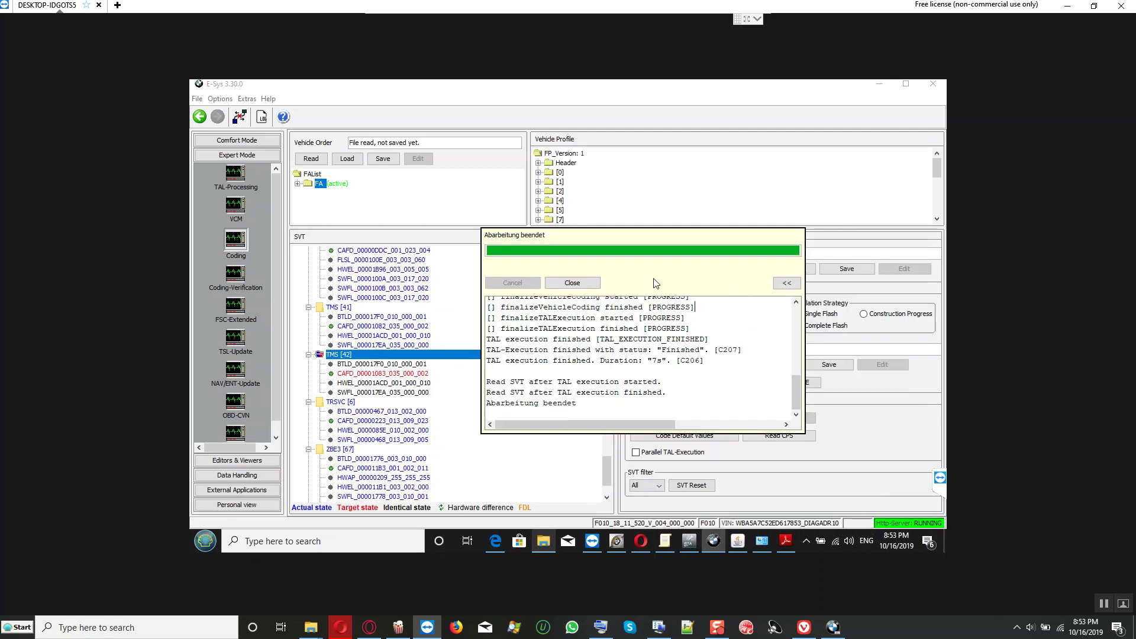
click(584, 283)
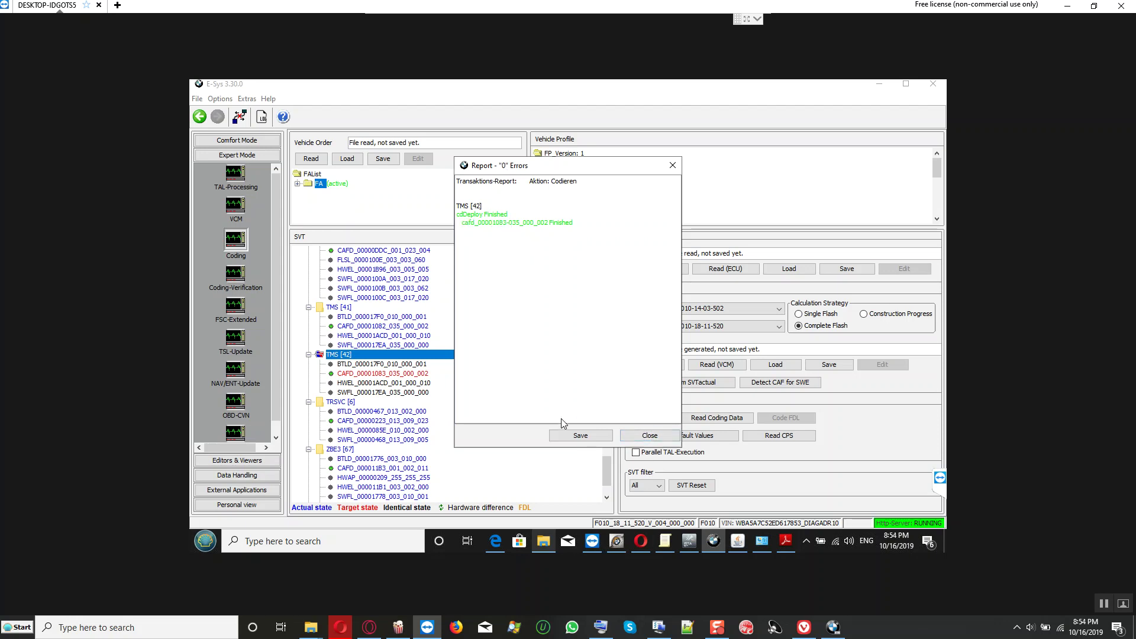
click(577, 436)
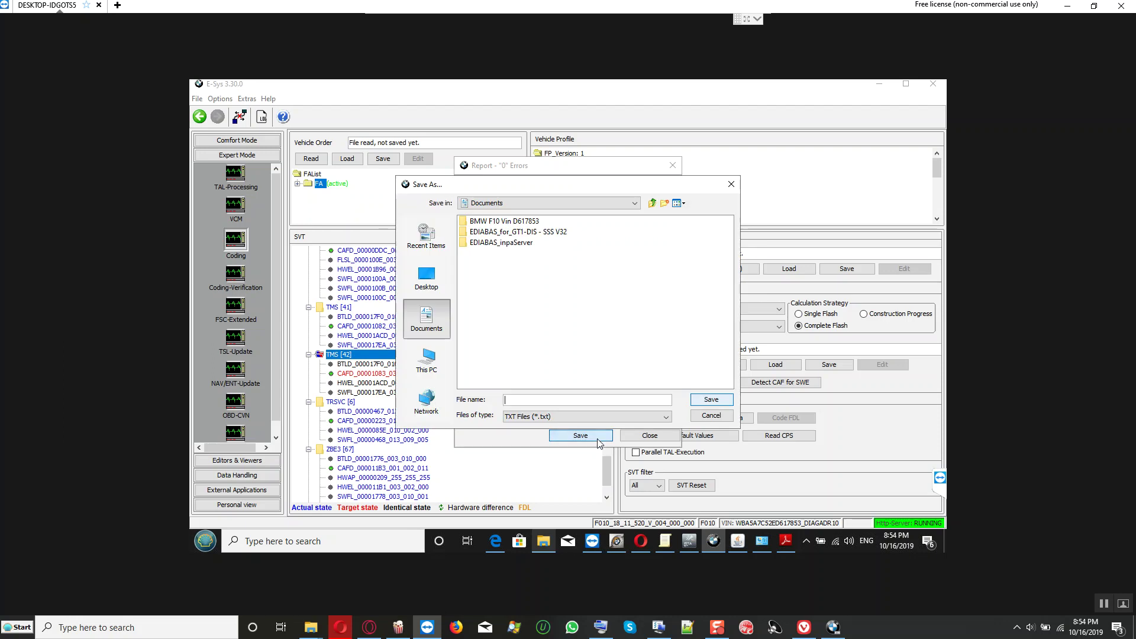
click(529, 222)
double_click(528, 221)
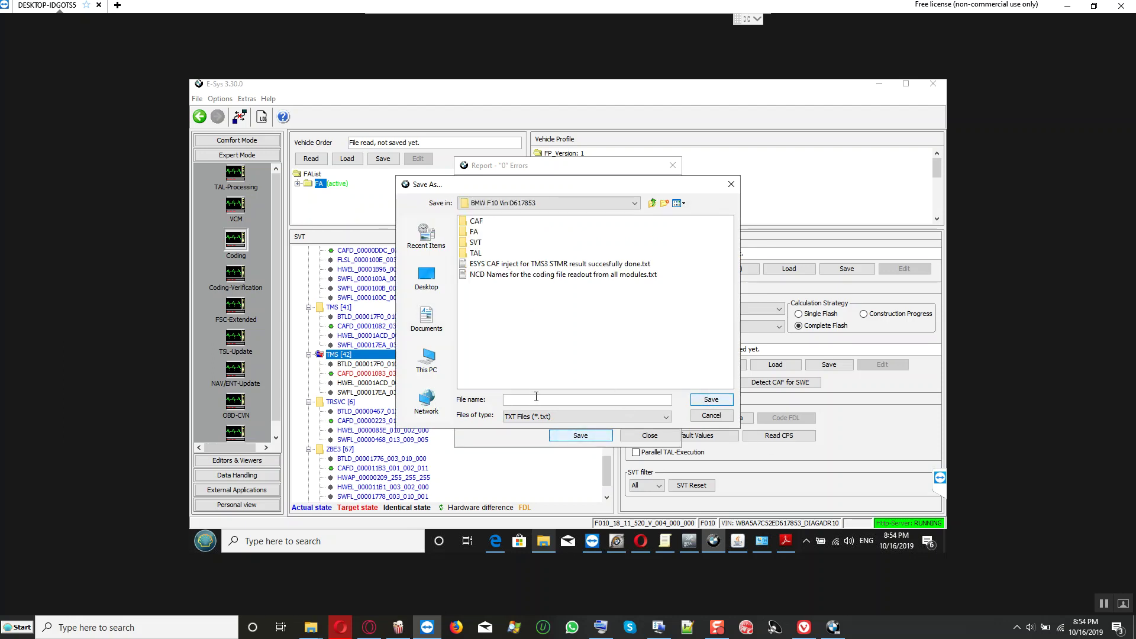
text(TMS CAFD-deploy ok zero errors)
key(Return)
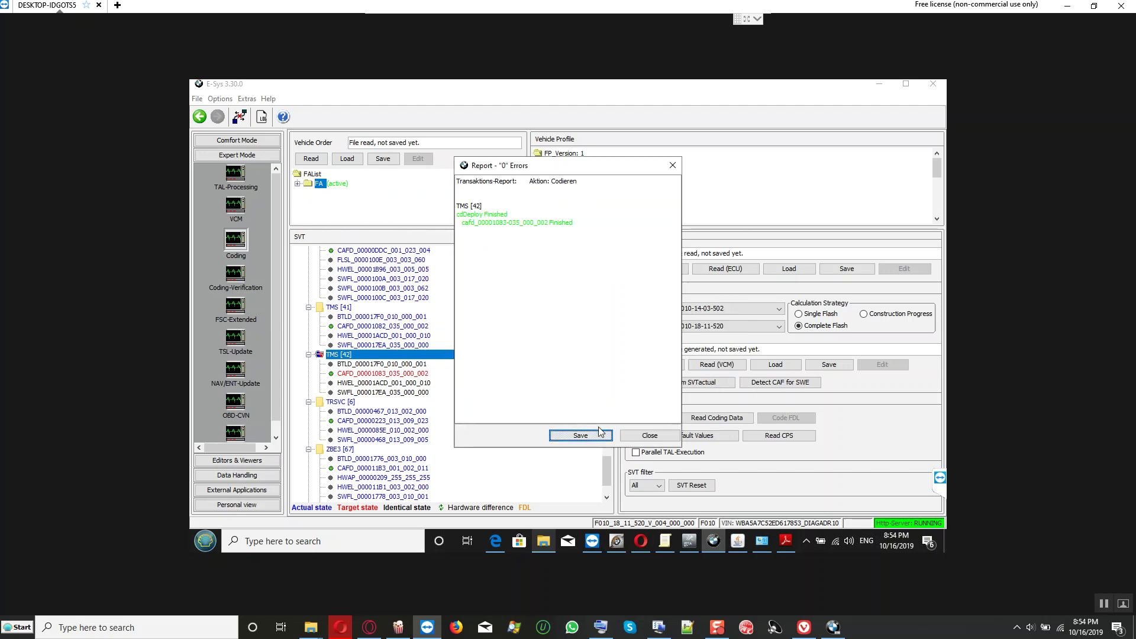
click(627, 437)
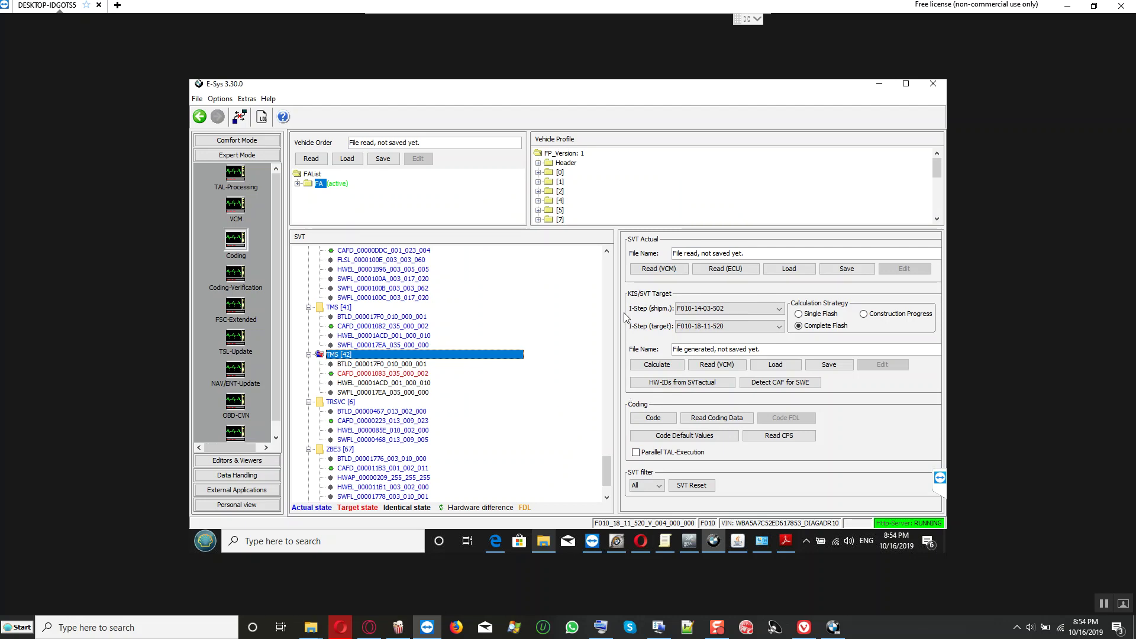
Step: Read the actual SVT via VCM and select TMS [42]'s CAFD_00001083_035_000_002 entry
click(645, 273)
click(344, 356)
click(368, 374)
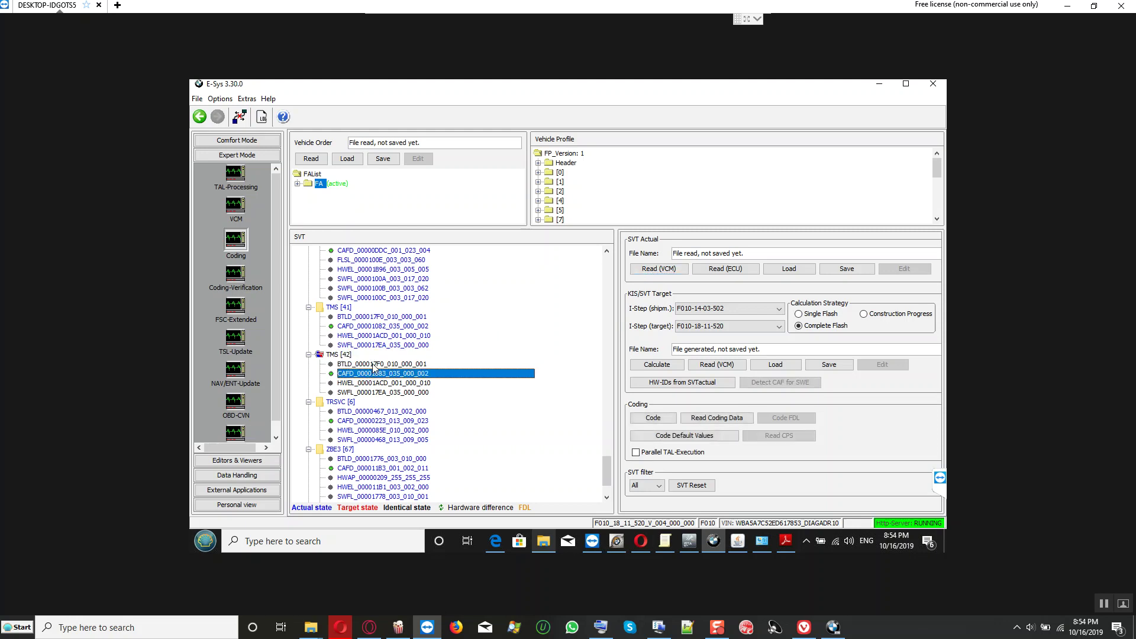
right_click(379, 375)
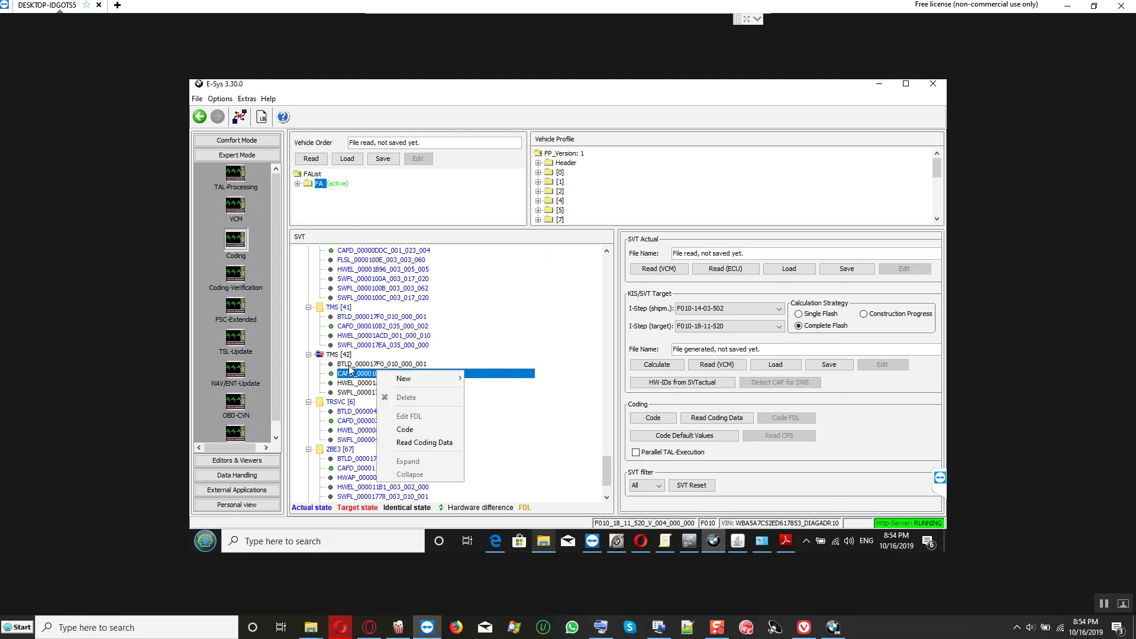
key(Escape)
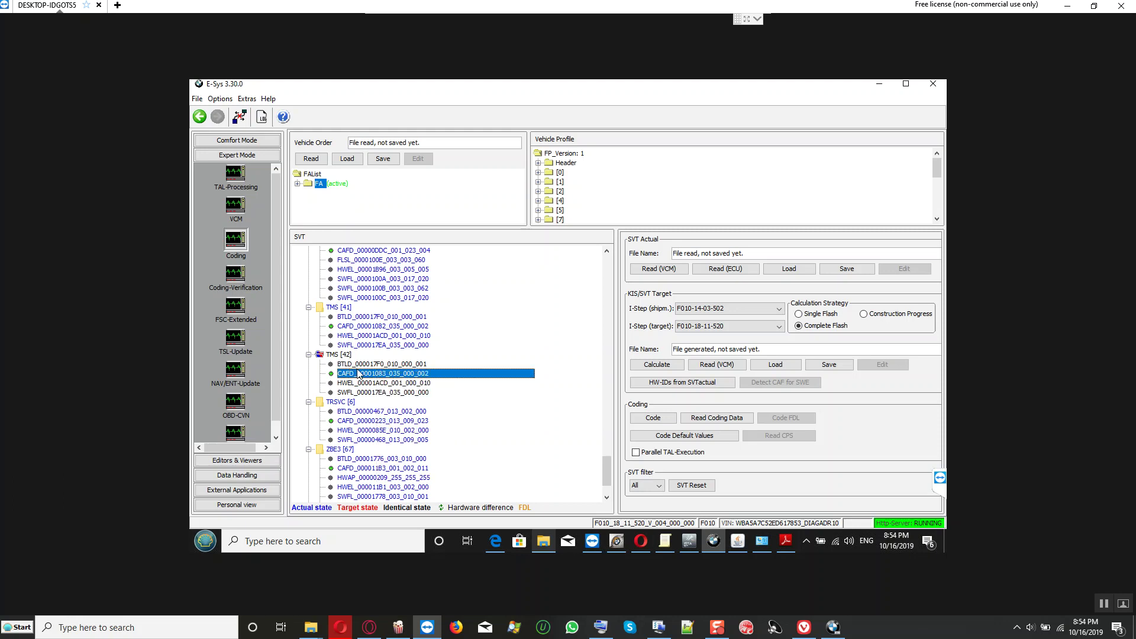
Step: Read Coding Data for TMS [42], producing CAFD_00001083_035_000_002.ncd with zero errors, and close the report
right_click(364, 377)
right_click(349, 358)
right_click(345, 357)
right_click(345, 356)
right_click(345, 356)
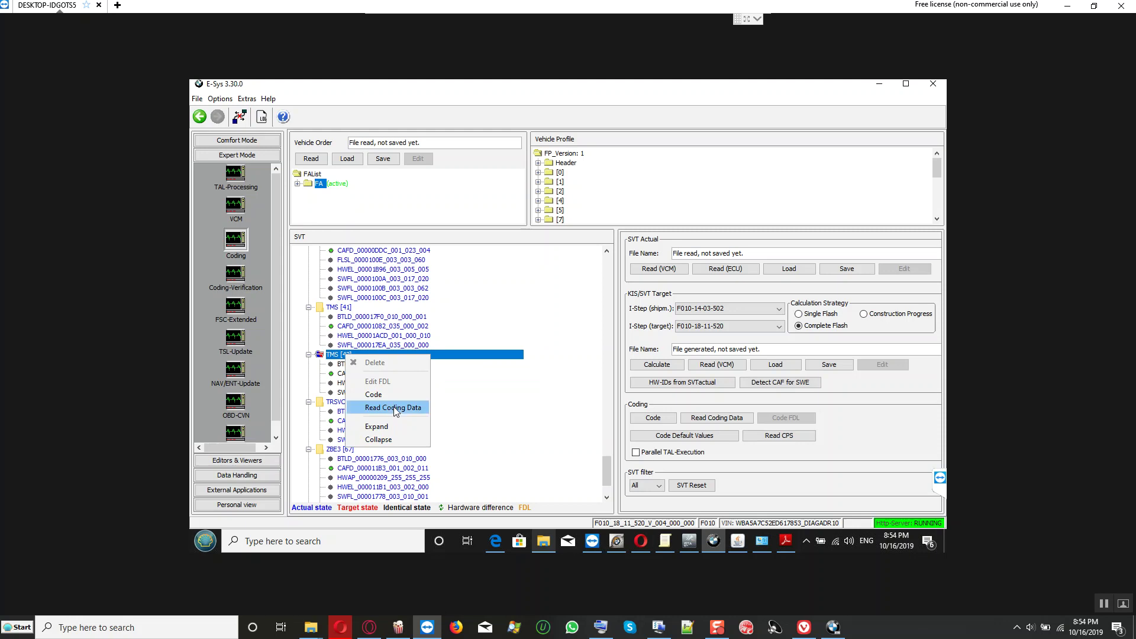
click(394, 411)
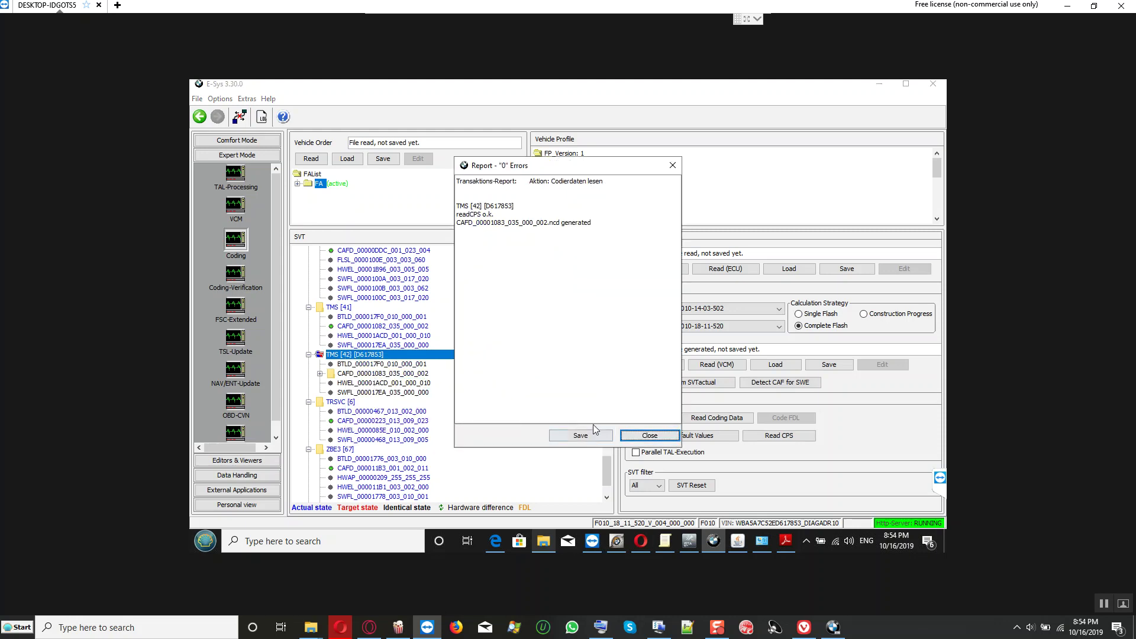
click(649, 435)
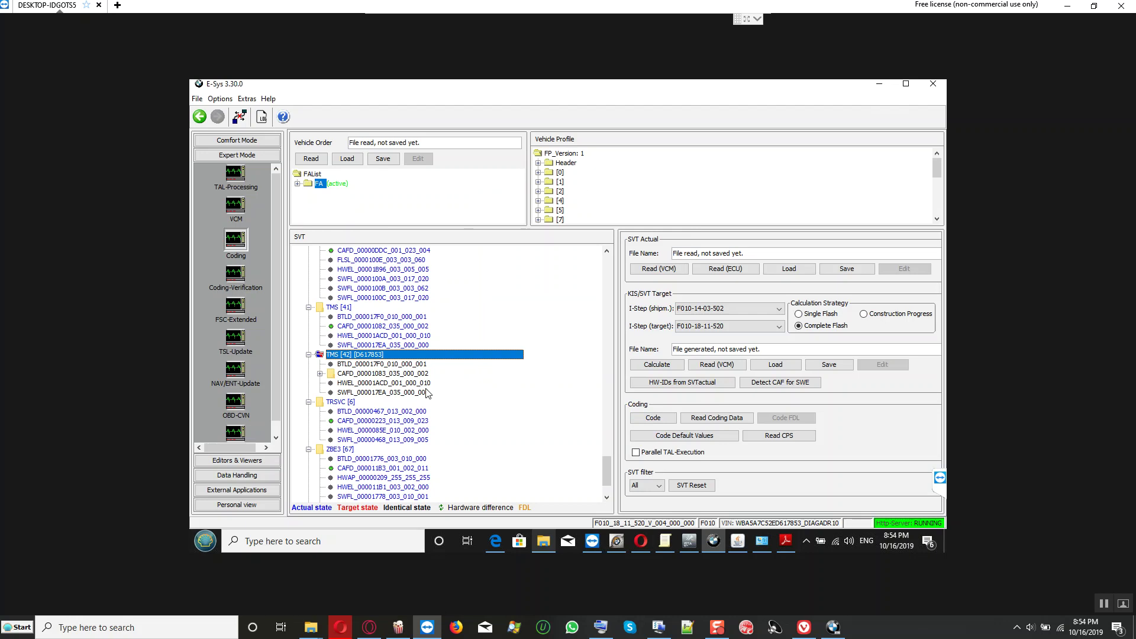
click(376, 375)
right_click(378, 375)
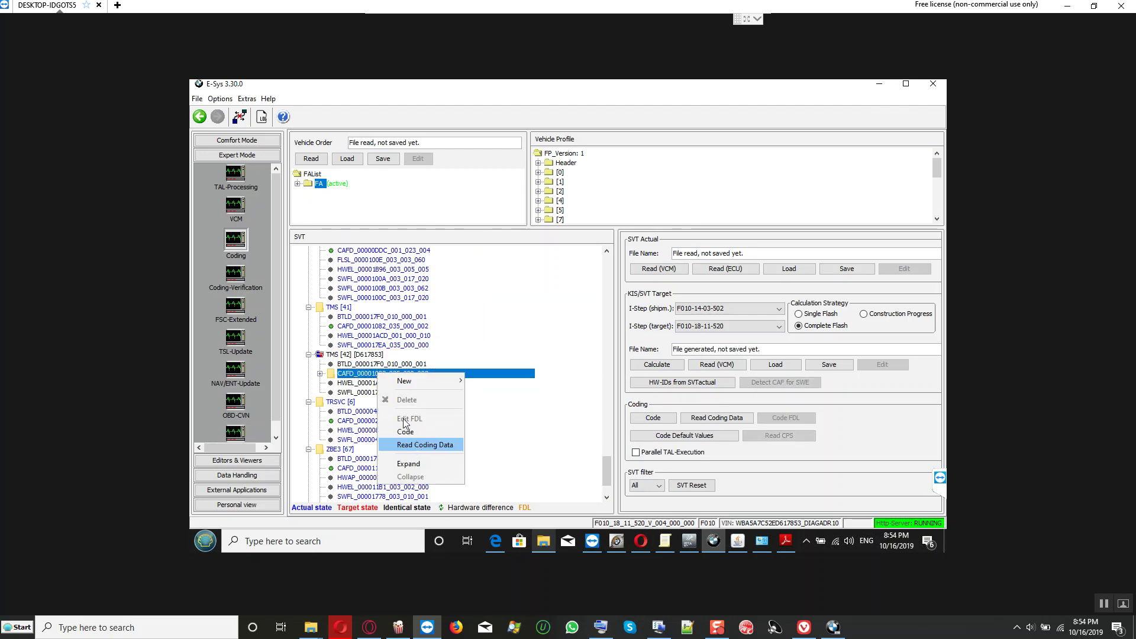
Step: Expand CAFD_00001083 under TMS [42] and choose Edit FDL on its child entry
click(321, 378)
click(320, 374)
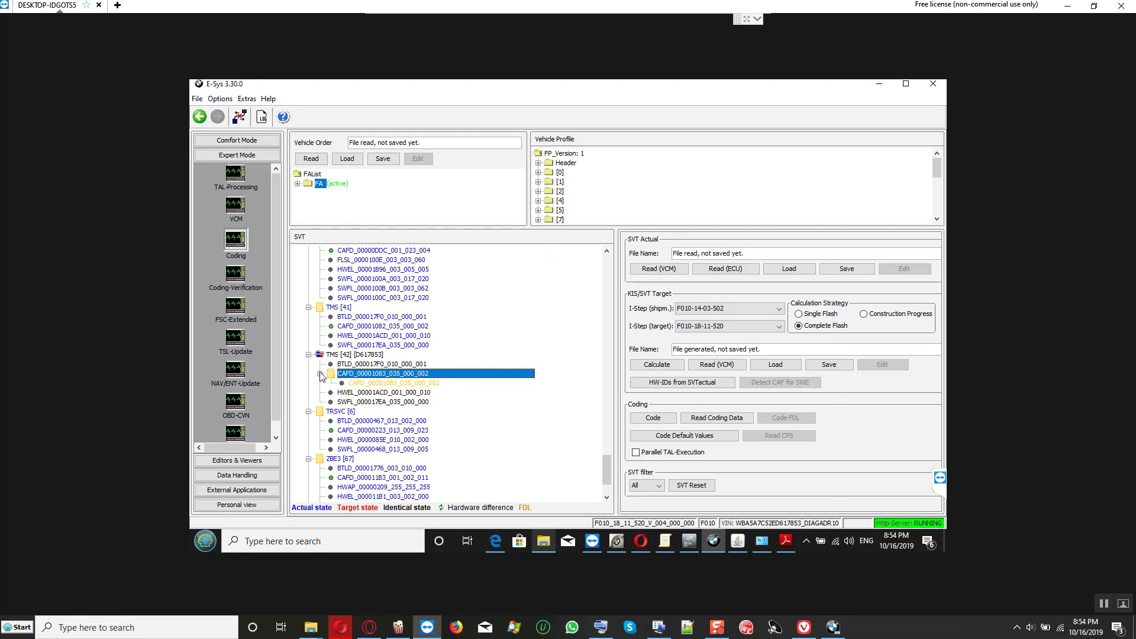
click(368, 386)
right_click(367, 384)
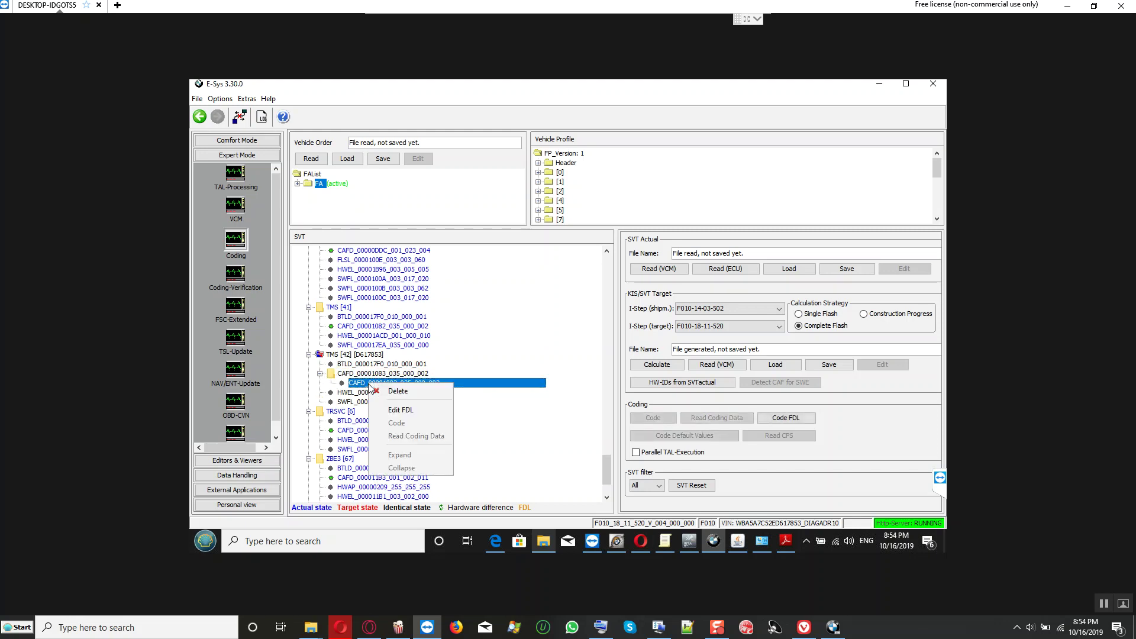
click(399, 413)
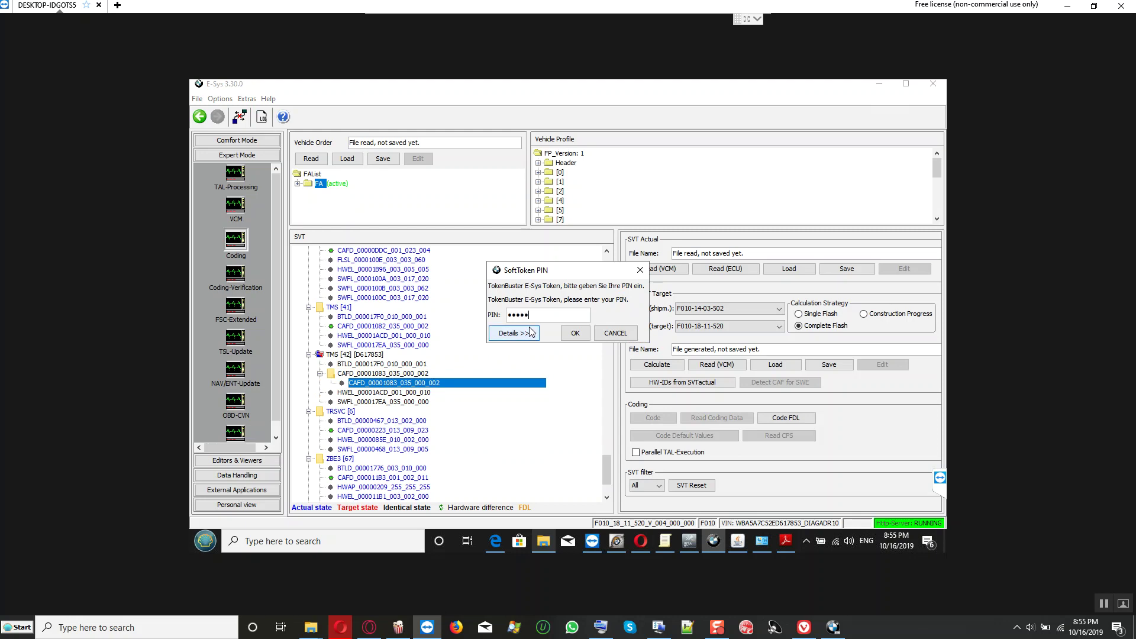
Step: Submit the SoftToken PIN and dismiss the C:\Data\EST_TO-1.EST [C157] error
click(575, 333)
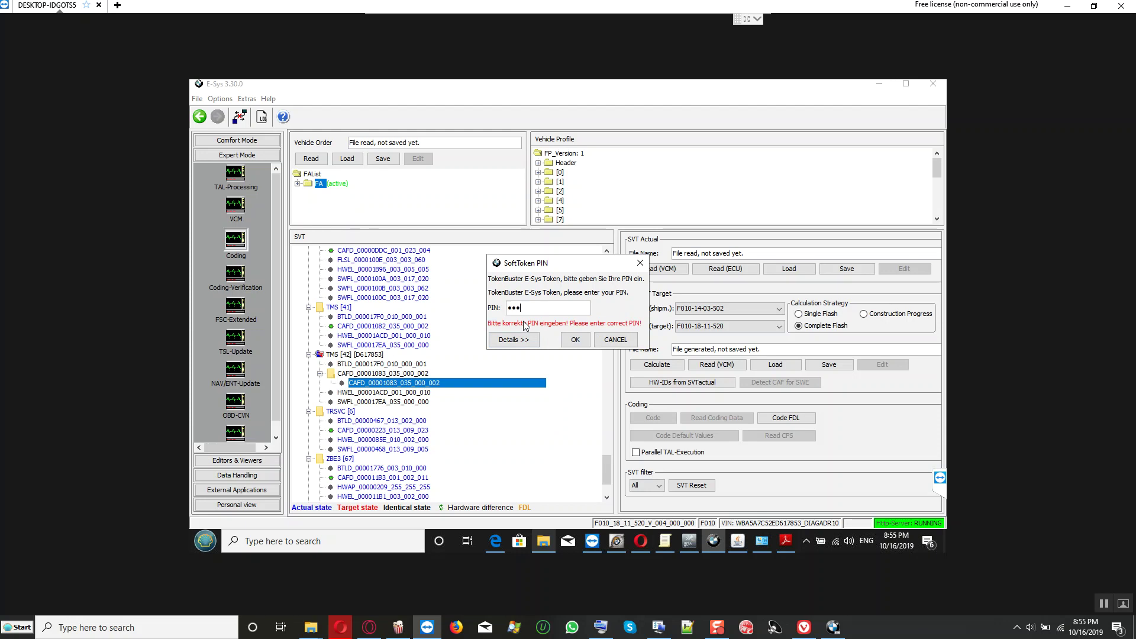
click(569, 340)
click(574, 341)
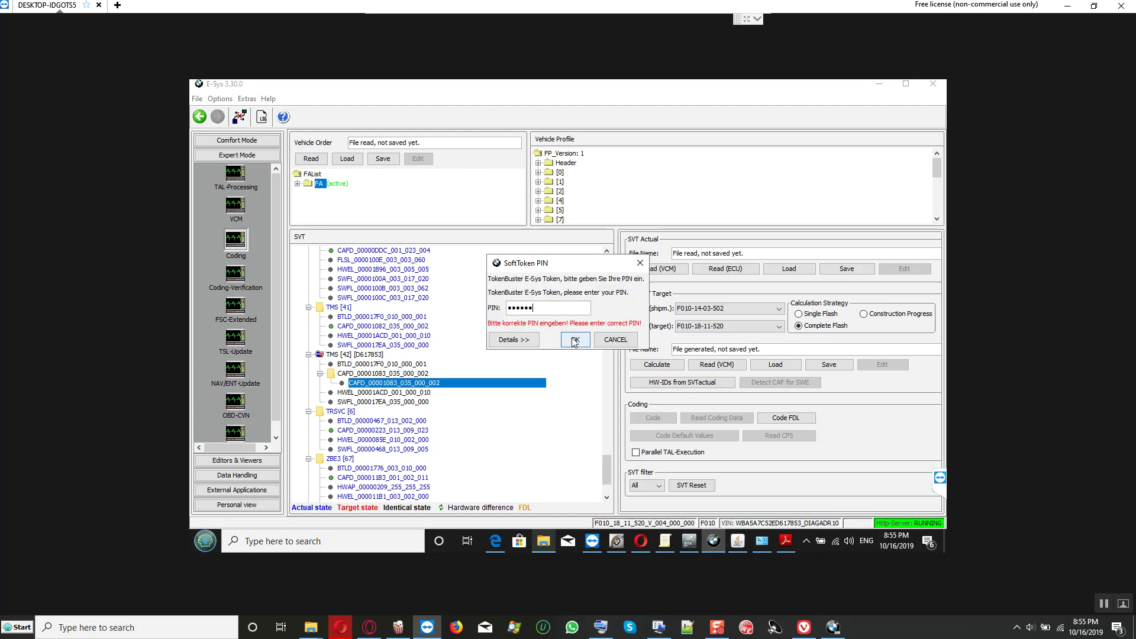
click(569, 342)
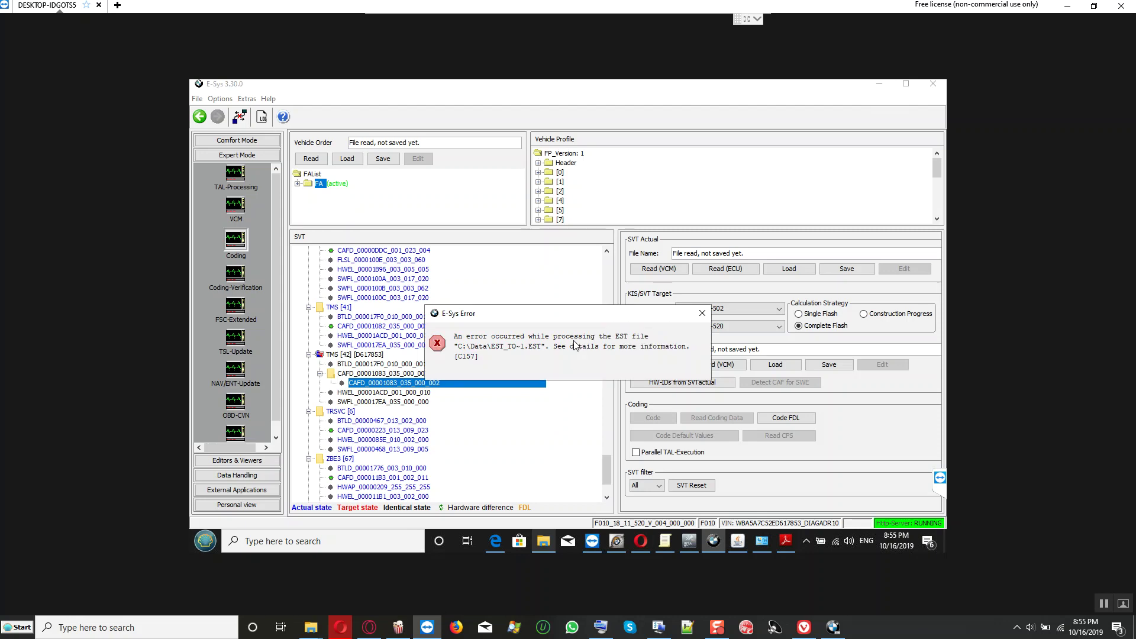
click(702, 313)
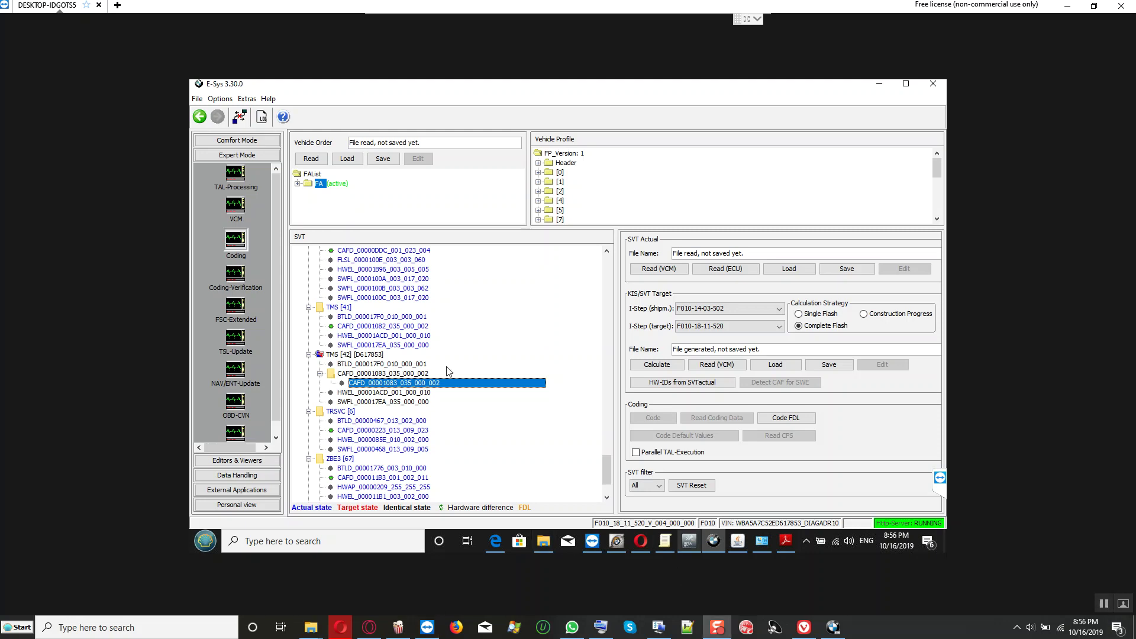
Step: Load the VIN-named TAL.xml from C:\Data\TAL into TAL-Processing
click(236, 173)
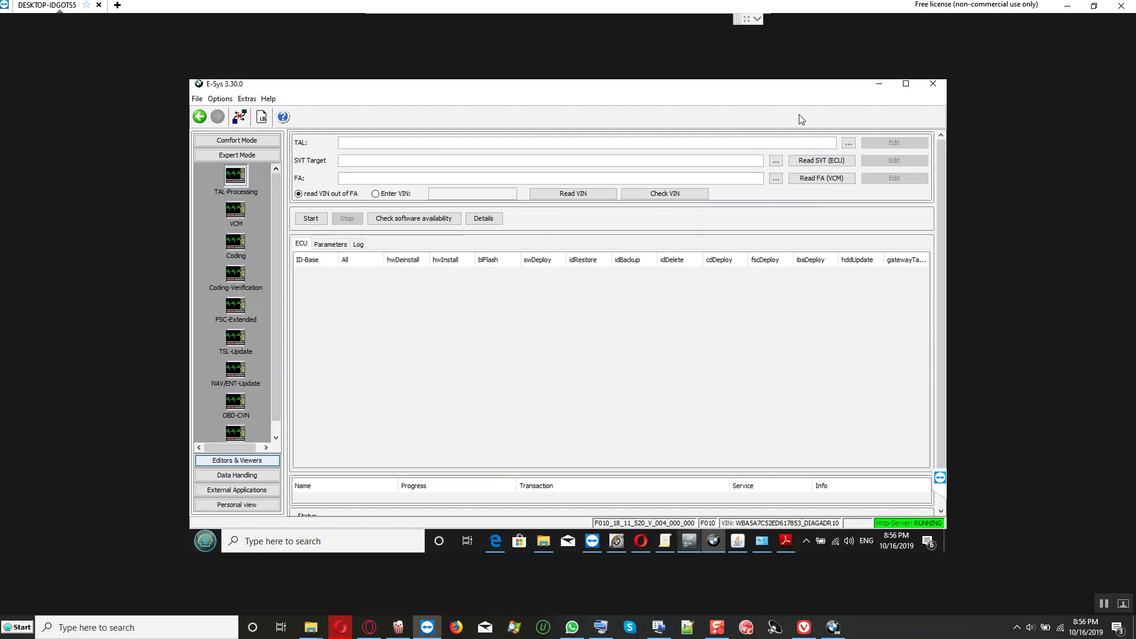
click(849, 143)
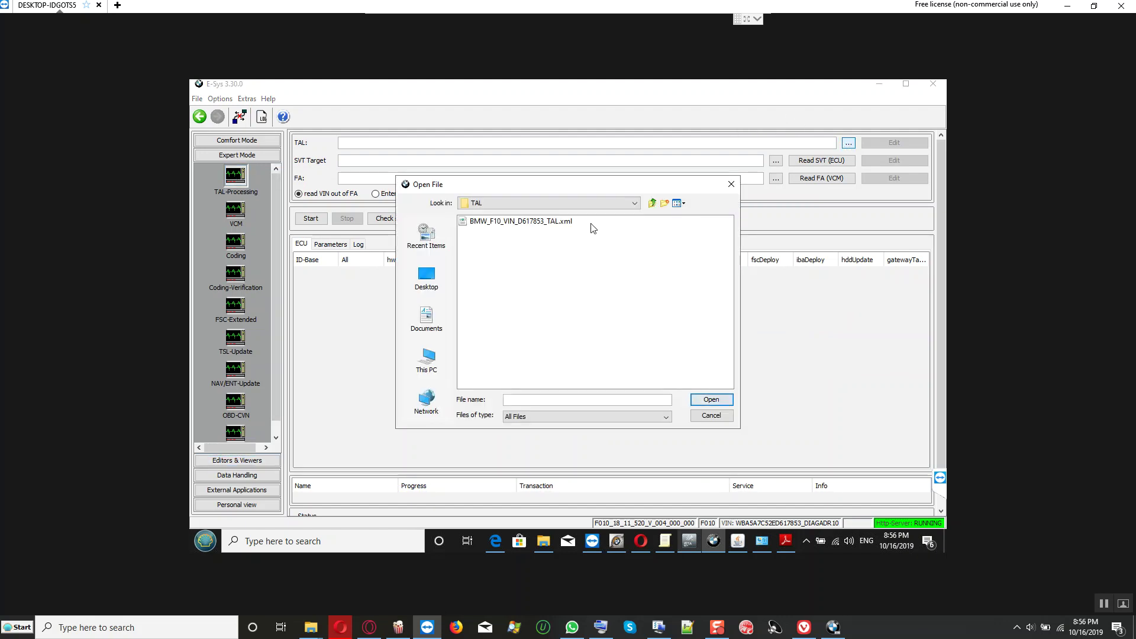
click(562, 222)
click(711, 399)
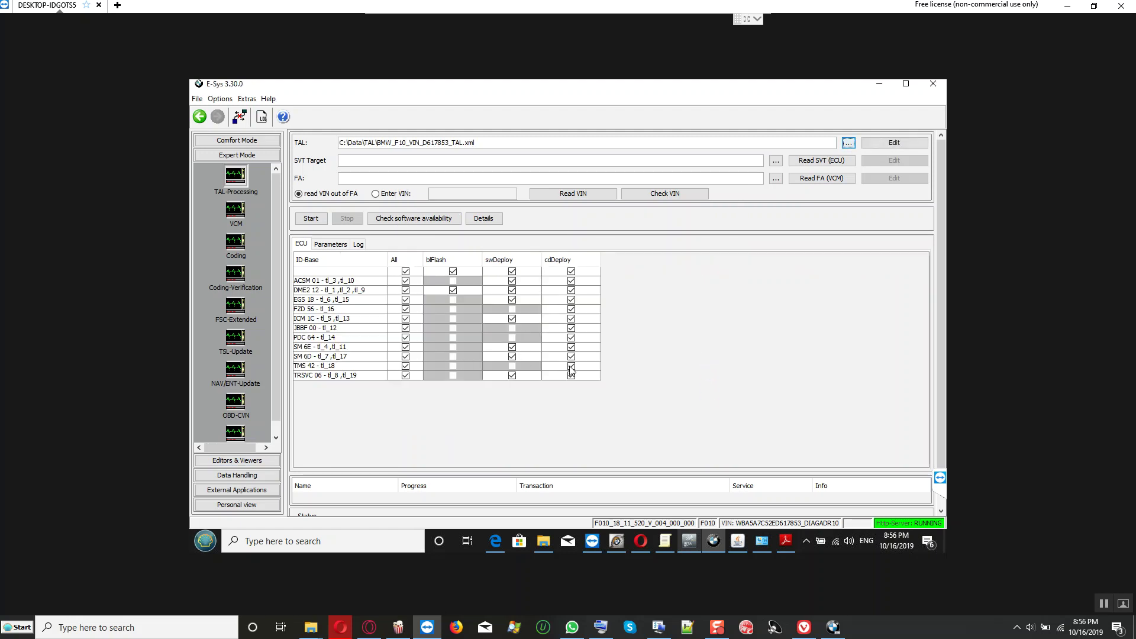
Step: Select the TMS 42 row and browse for the SVT target file
click(313, 367)
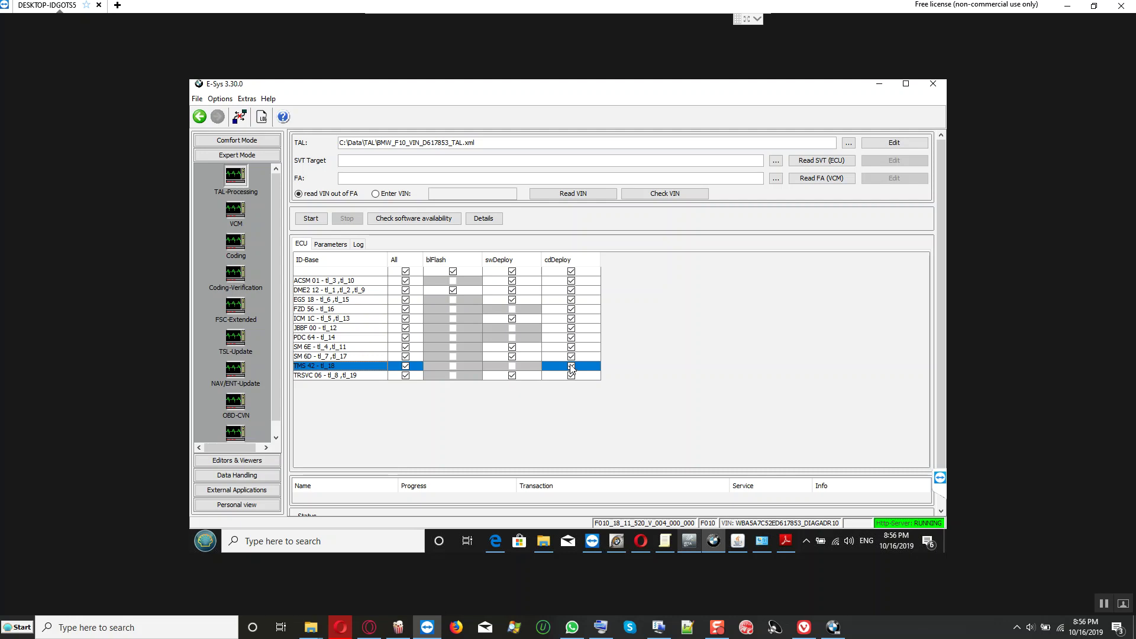
click(779, 161)
Step: Load SVT_Soll.xml as target, read the FA from VCM, and tick only TMS 42's actions
click(536, 232)
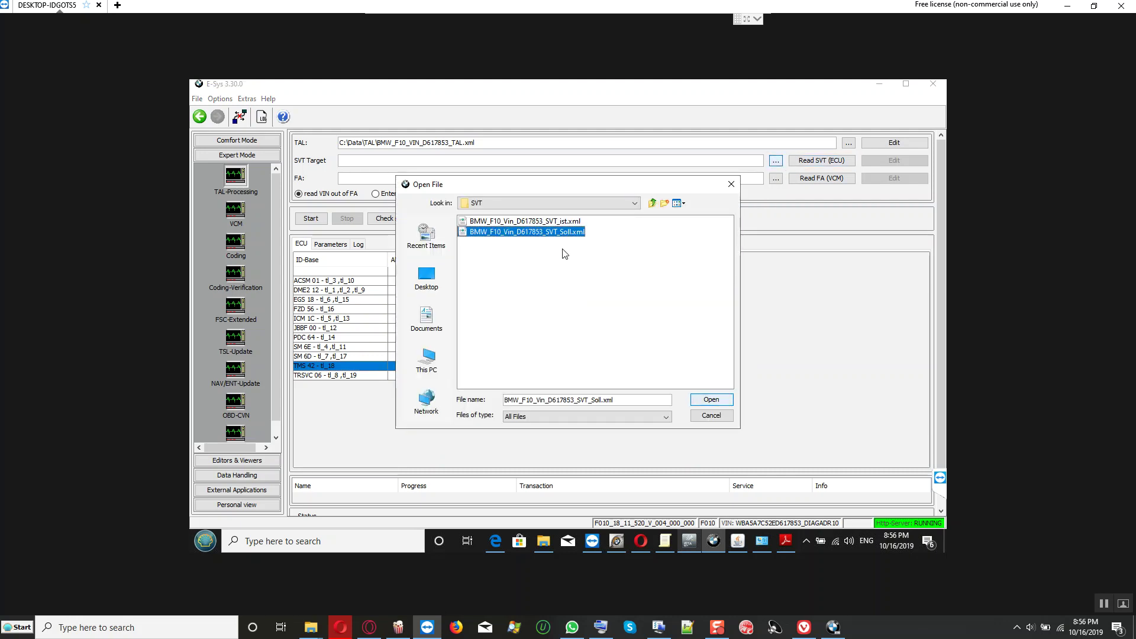
click(710, 400)
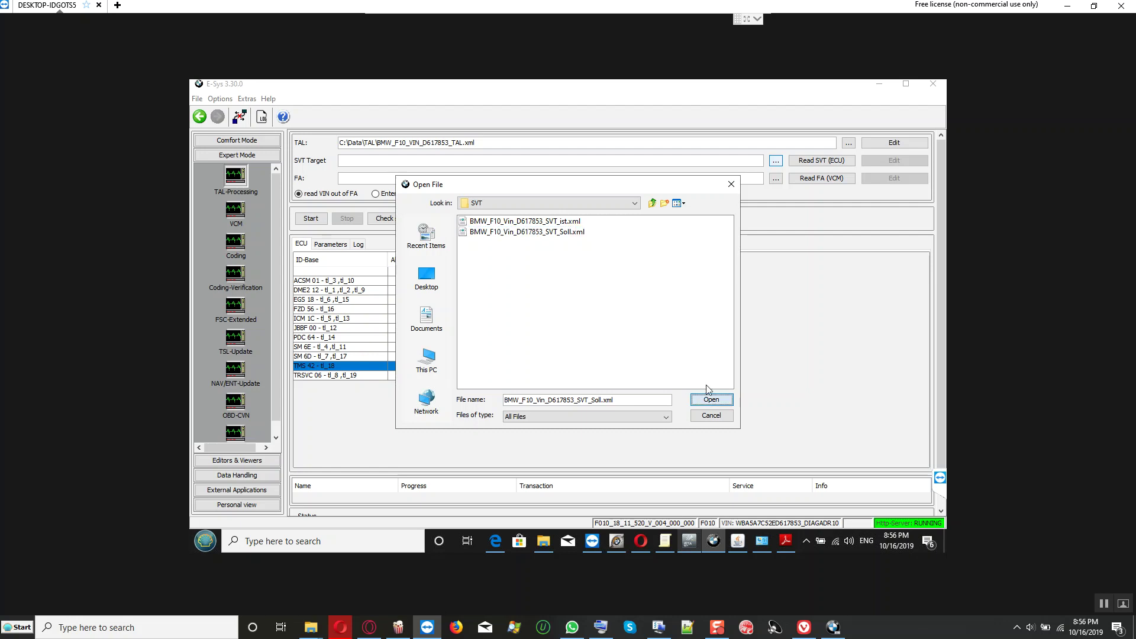
click(812, 179)
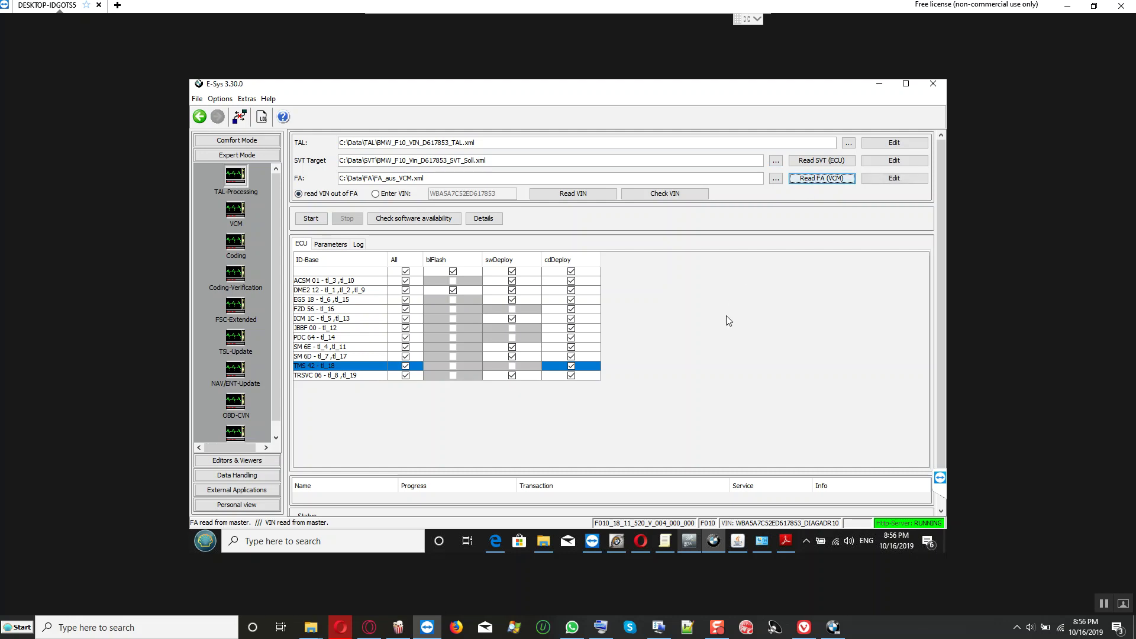
click(405, 271)
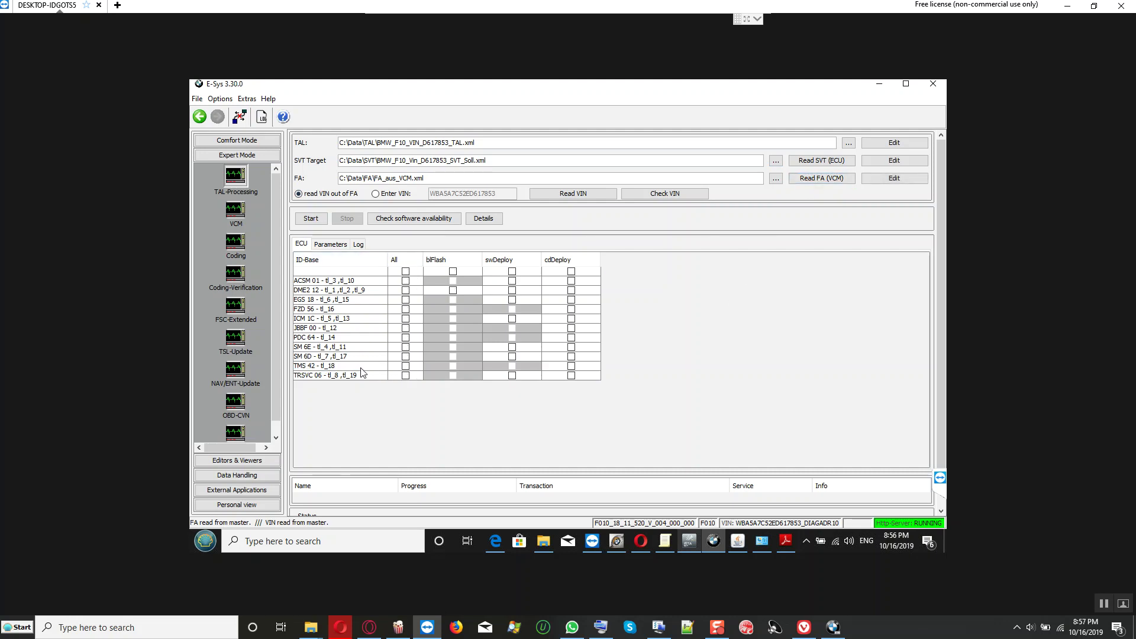
click(405, 366)
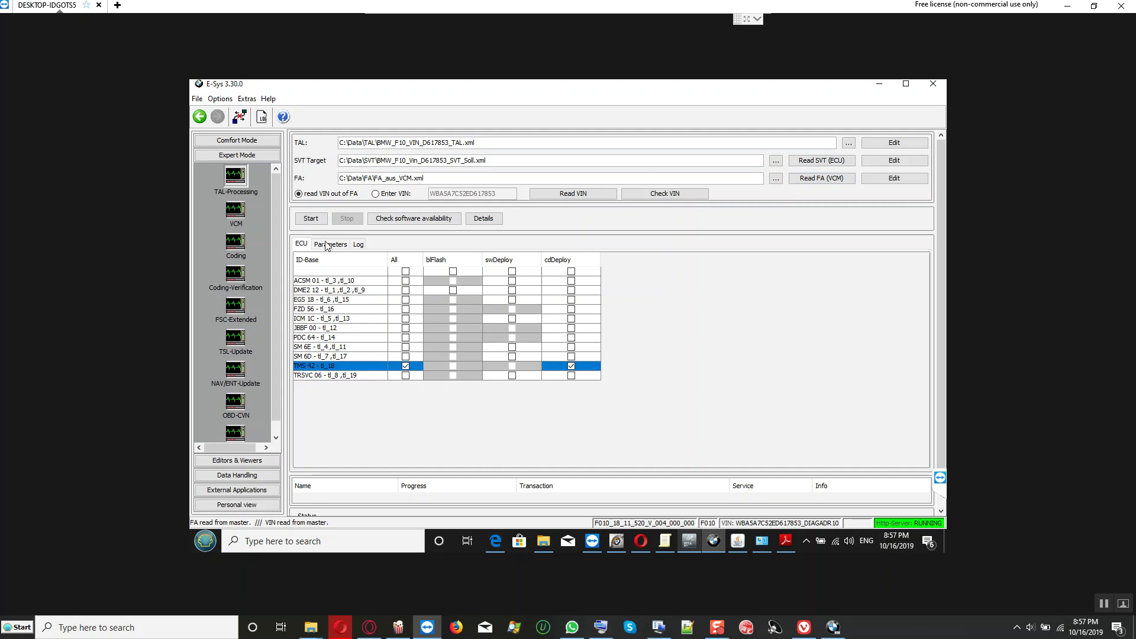
Step: Confirm the required software is available and start the TMS 42 cdDeploy TAL execution
click(429, 218)
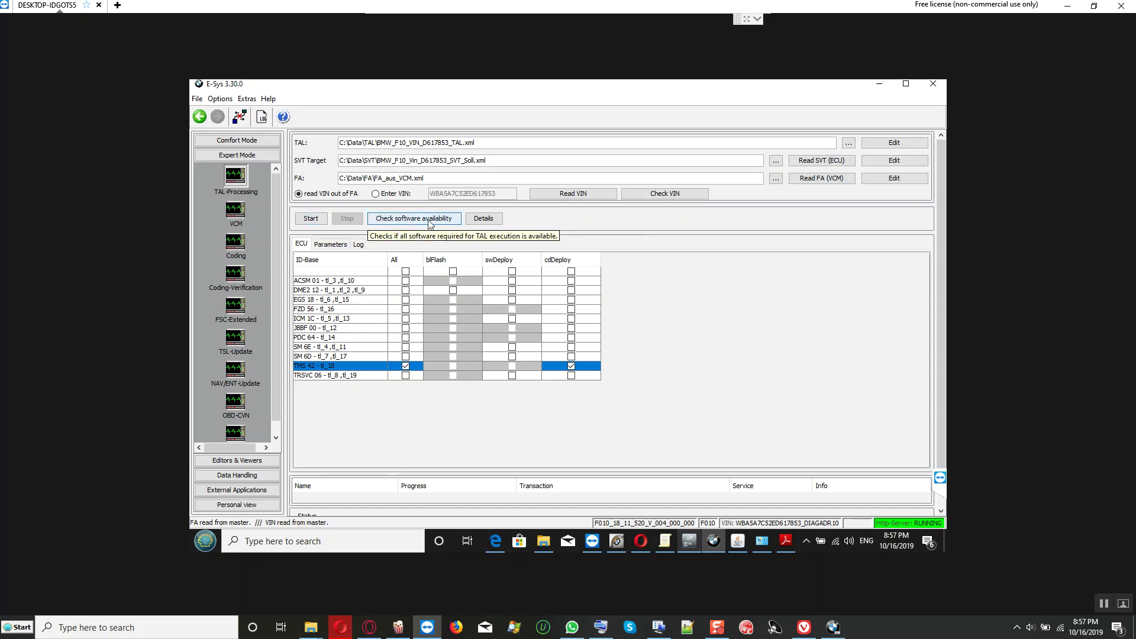
click(565, 323)
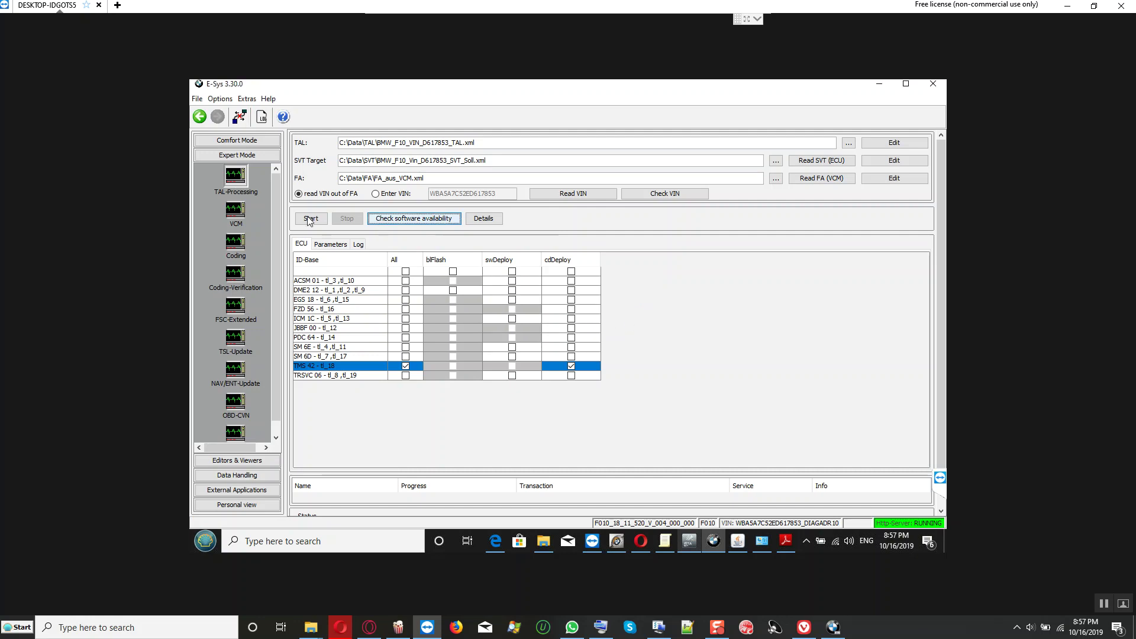
click(328, 245)
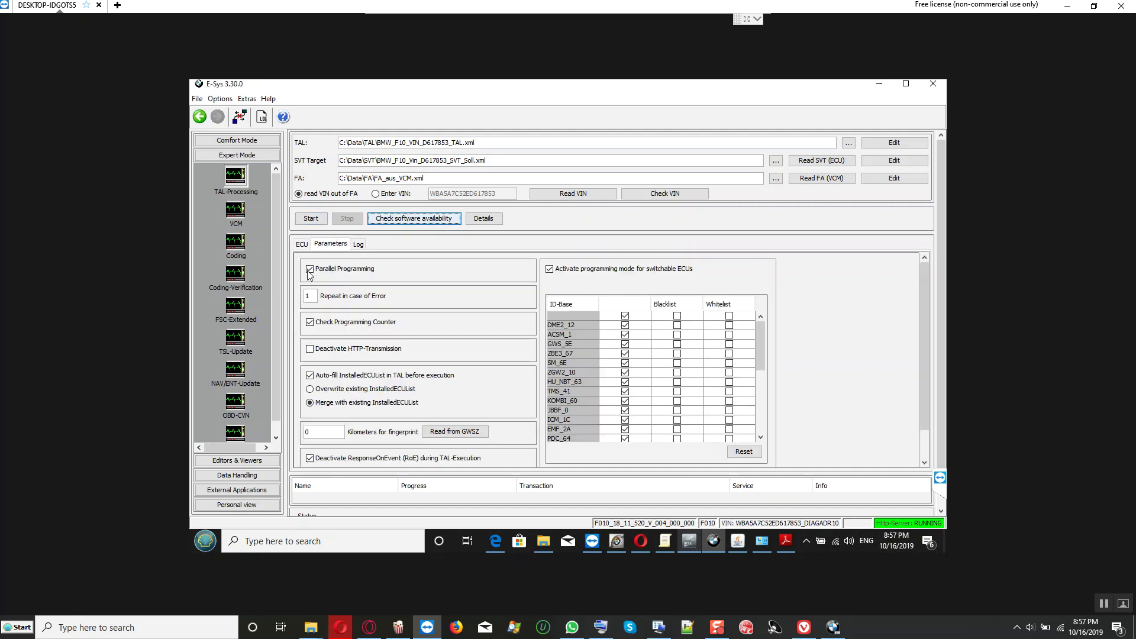
click(302, 244)
click(312, 220)
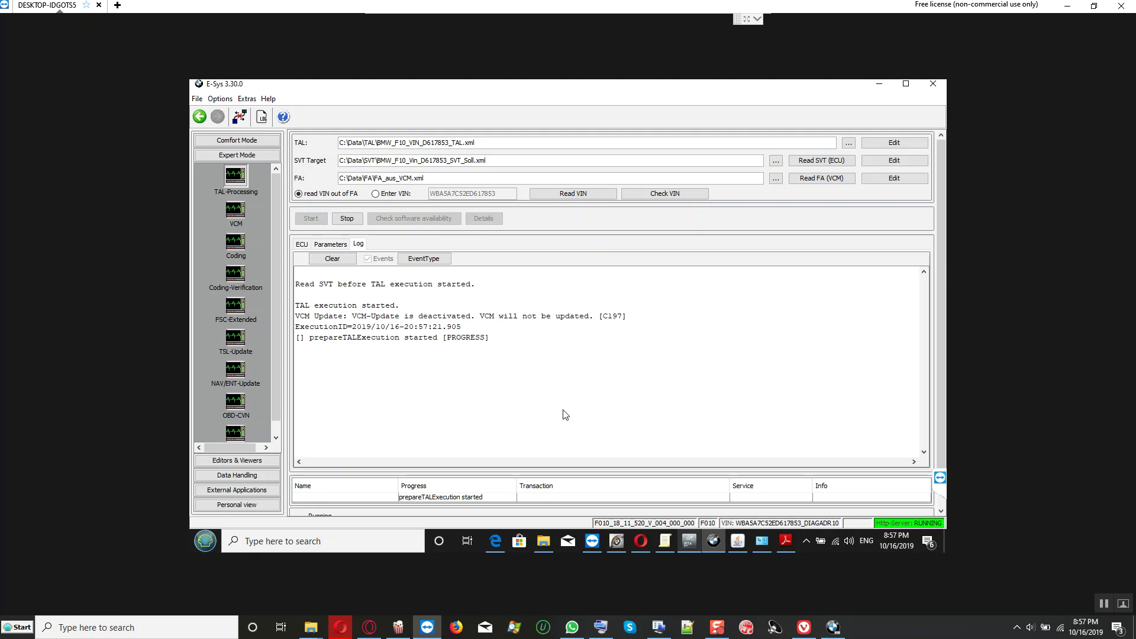
Step: Acknowledge the finished TMS 42 TAL run, review its log, and close the vehicle connection
click(941, 513)
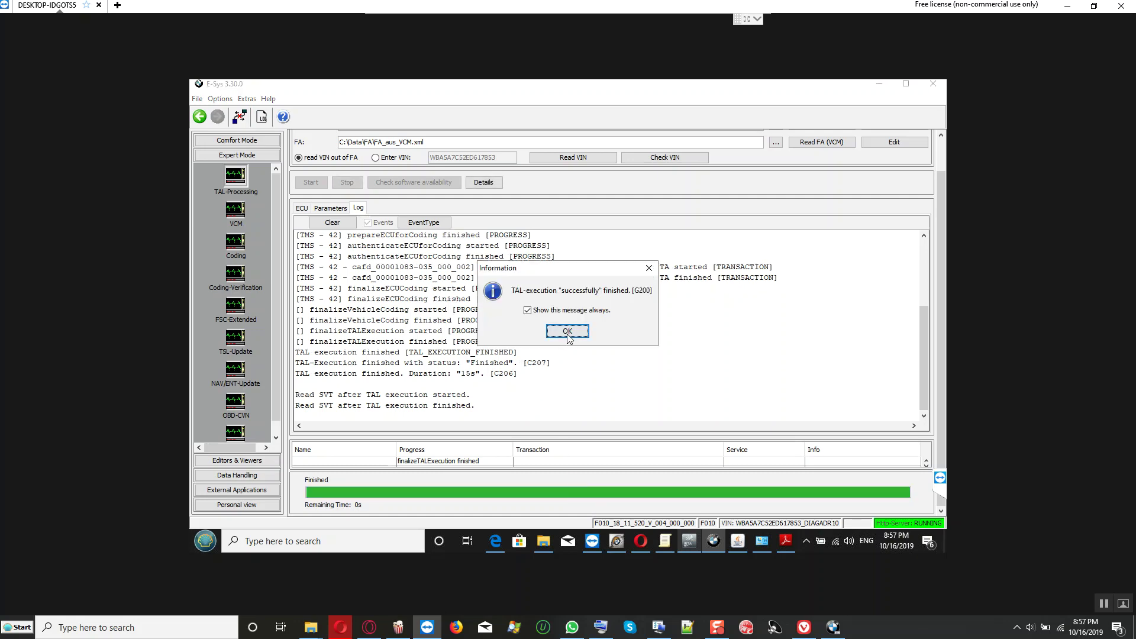
click(567, 332)
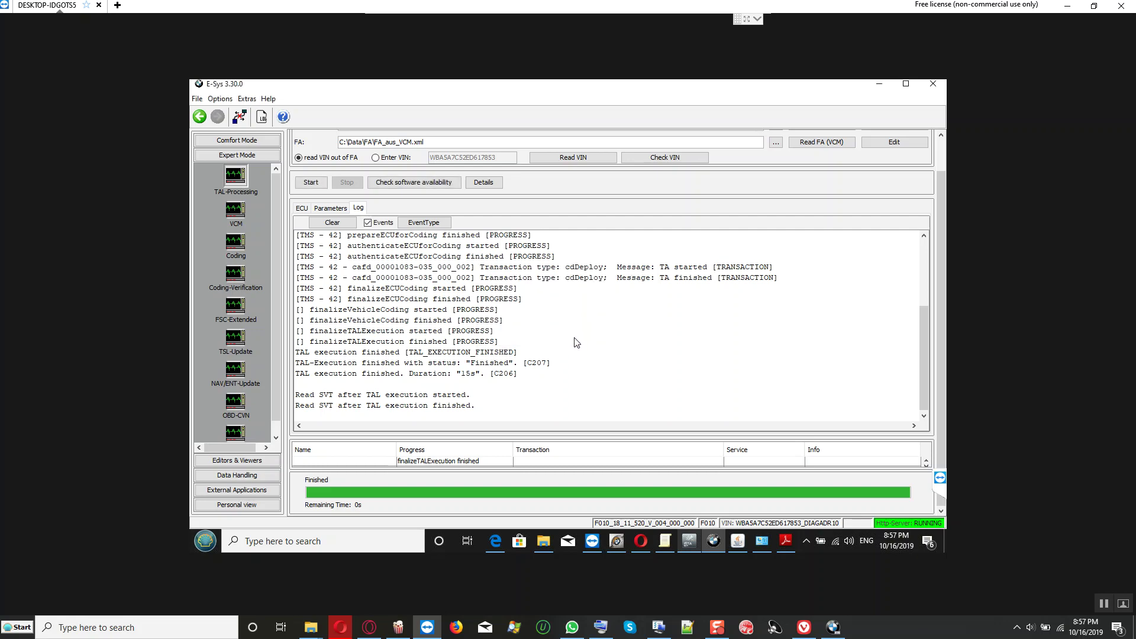
scroll(435, 364, up, 1)
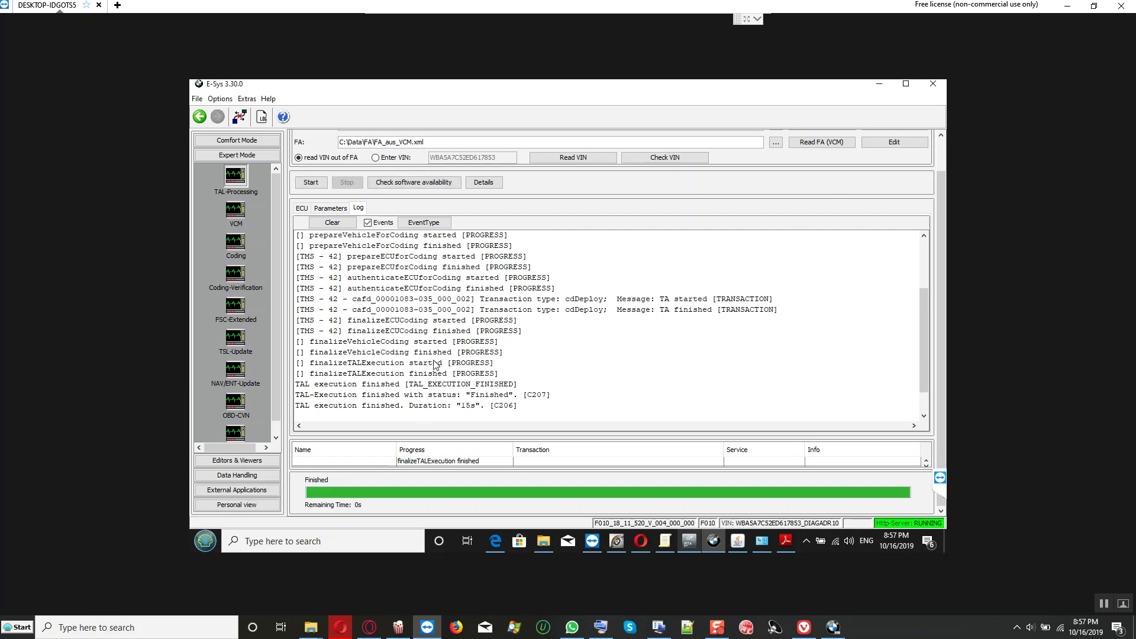
scroll(418, 332, up, 3)
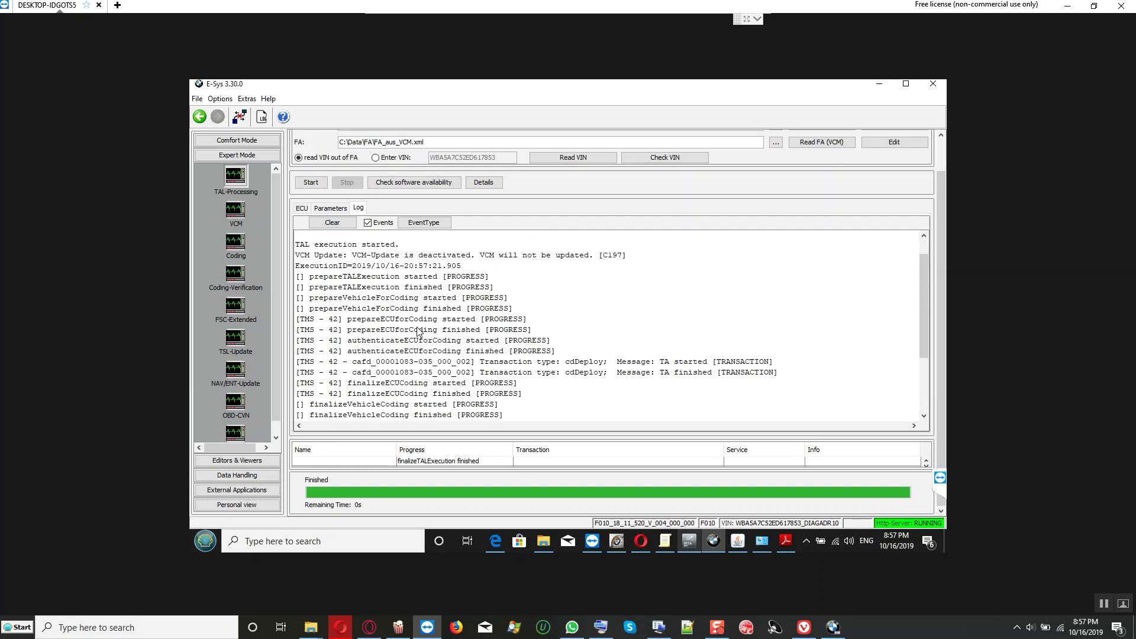
scroll(417, 331, up, 1)
scroll(417, 331, down, 4)
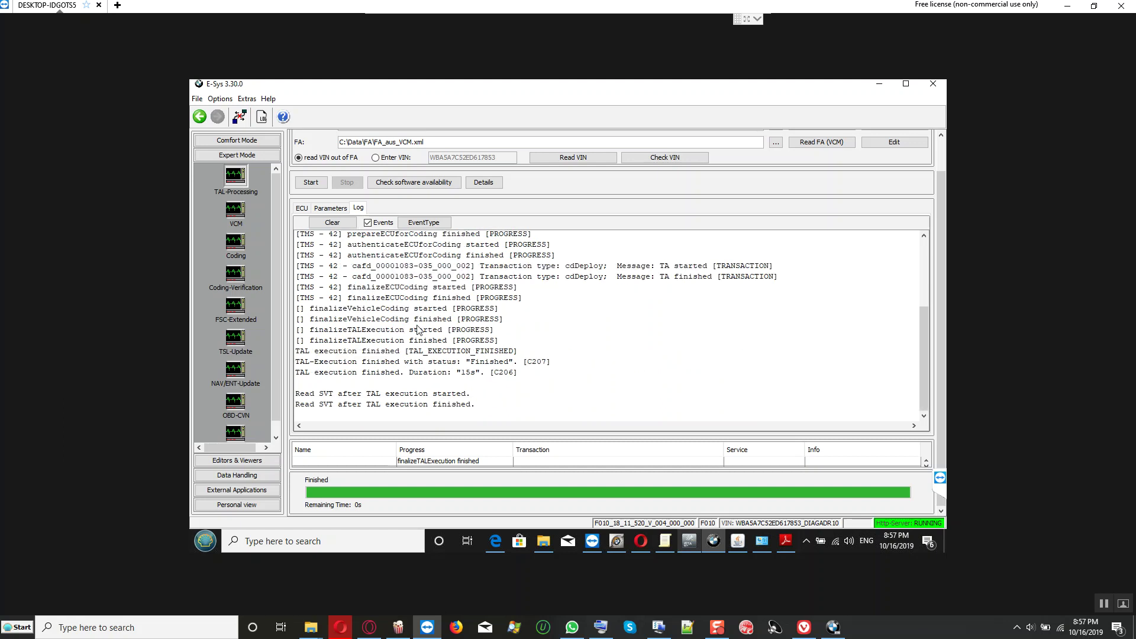
click(241, 118)
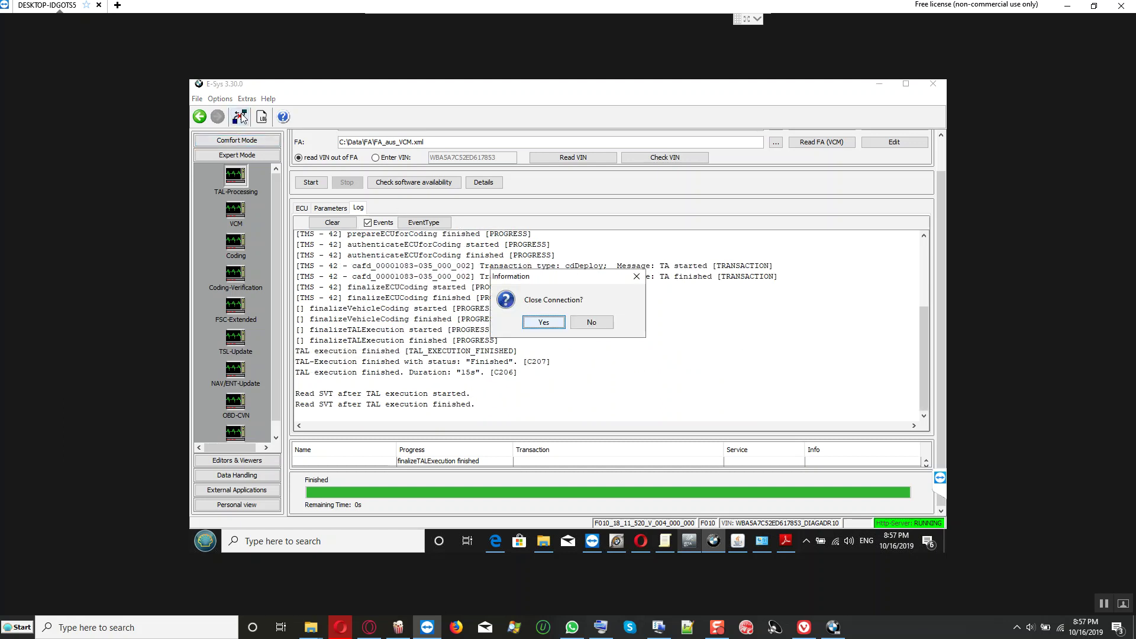
click(544, 324)
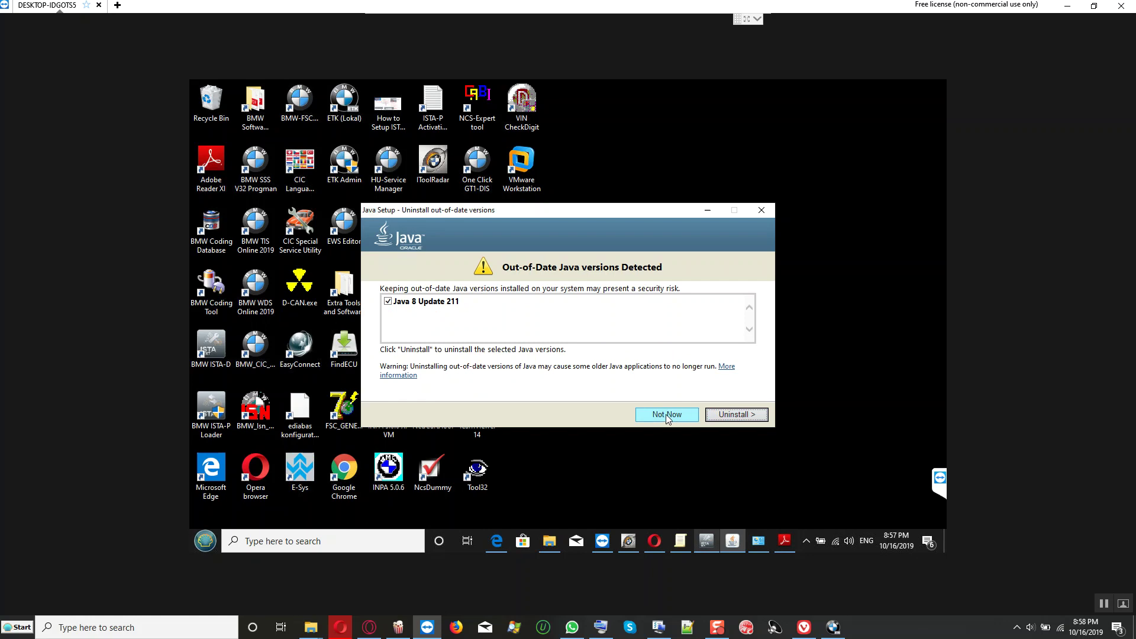
Step: Postpone the old Java uninstall, move iTool Radar and Opera aside, and close Java Setup
click(666, 415)
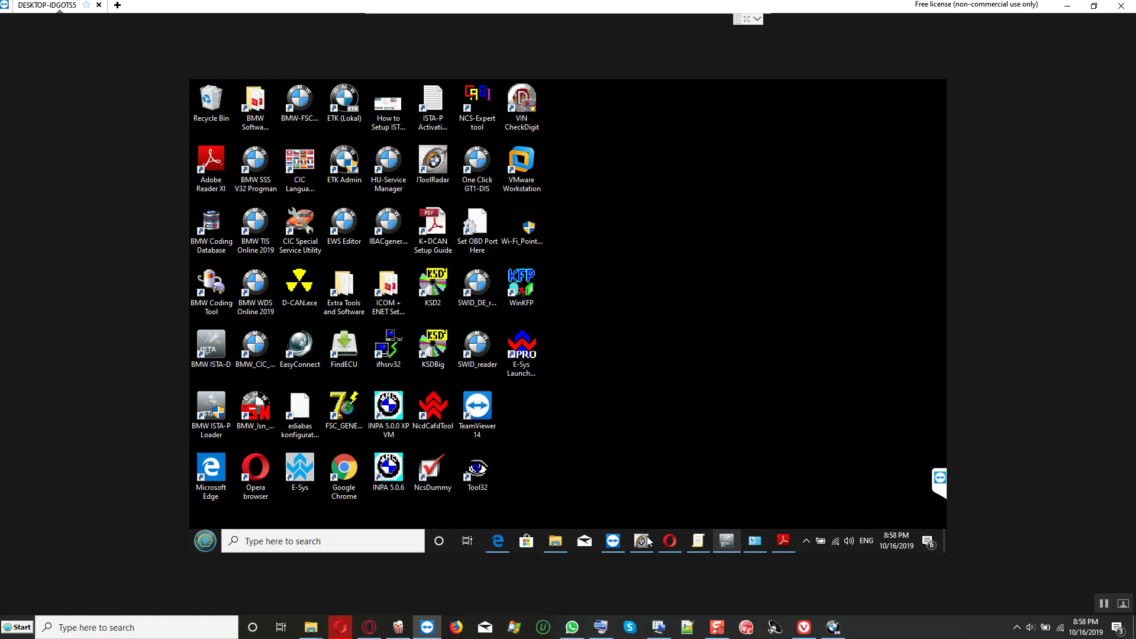
click(728, 414)
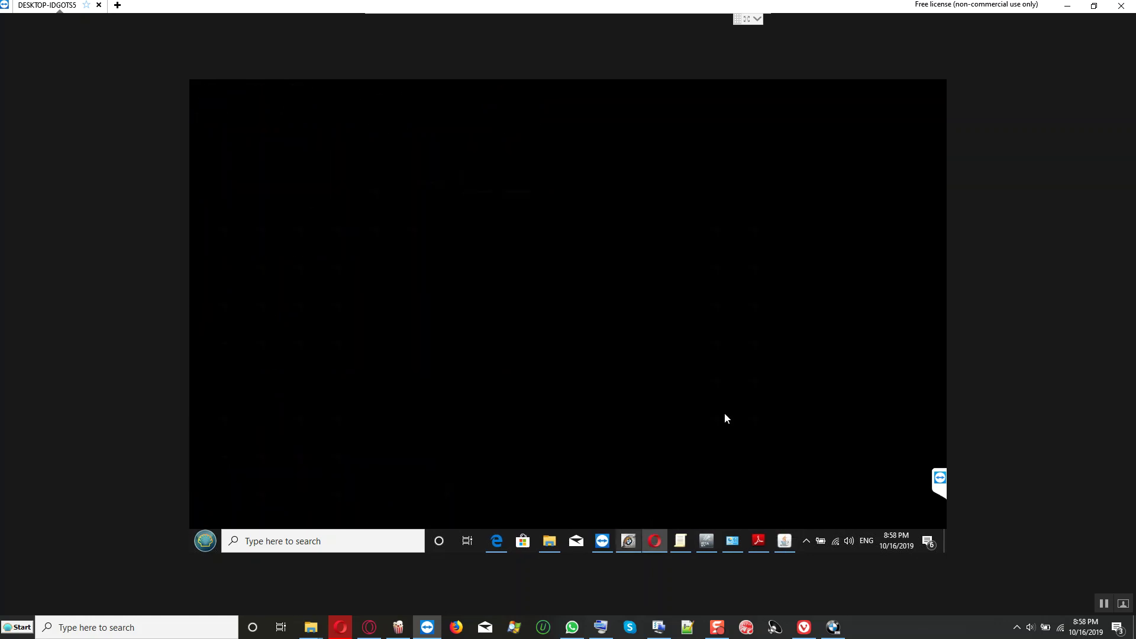
click(629, 541)
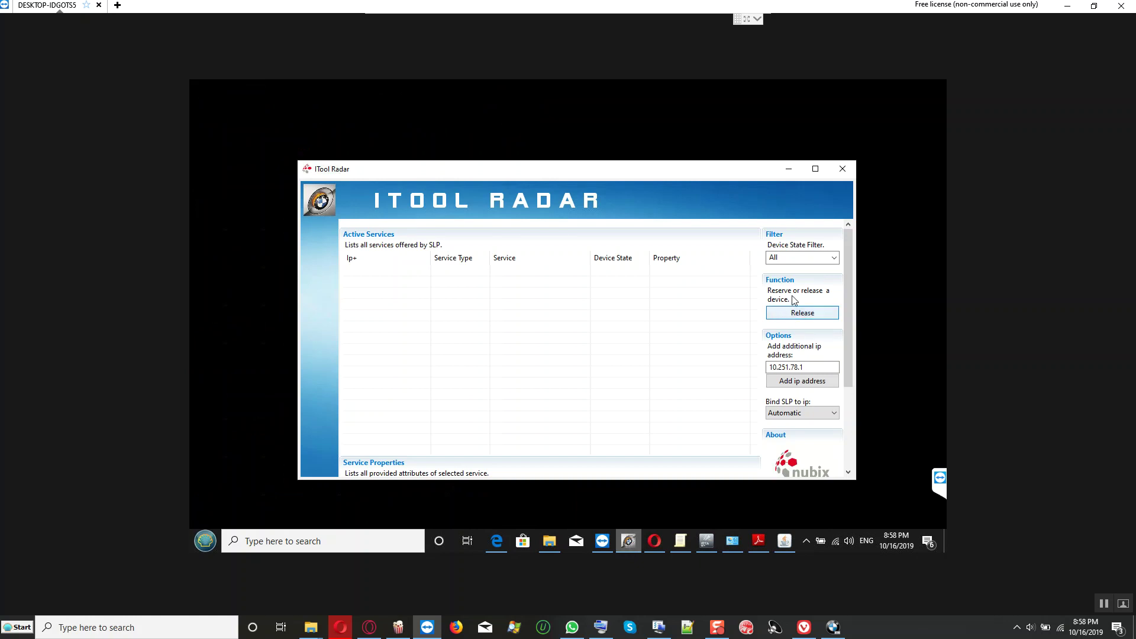
click(788, 168)
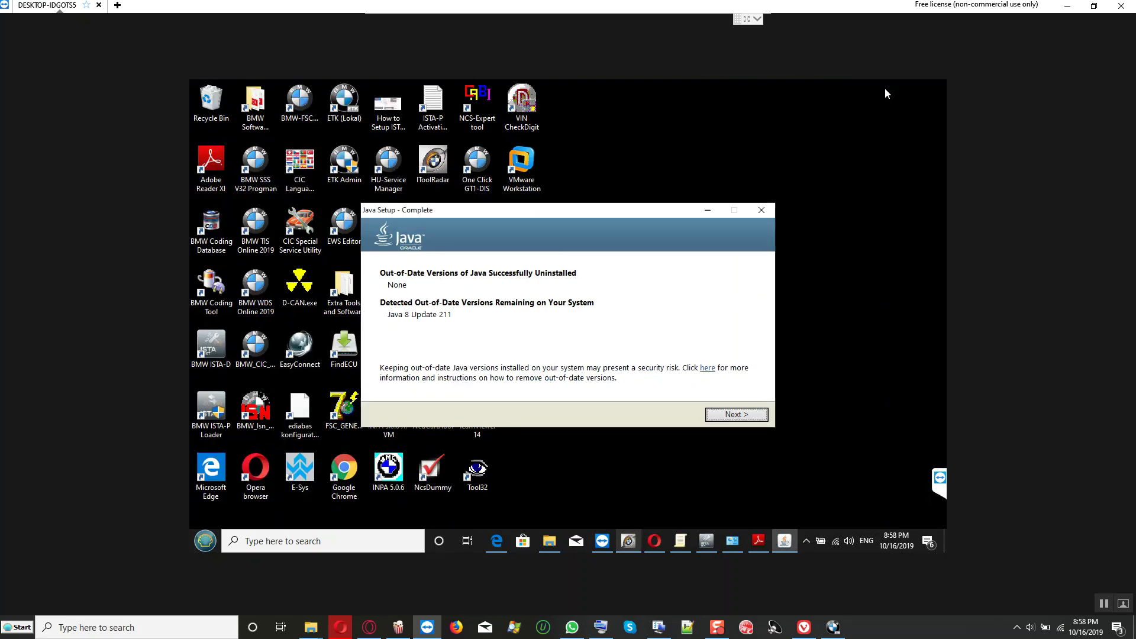
click(888, 90)
click(728, 412)
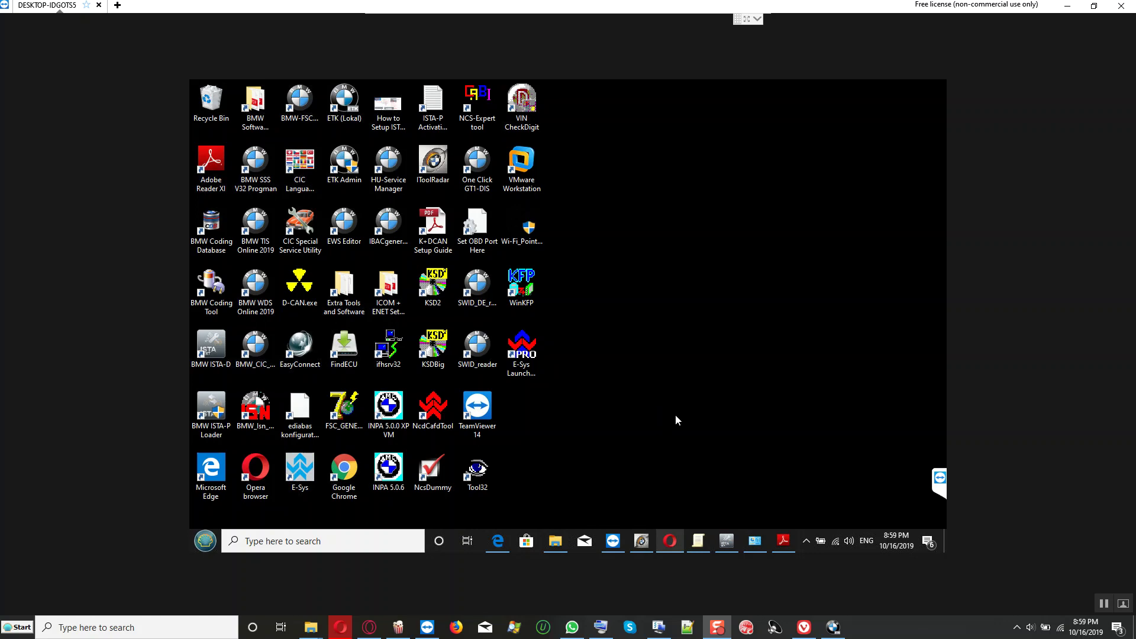
Step: Verify the ICOM interface shows as Free in iTool Radar, then switch back to ISTA+
click(641, 541)
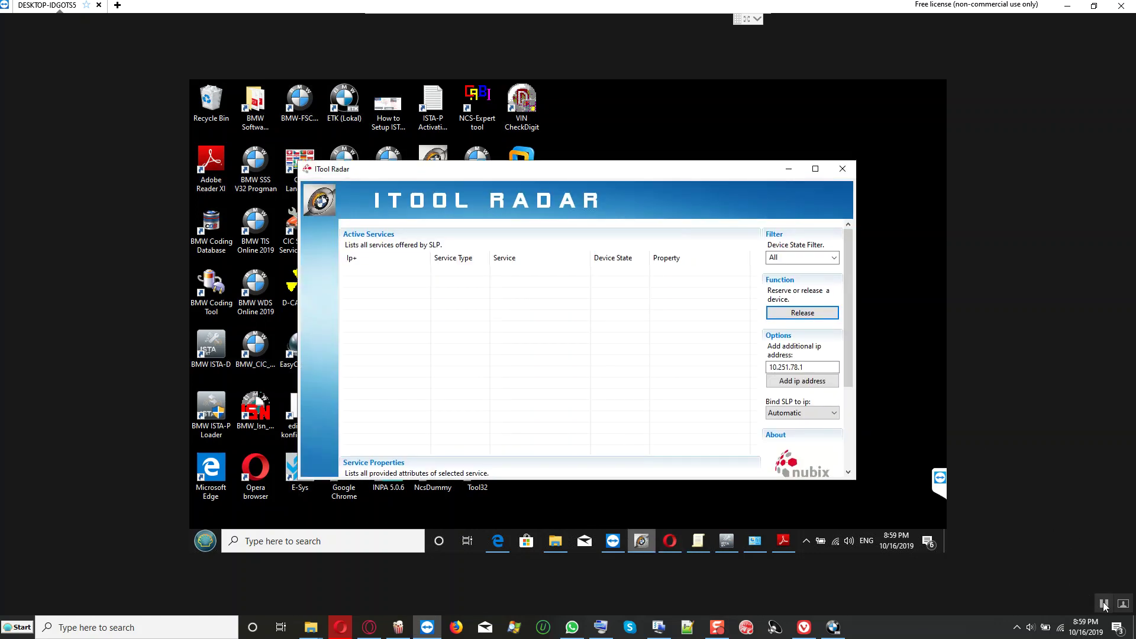
click(755, 541)
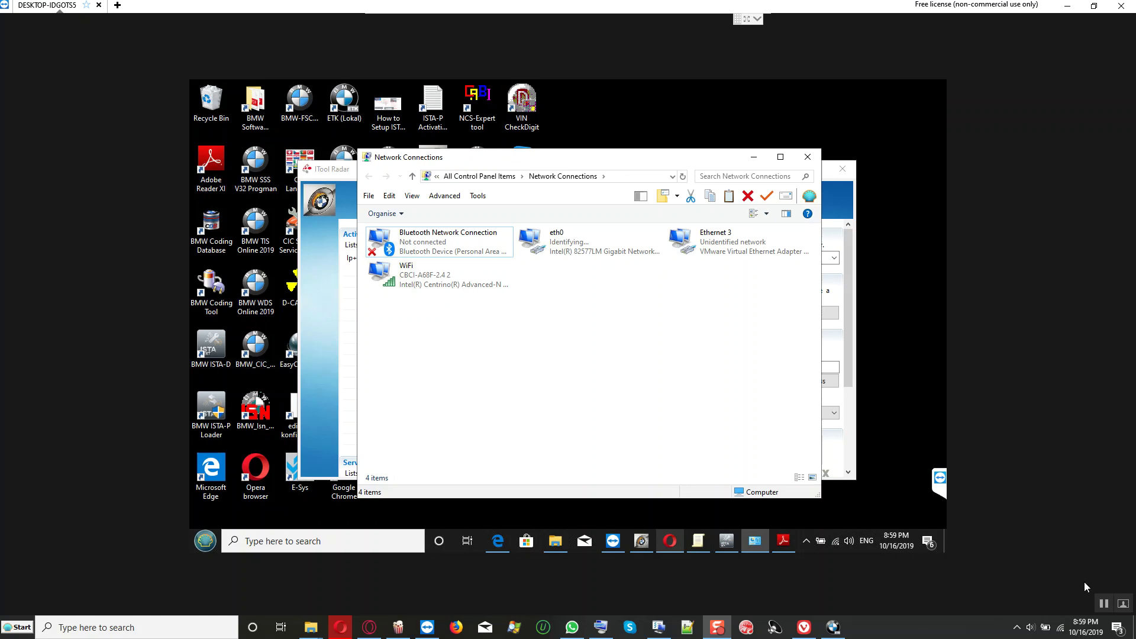
click(641, 540)
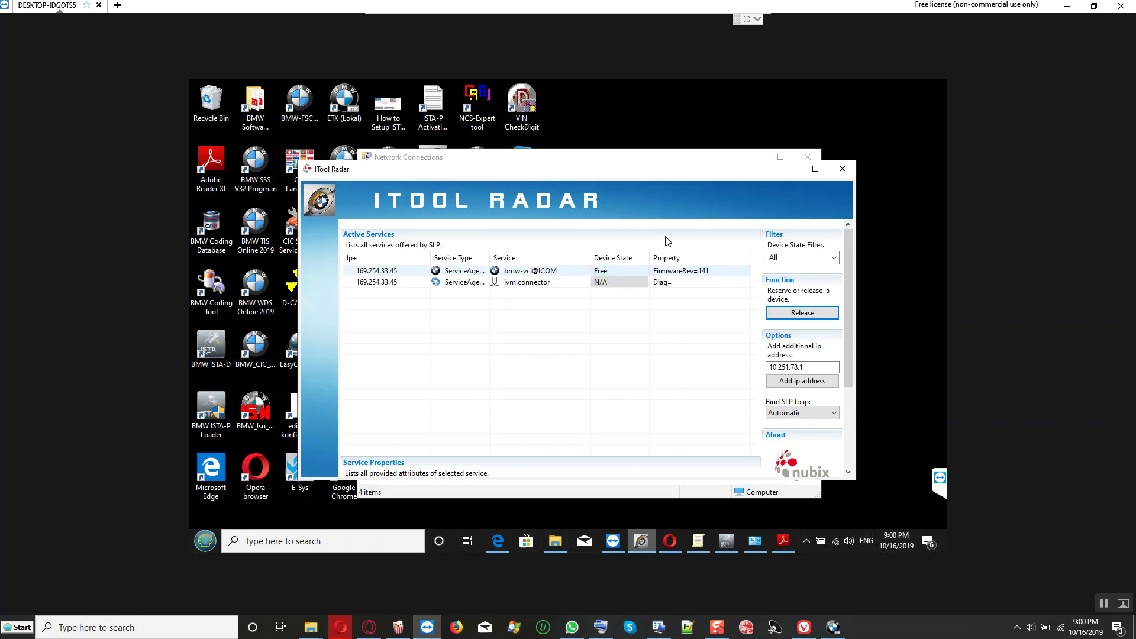
click(788, 169)
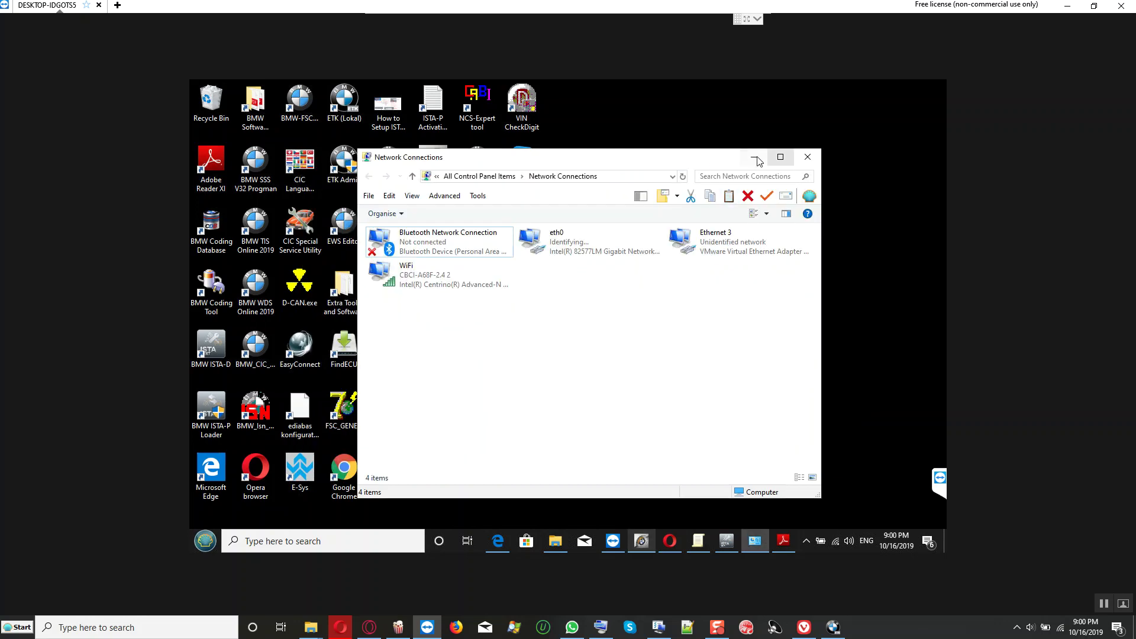
click(755, 159)
click(727, 540)
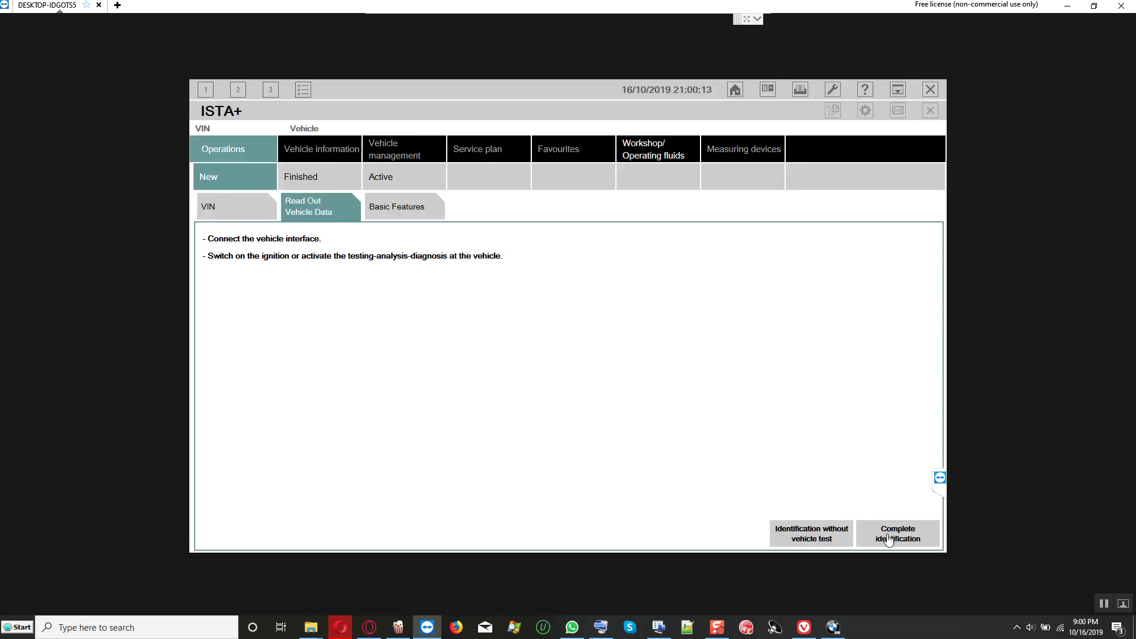
Step: Run complete identification of the F10 528i xDrive over the ICOM interface connection
click(886, 537)
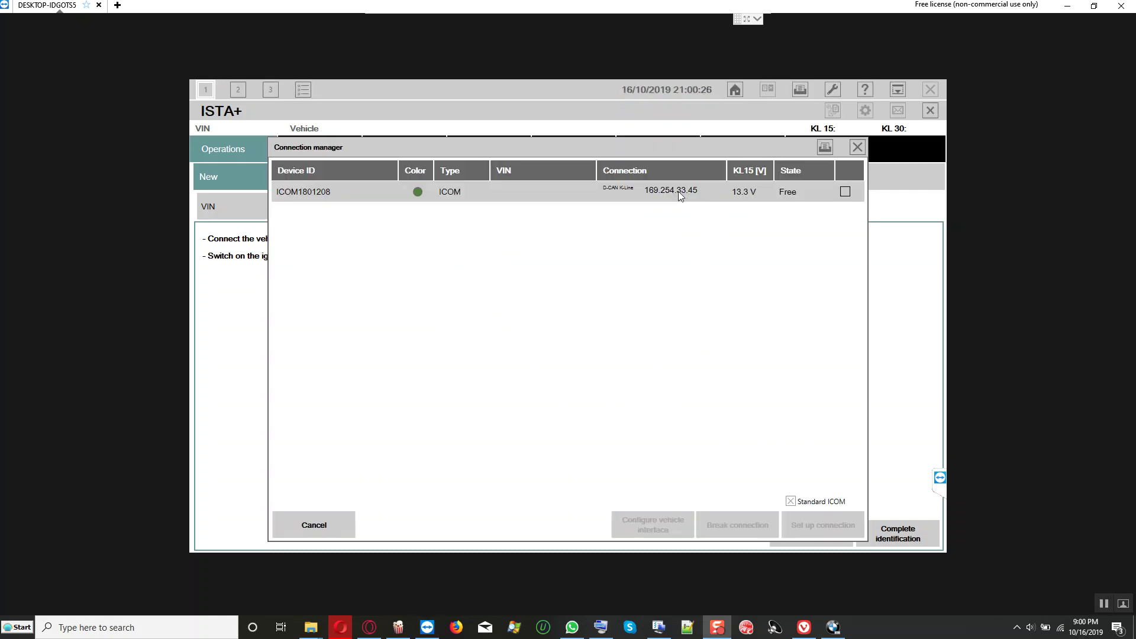
click(679, 191)
click(802, 527)
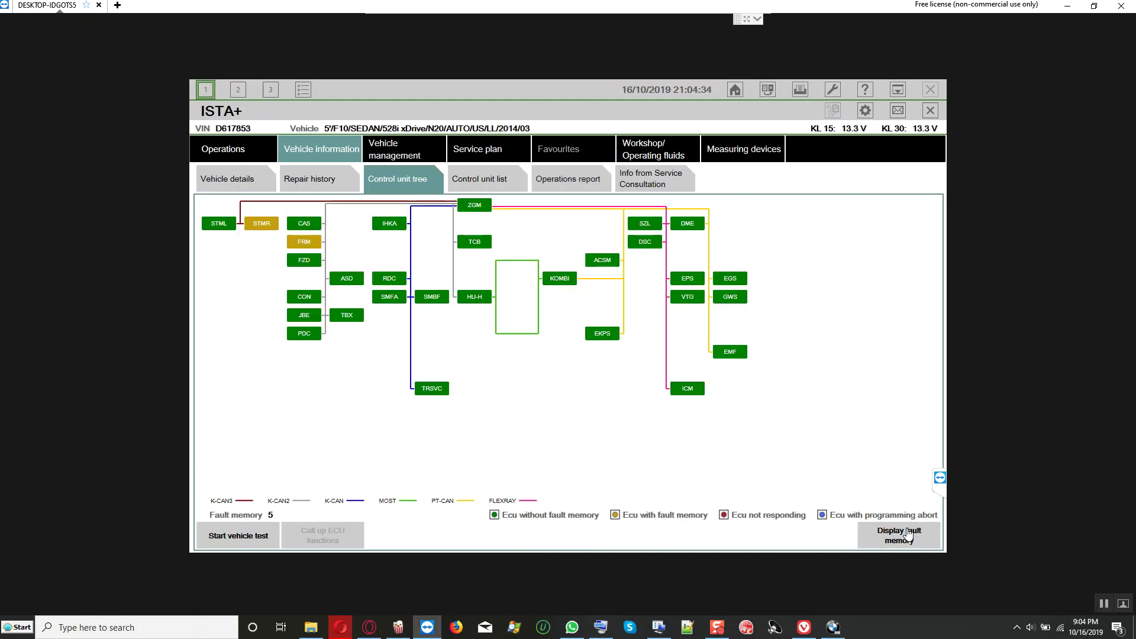
Step: Open the fault memory and inspect faults 024208, 800FCE and 805E78
click(905, 536)
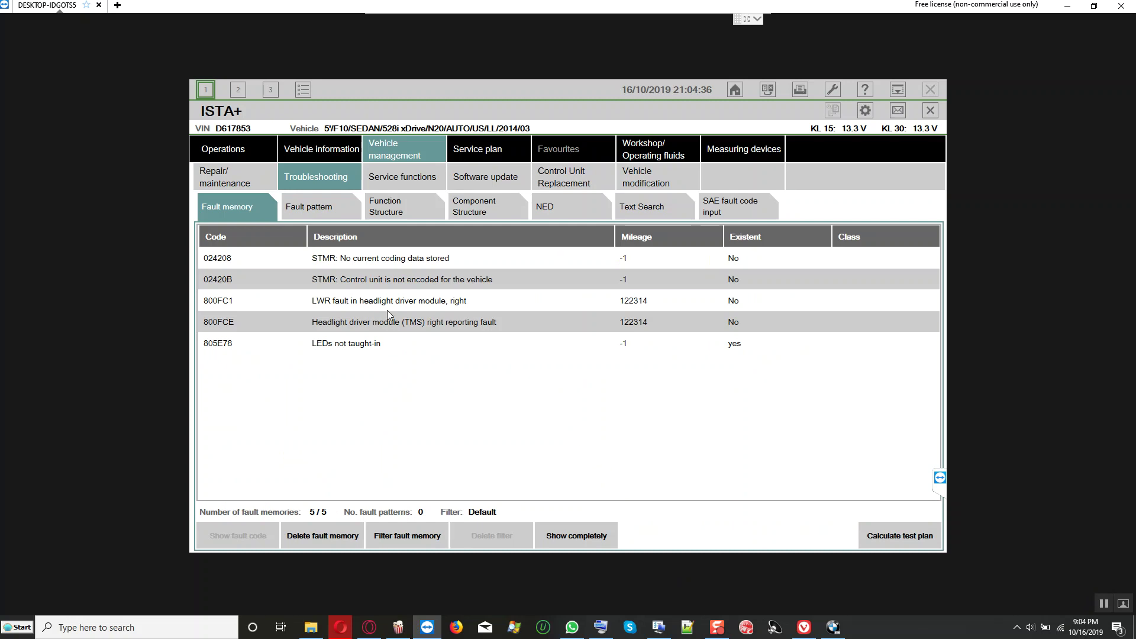
click(433, 260)
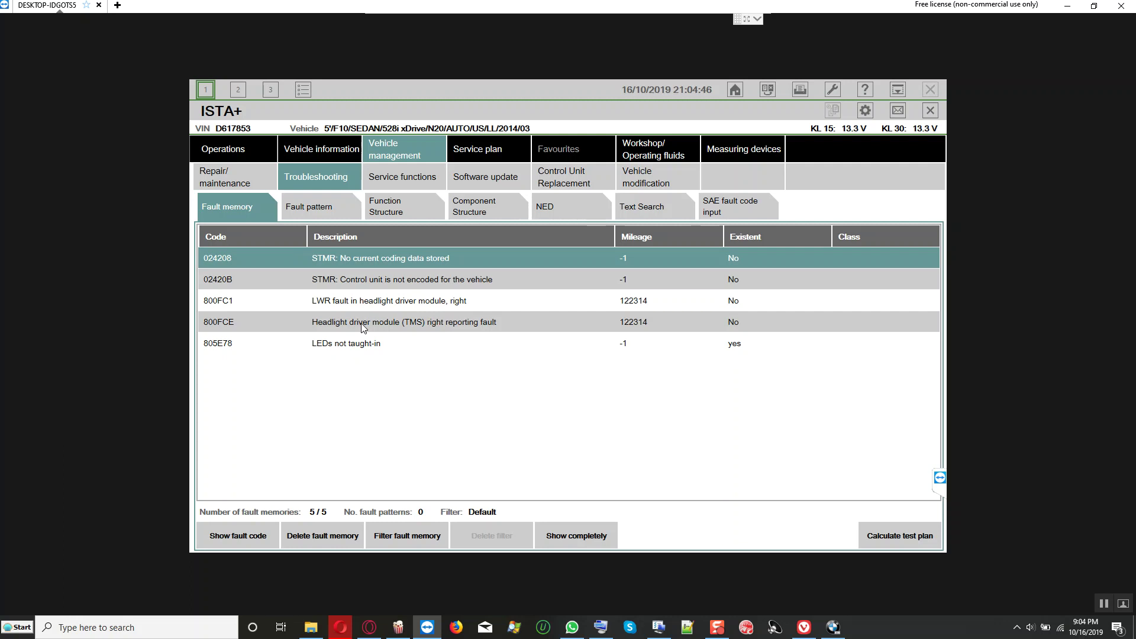
click(361, 324)
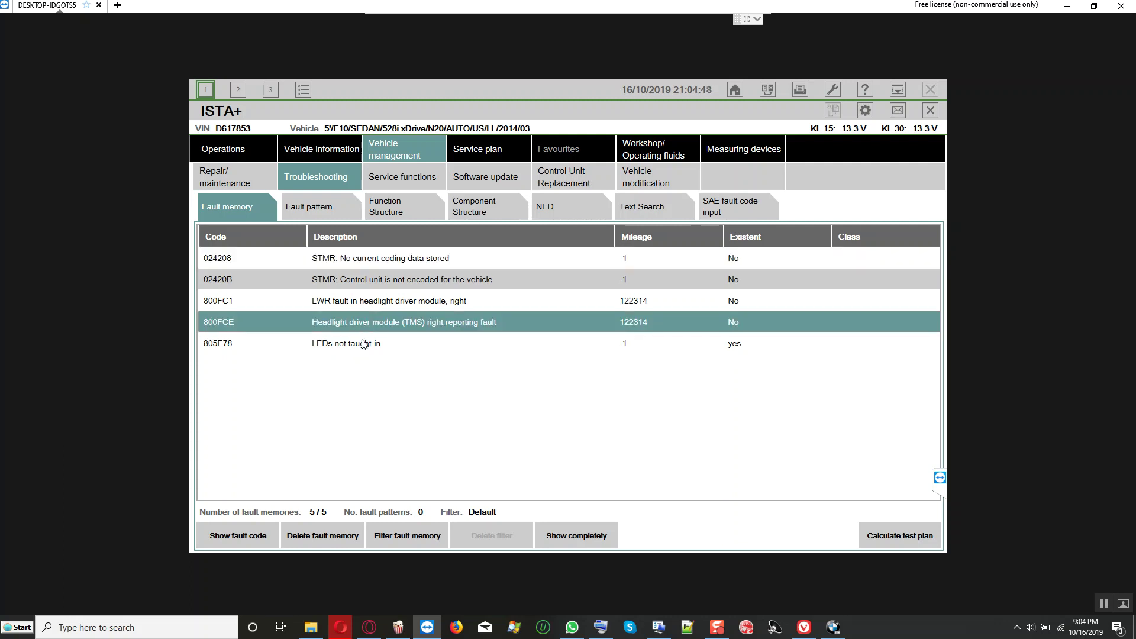
click(367, 345)
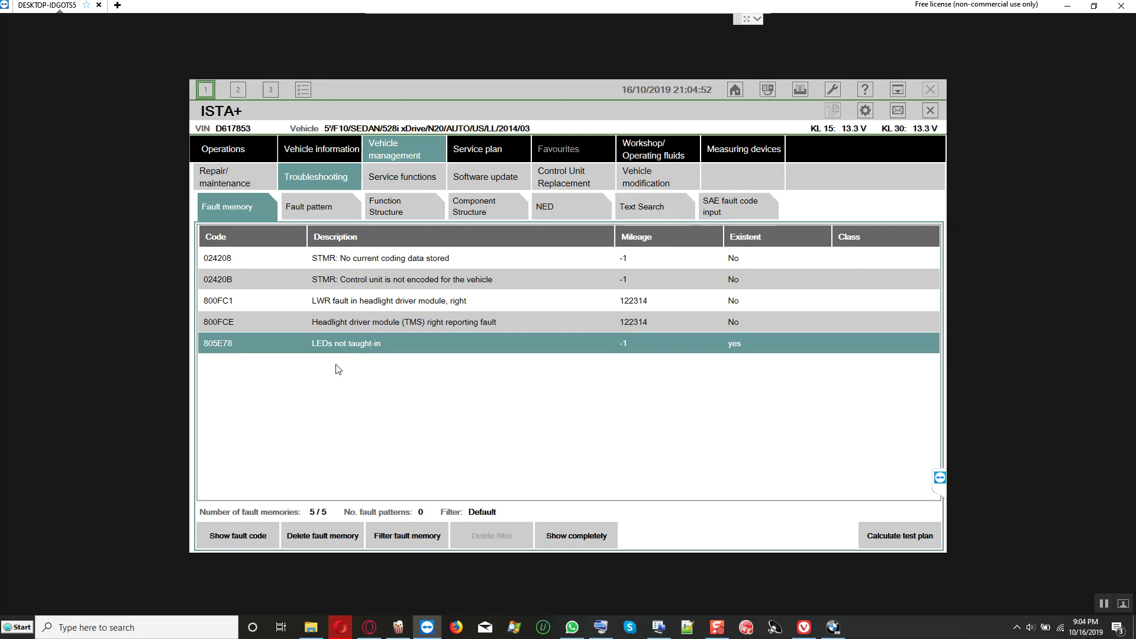
Step: Check STMR and STML in the control unit tree, then return to the fault memory list
click(337, 151)
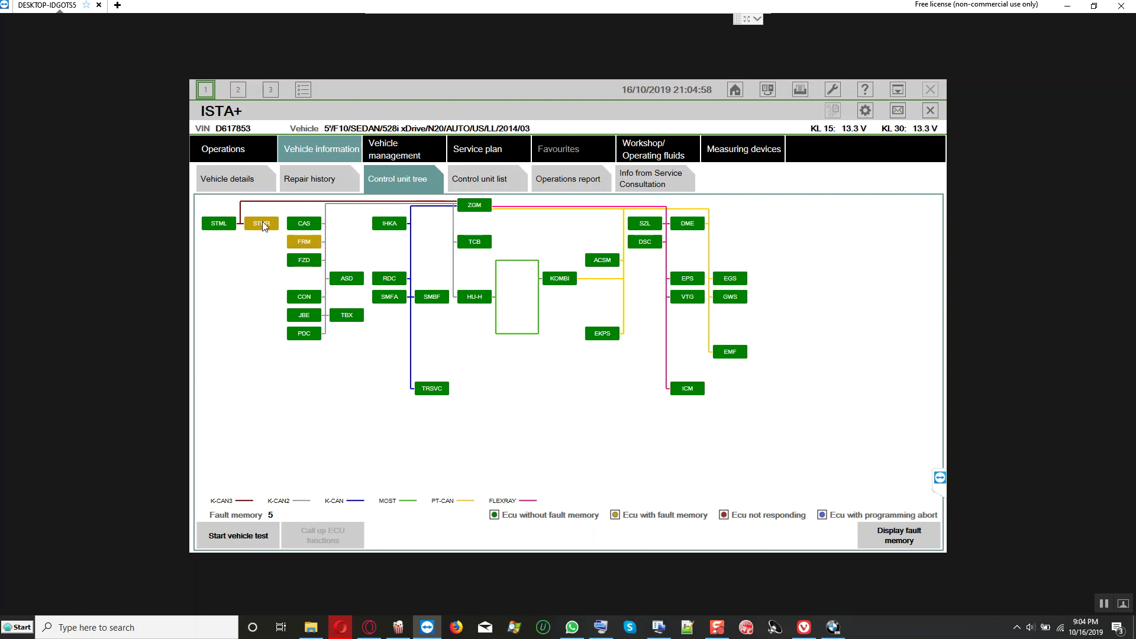
mouse_move(262, 222)
mouse_move(222, 230)
click(892, 536)
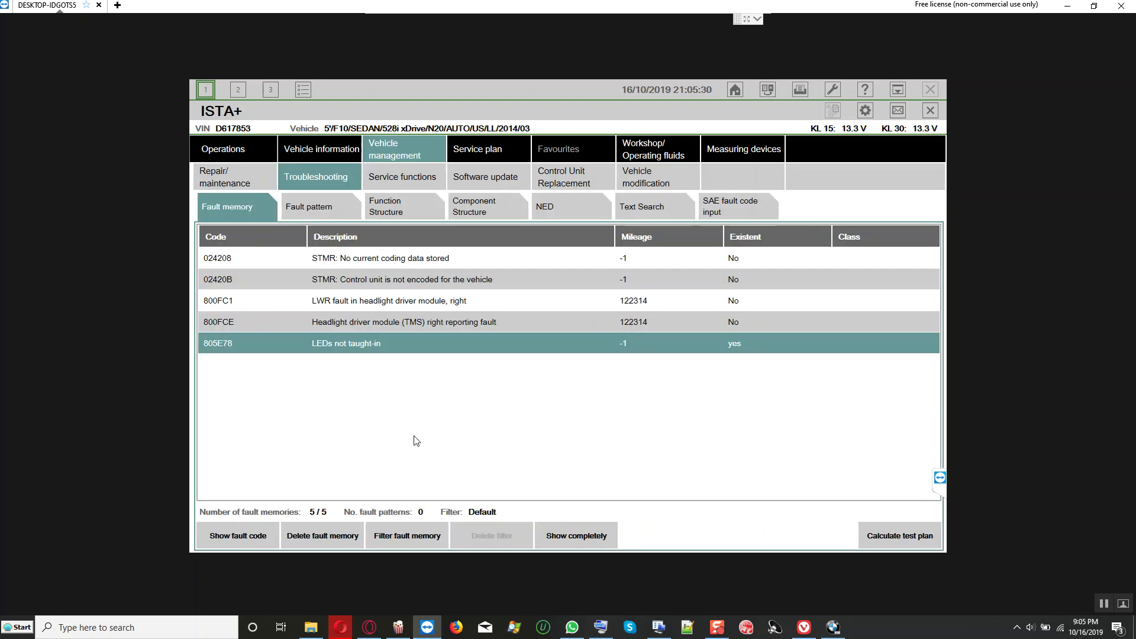
Step: Delete all stored fault memory, confirming Yes in the Clear error memory dialog
click(333, 535)
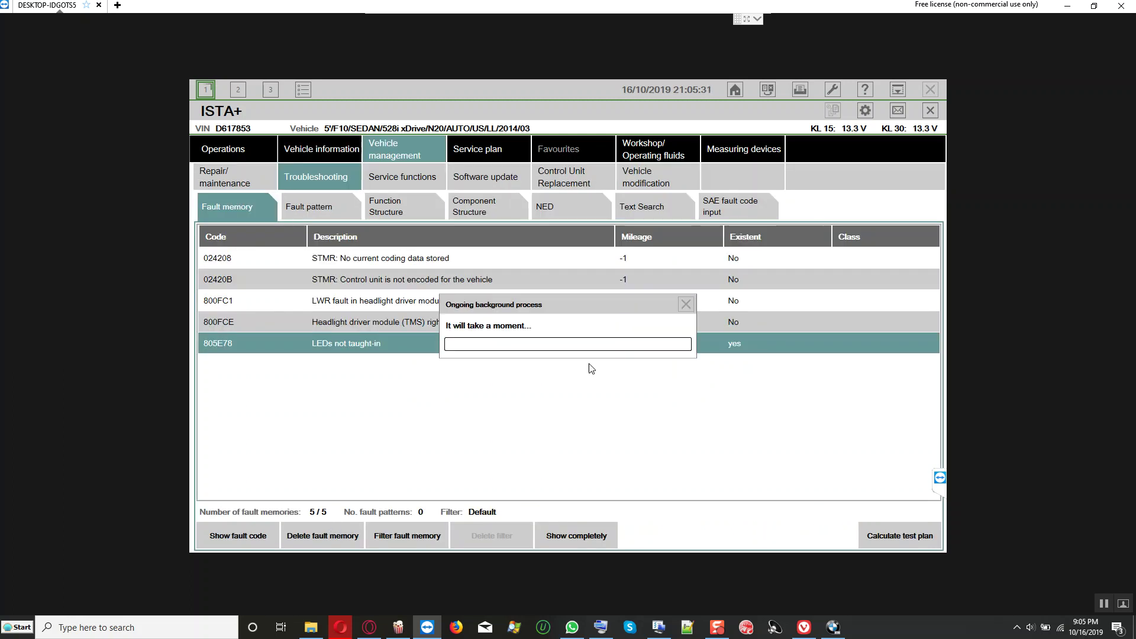
click(650, 420)
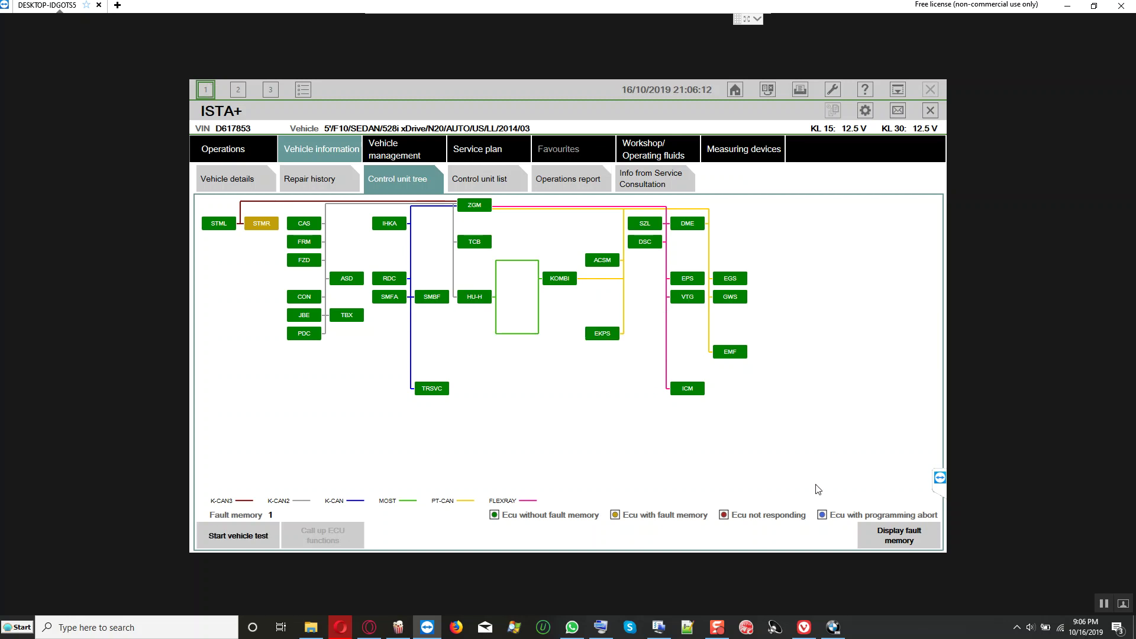
Step: Calculate a test plan from the remaining fault and display the ABL headlight driver module initialisation
click(892, 543)
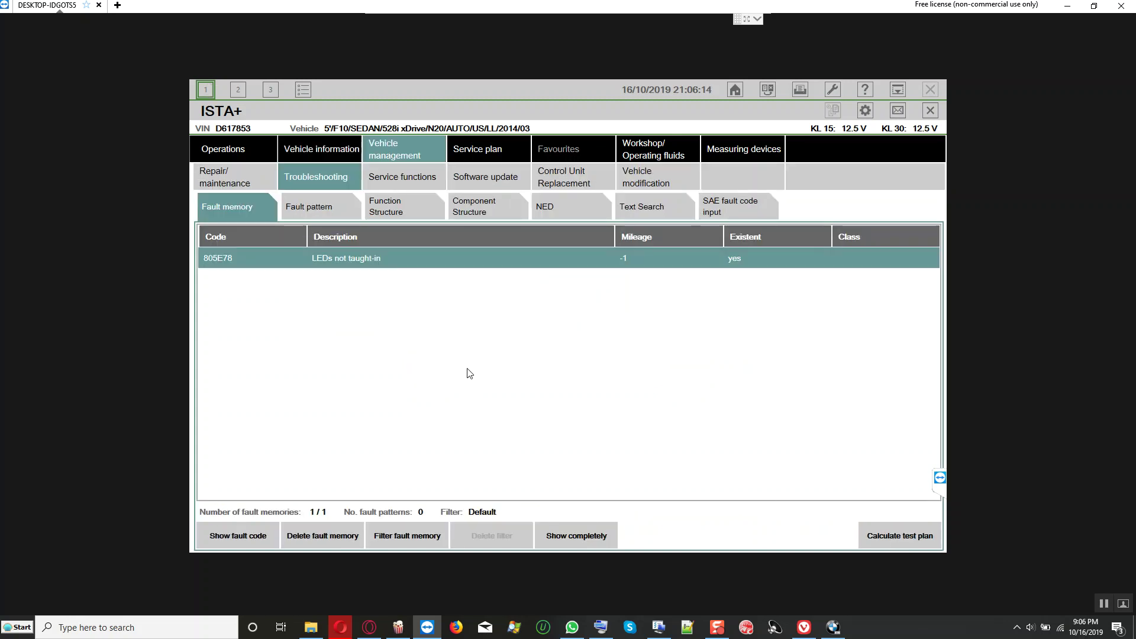
click(878, 536)
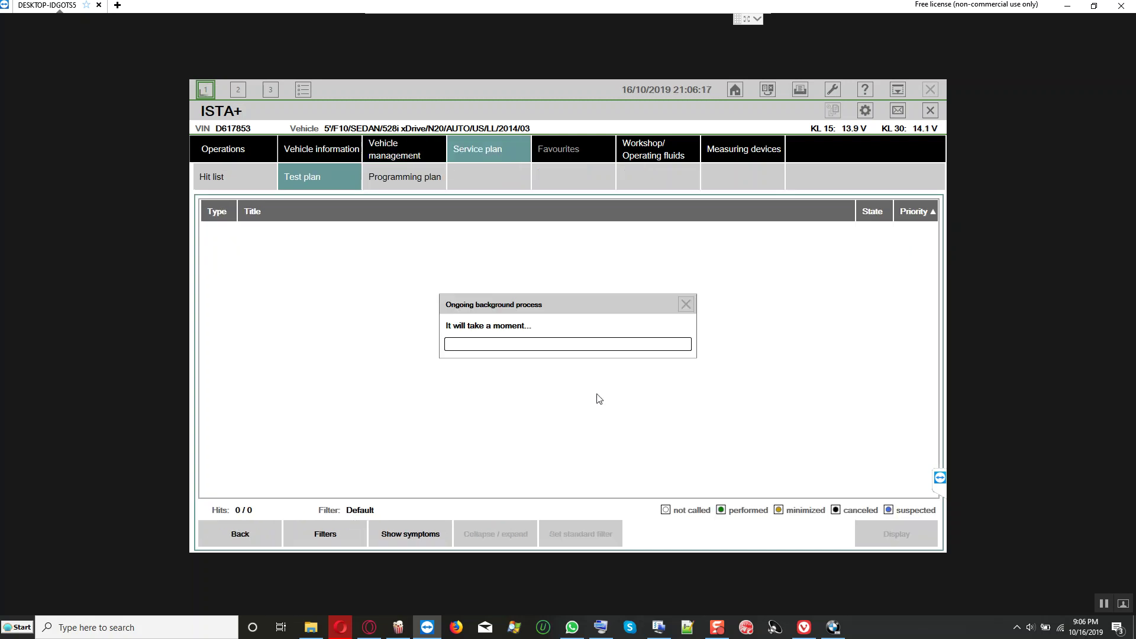
click(454, 259)
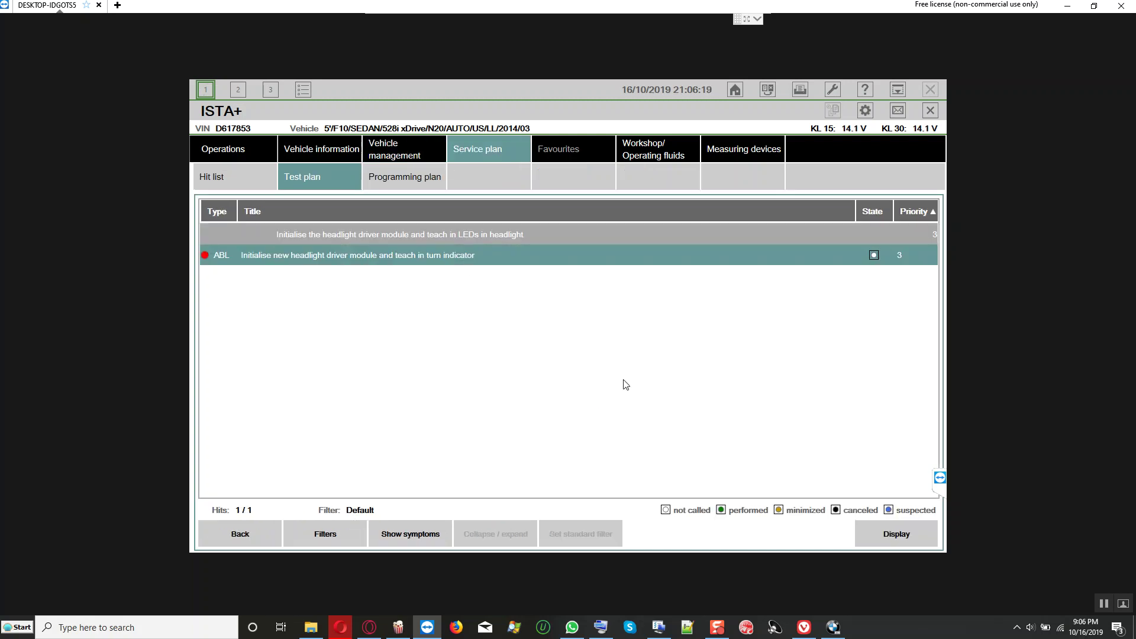
click(894, 538)
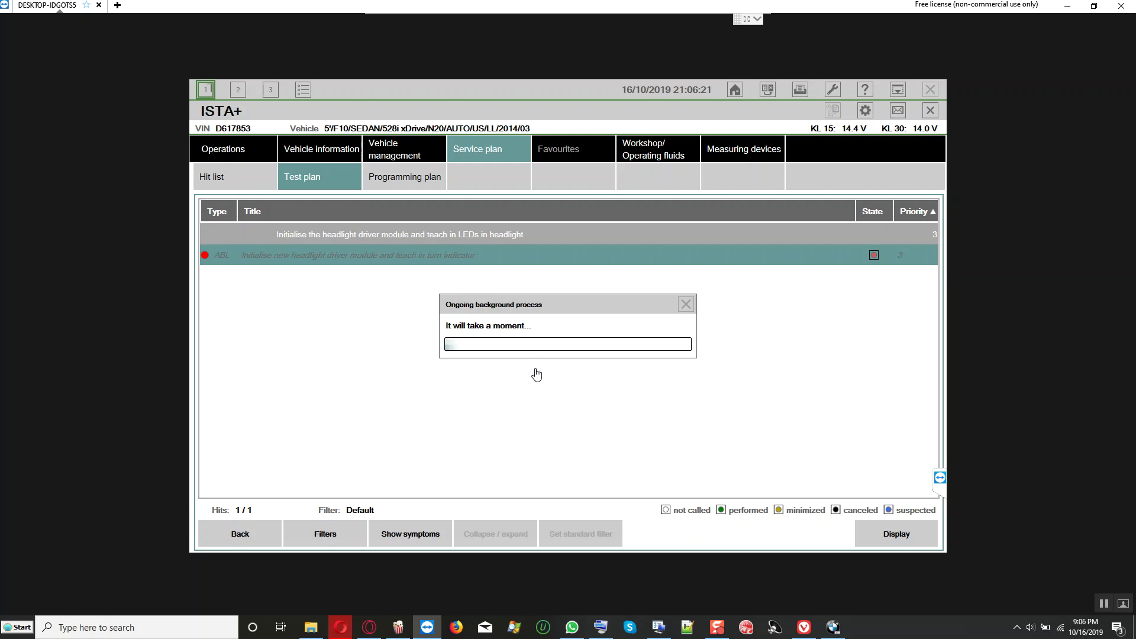
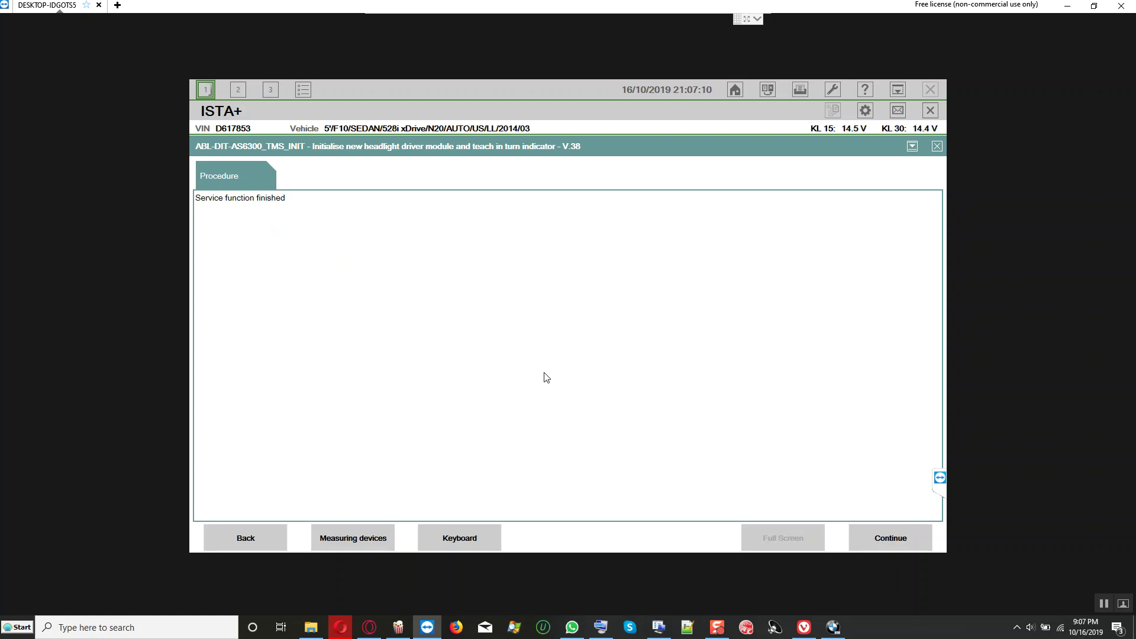
Step: Leave the finished service function and delete all stored fault memory, confirming with Yes
click(891, 539)
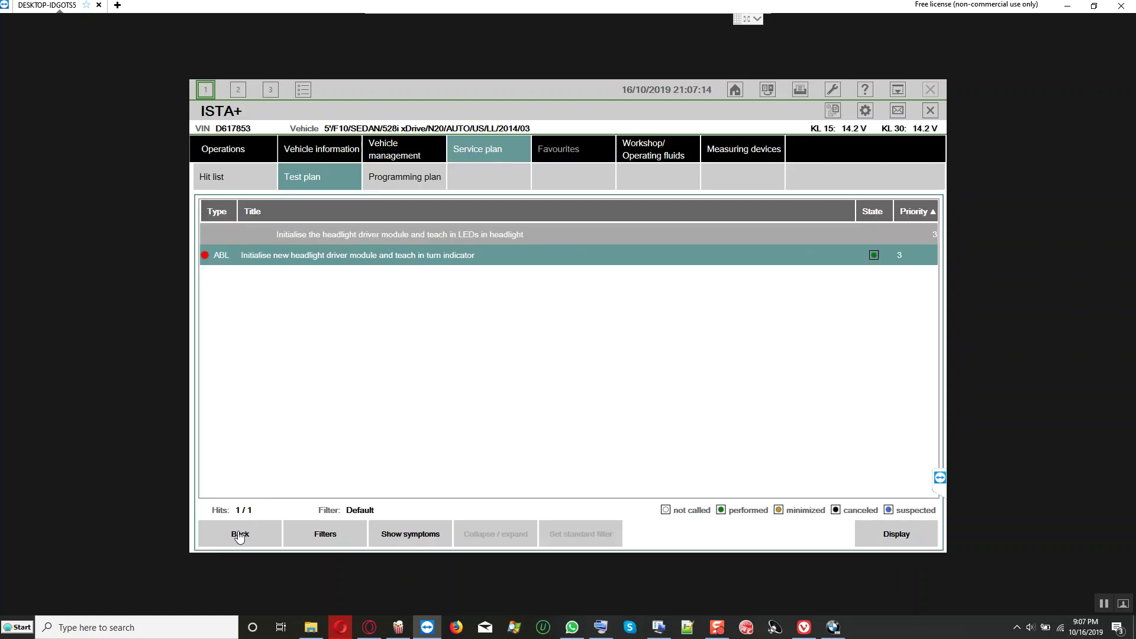
click(239, 536)
click(326, 542)
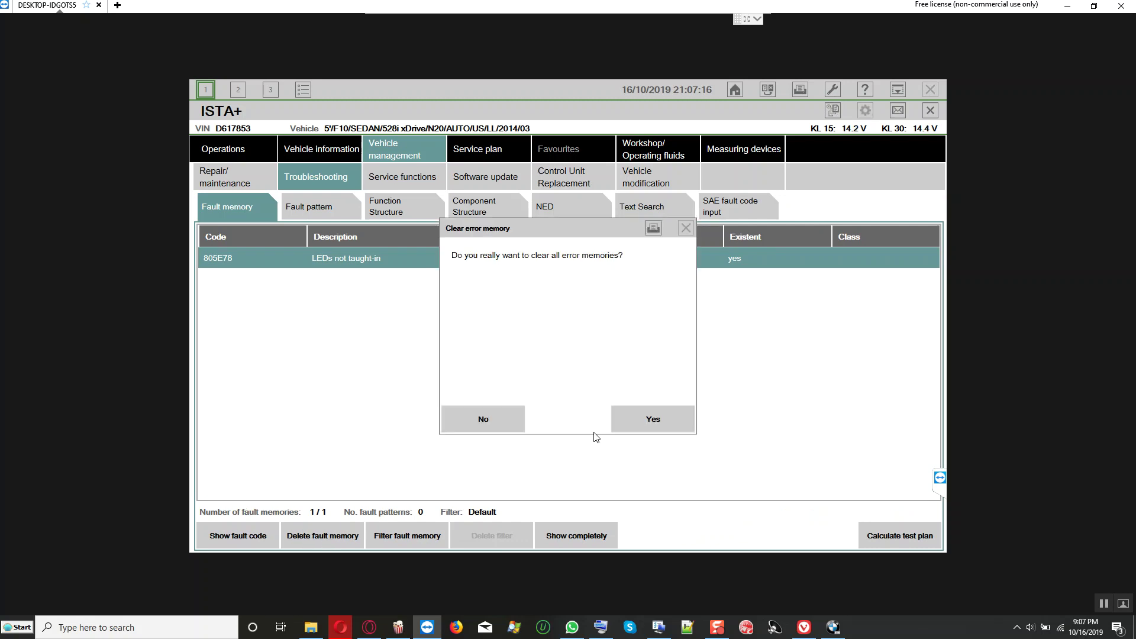
click(647, 420)
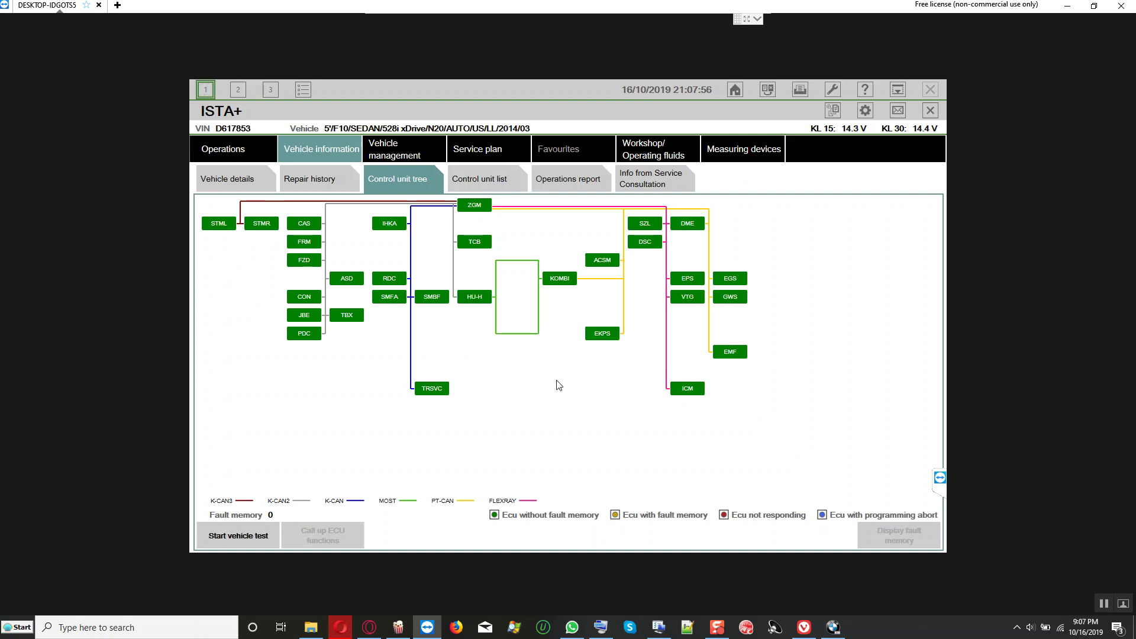
Step: Print the ECU tree to a PDF named 'All control unit tree is green STML flashed'
click(800, 89)
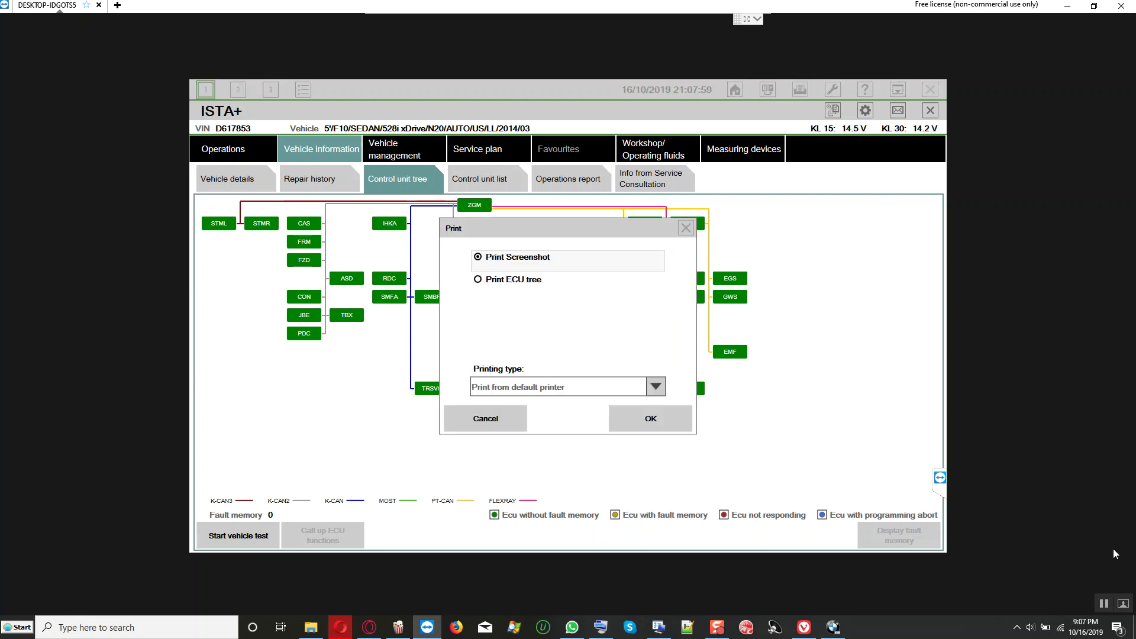
click(493, 286)
click(620, 419)
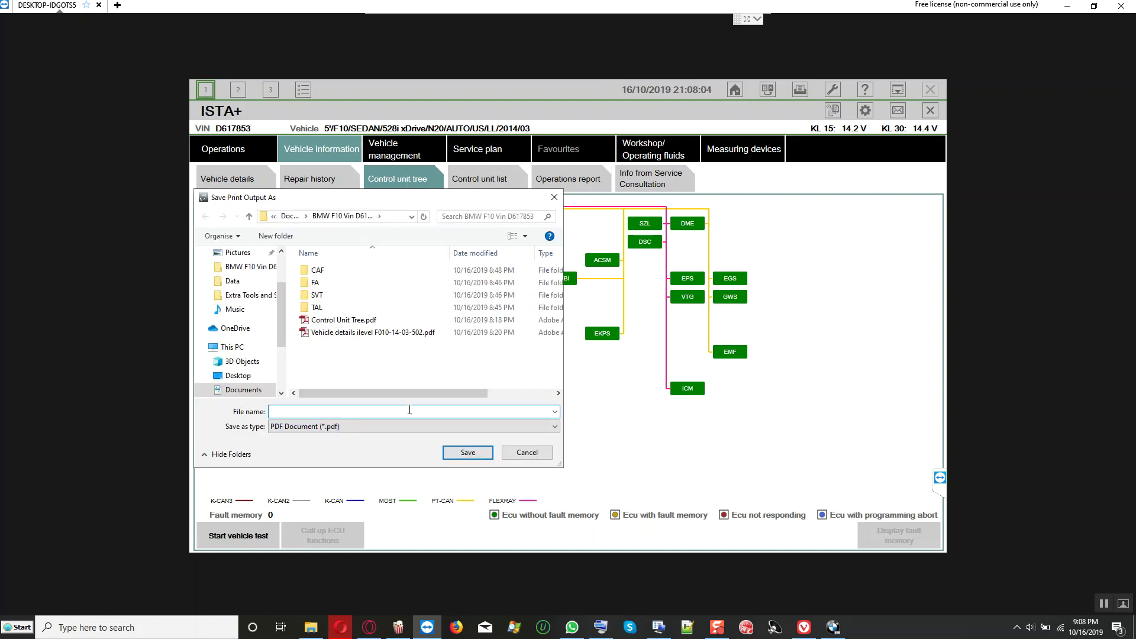
text(All co)
text(i)
text(s green STML flashed o)
key(Return)
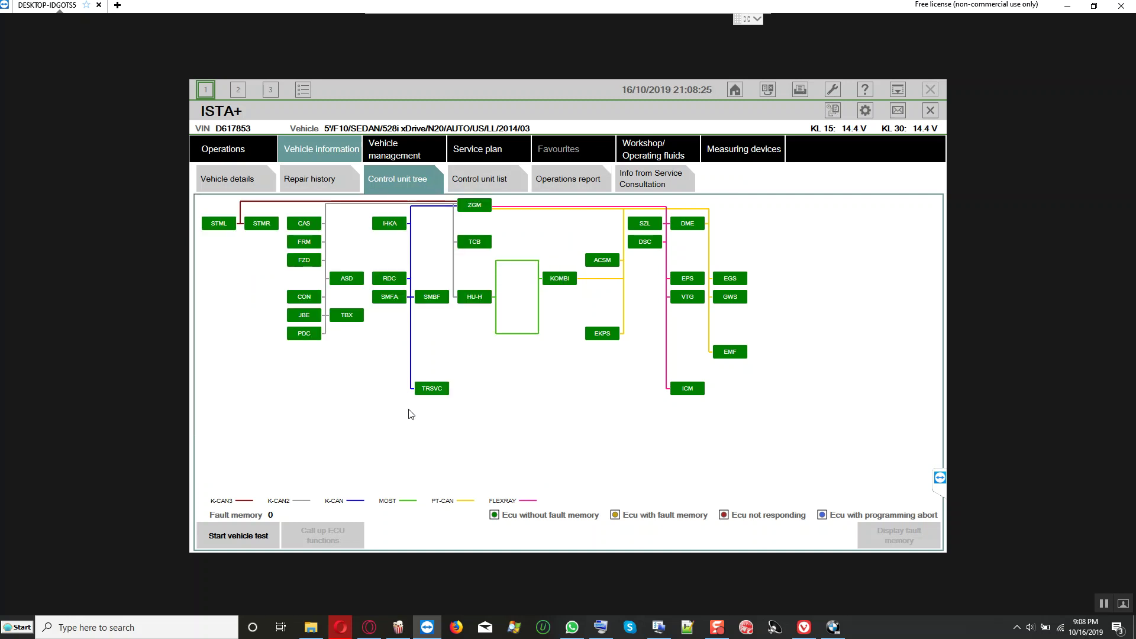
Step: Go through Vehicle details and Vehicle management back to Vehicle information for the operations report
click(244, 182)
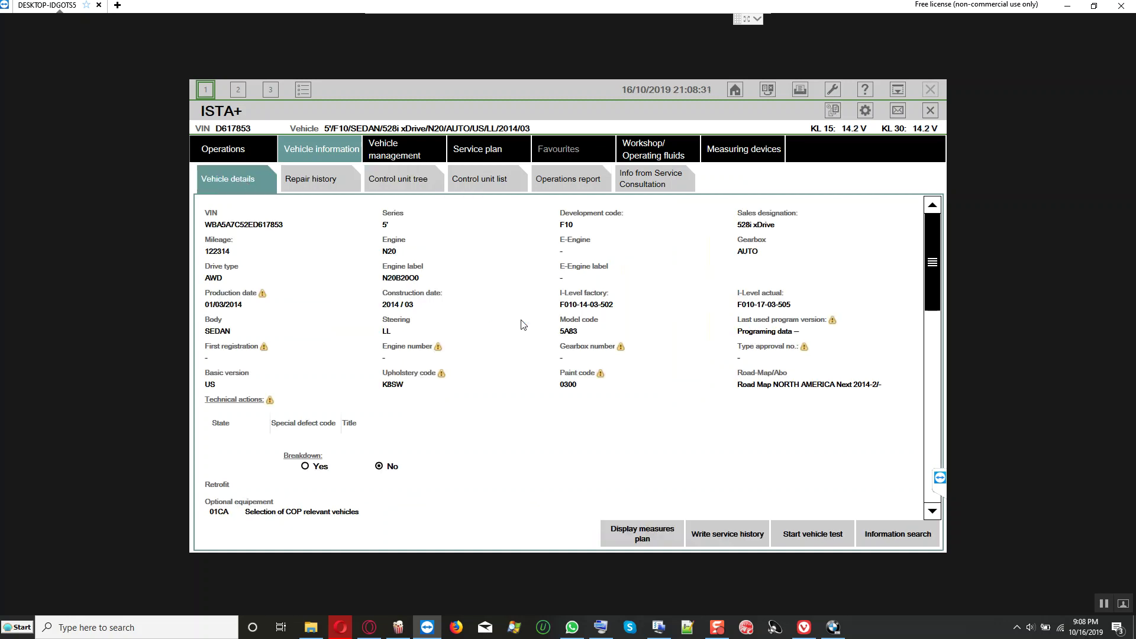
click(403, 153)
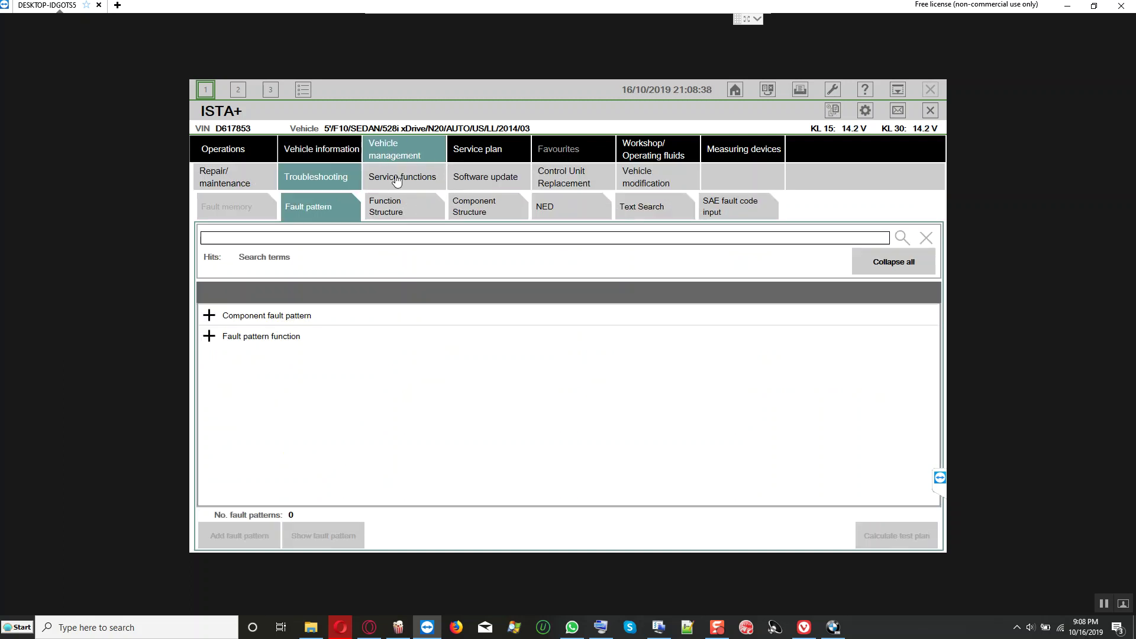
click(339, 152)
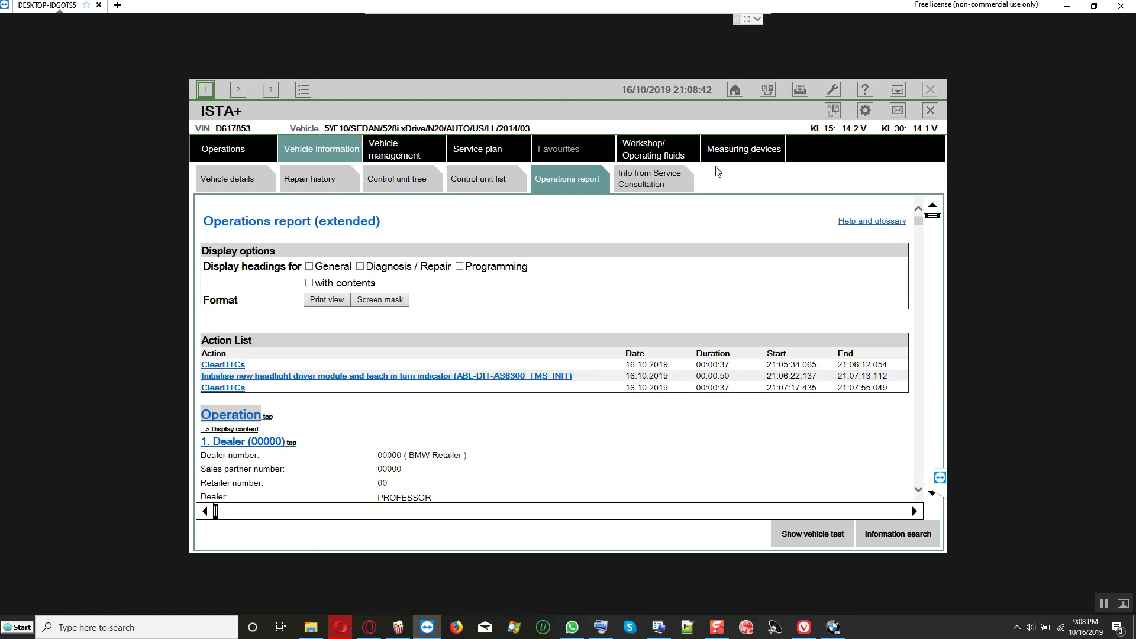
Step: Print the operations report to a PDF named 'operation report'
click(800, 93)
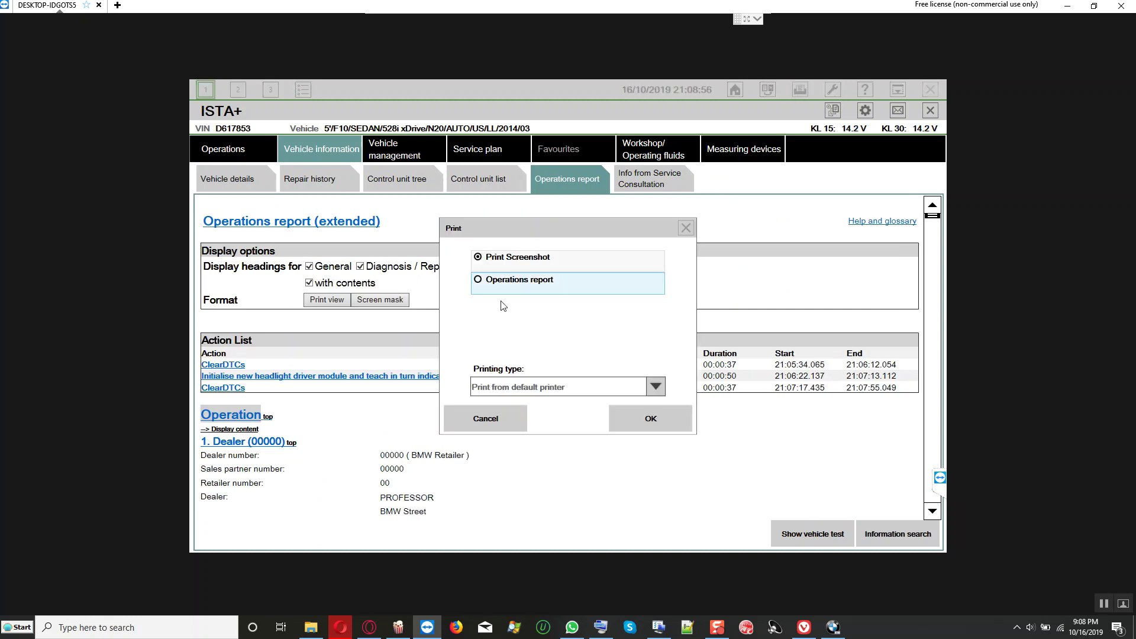
click(501, 283)
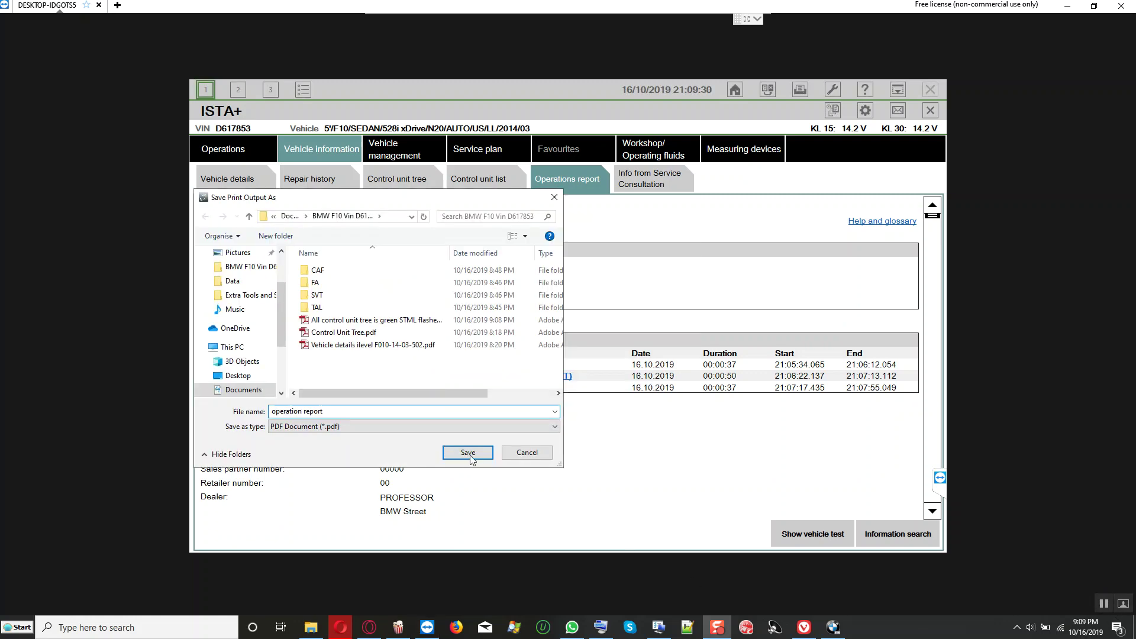
click(469, 455)
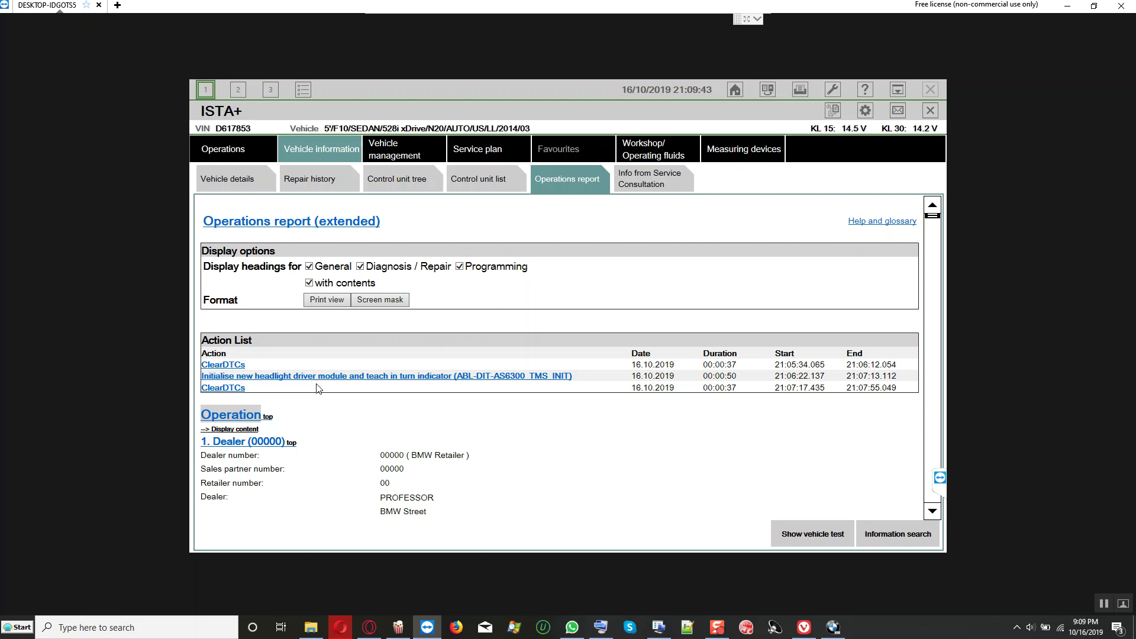
scroll(508, 395, down, 1)
scroll(507, 395, down, 9)
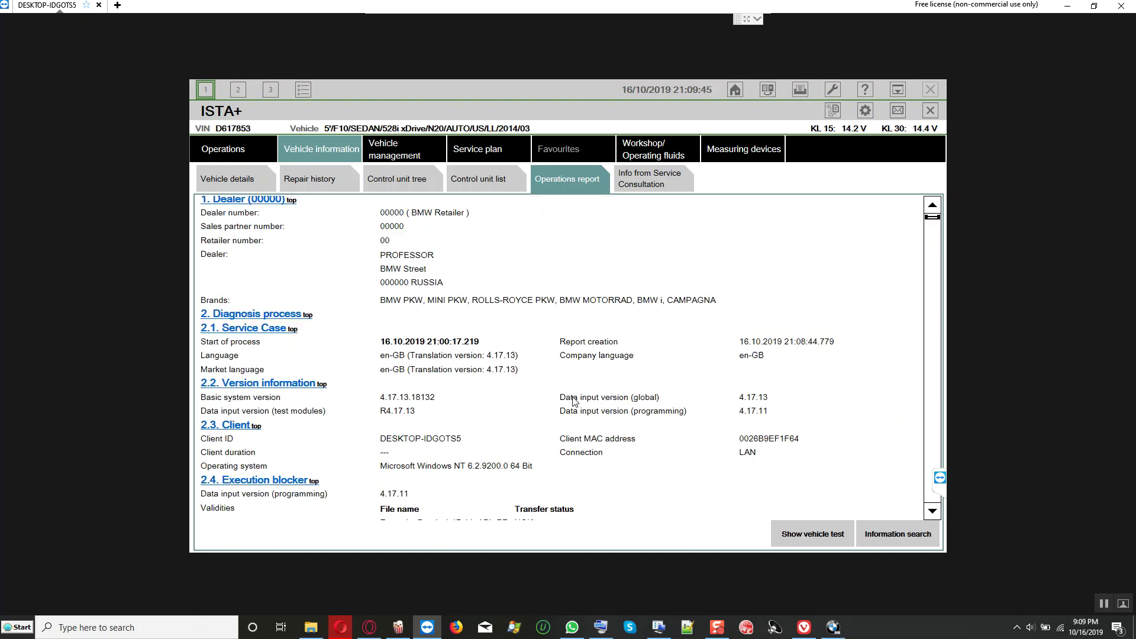
scroll(574, 401, down, 8)
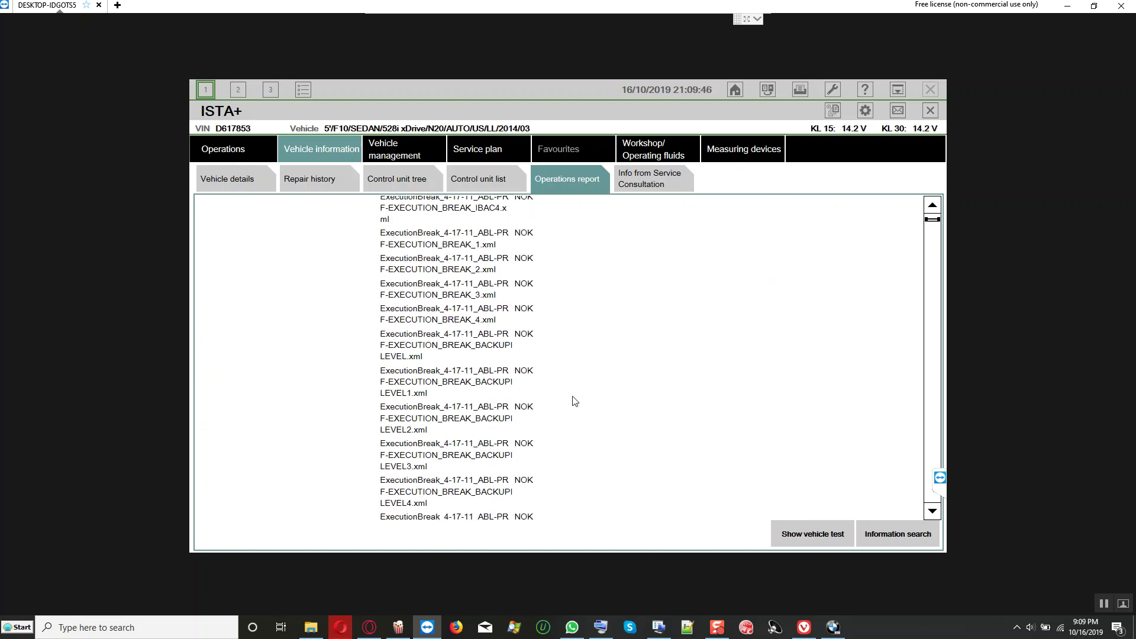
scroll(574, 401, down, 10)
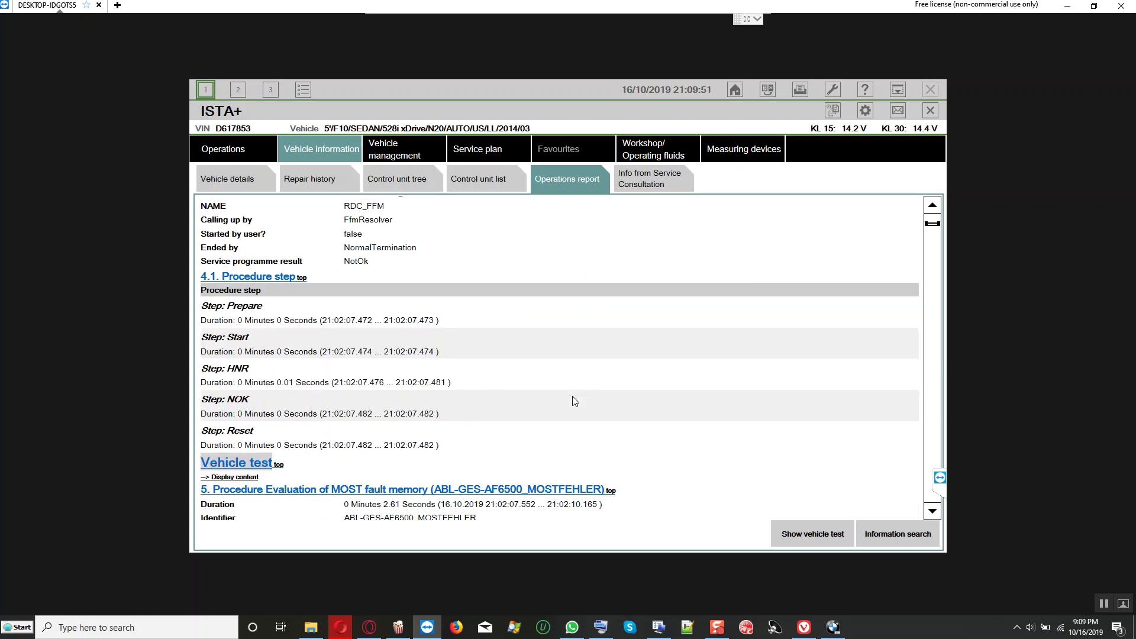
scroll(574, 401, up, 4)
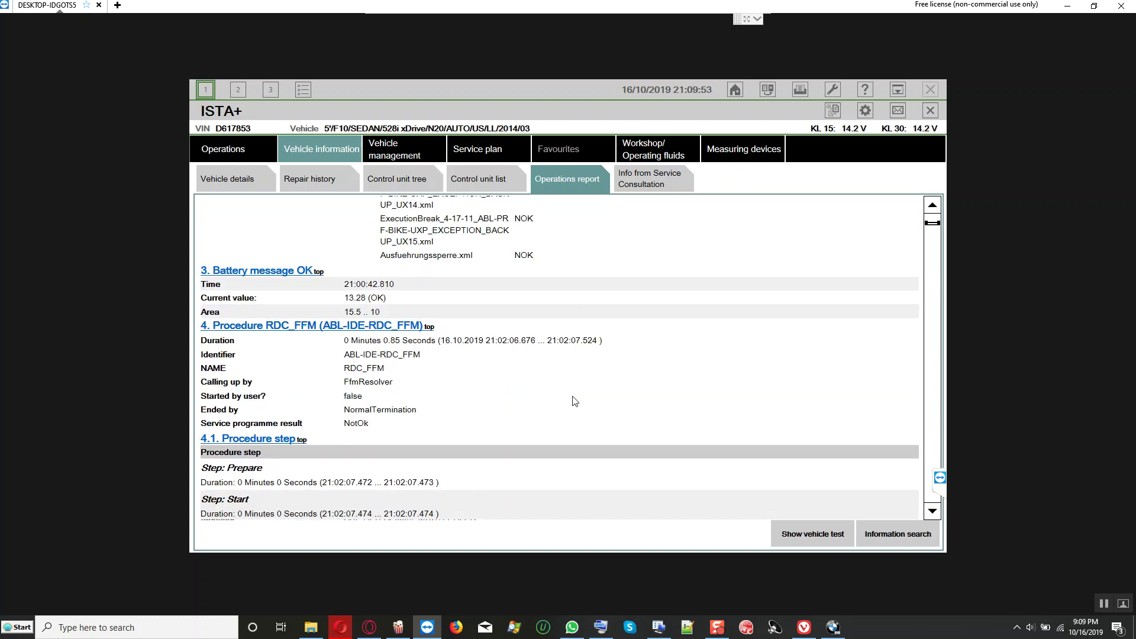
scroll(573, 401, down, 6)
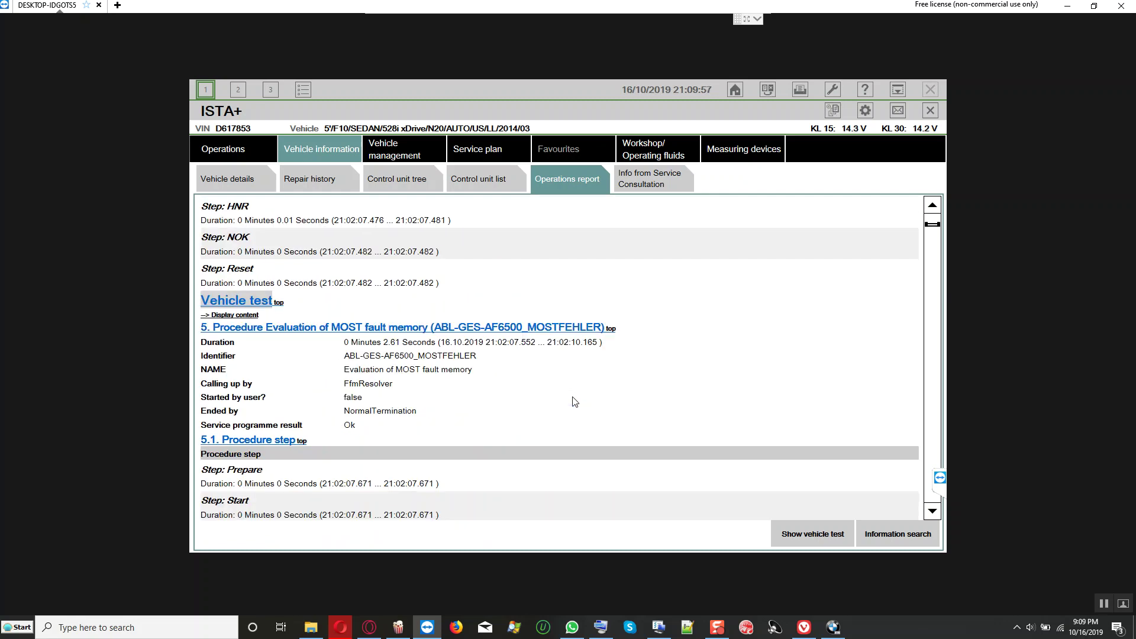
scroll(574, 401, down, 4)
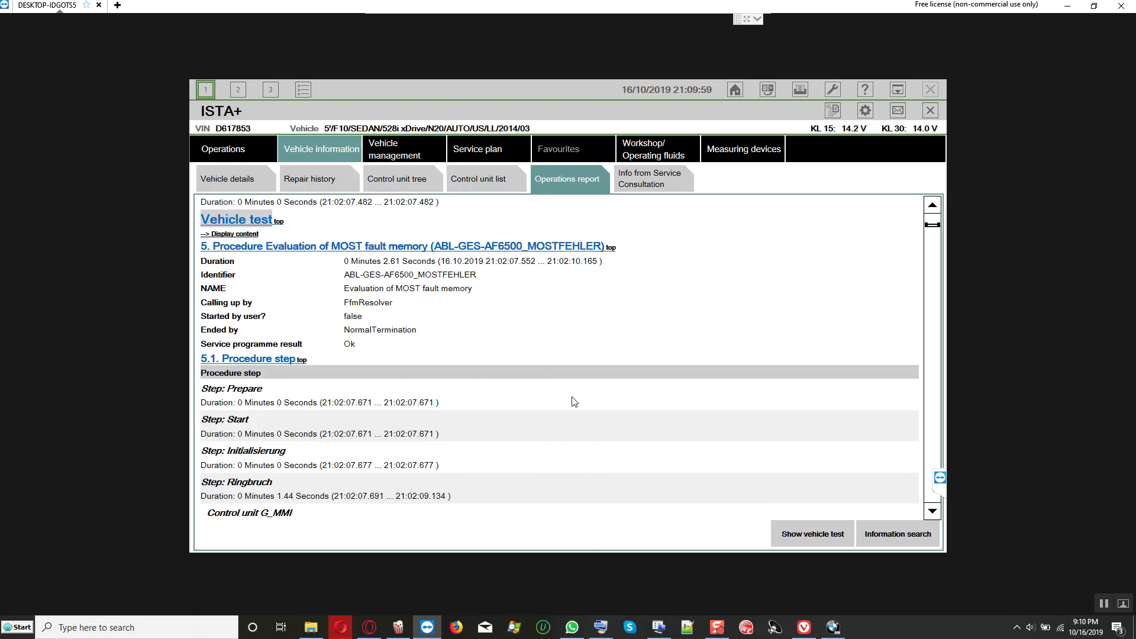
scroll(564, 389, down, 3)
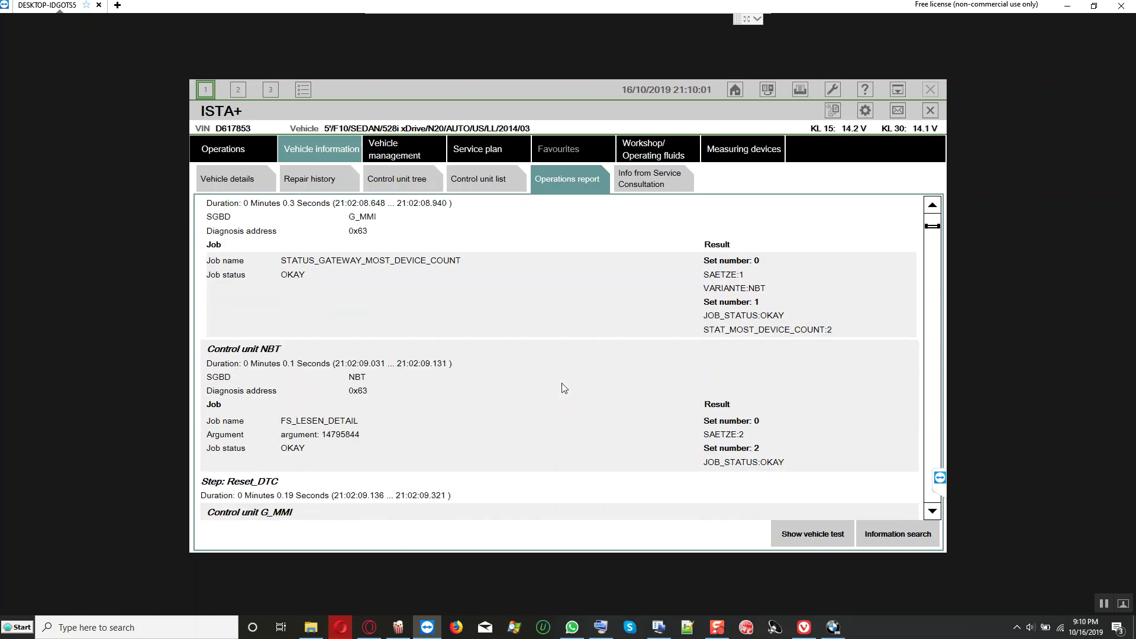
scroll(564, 388, down, 2)
scroll(563, 388, down, 2)
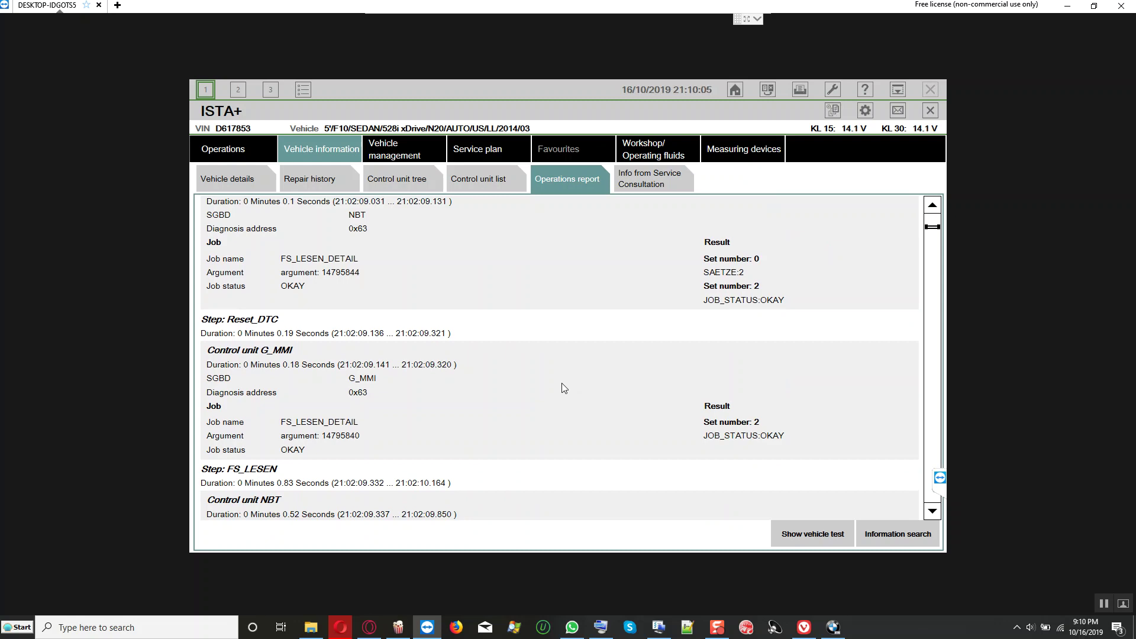
scroll(563, 388, down, 9)
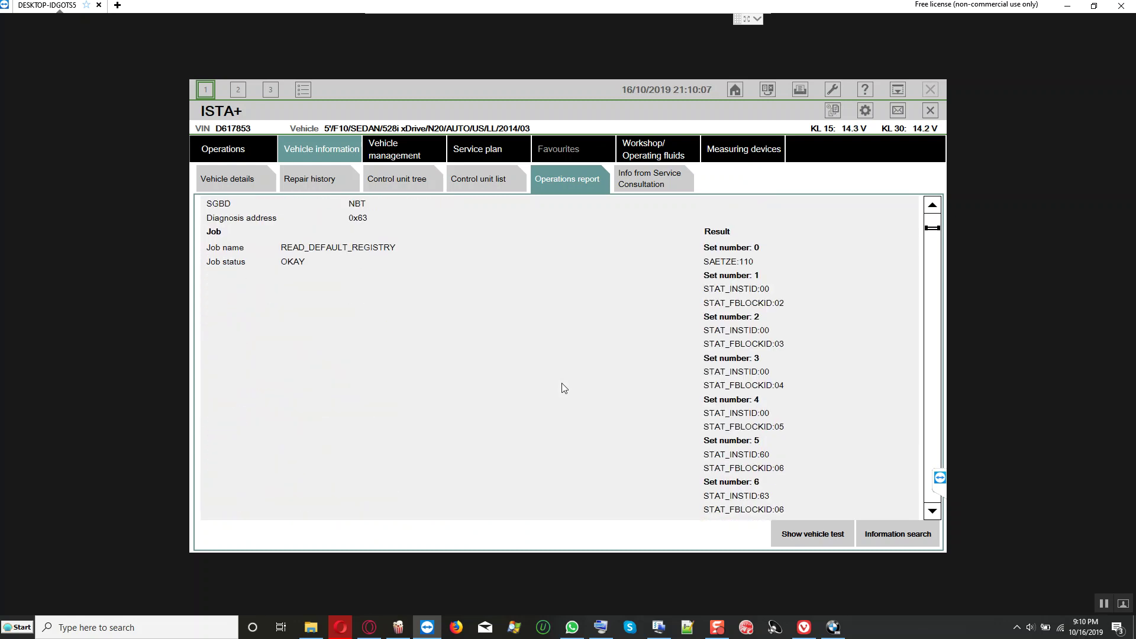
scroll(563, 389, down, 3)
scroll(564, 388, down, 20)
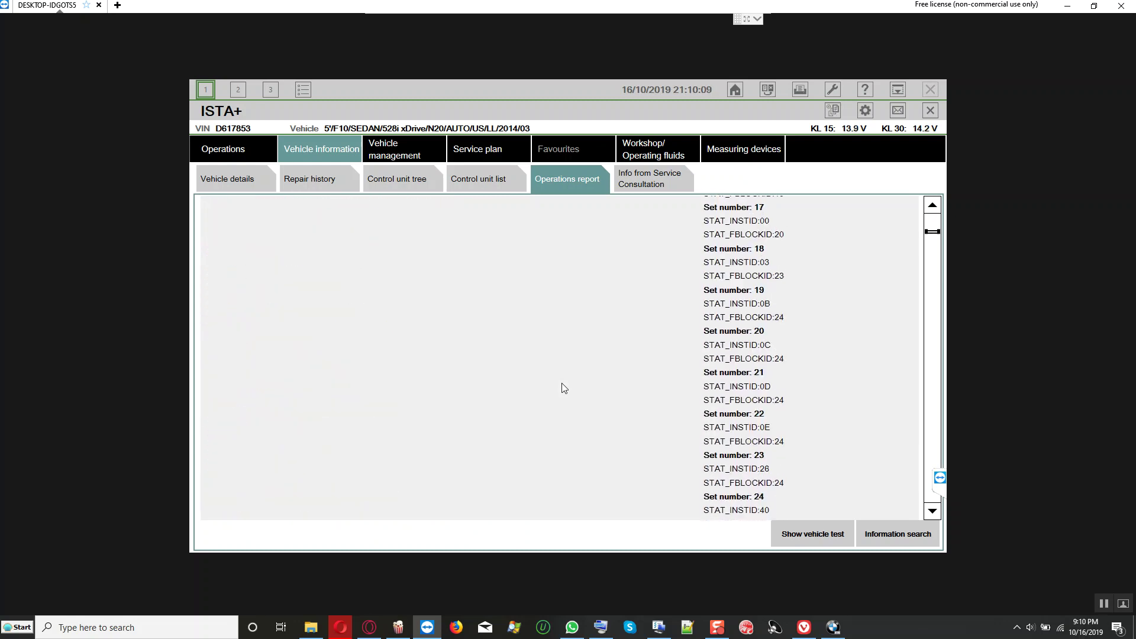
scroll(563, 388, down, 16)
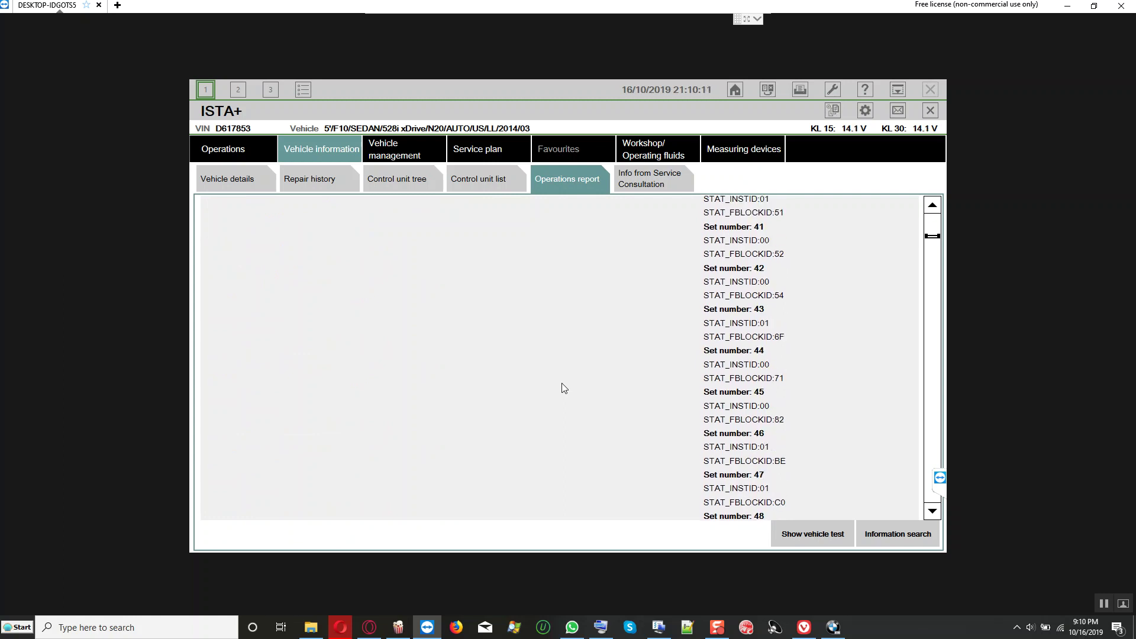
click(397, 155)
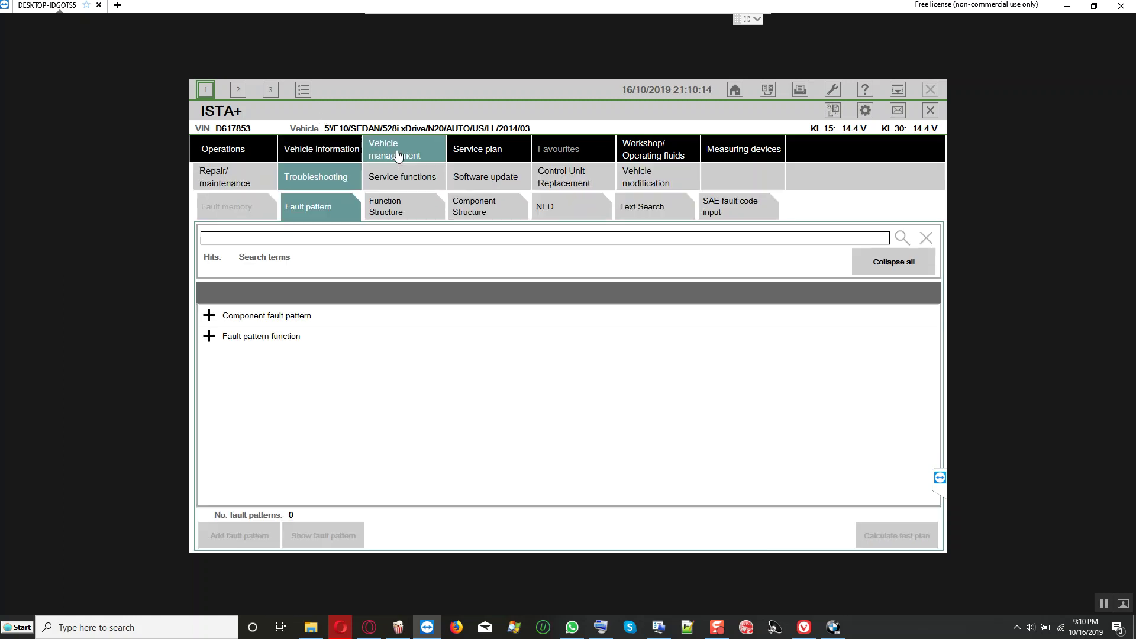
click(422, 181)
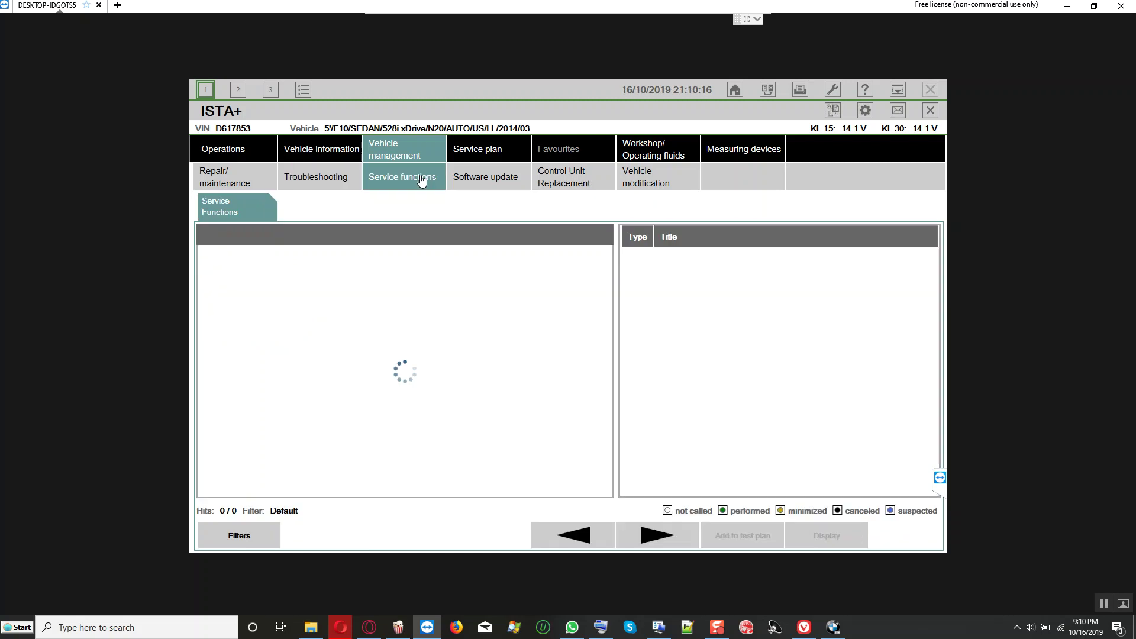
click(494, 182)
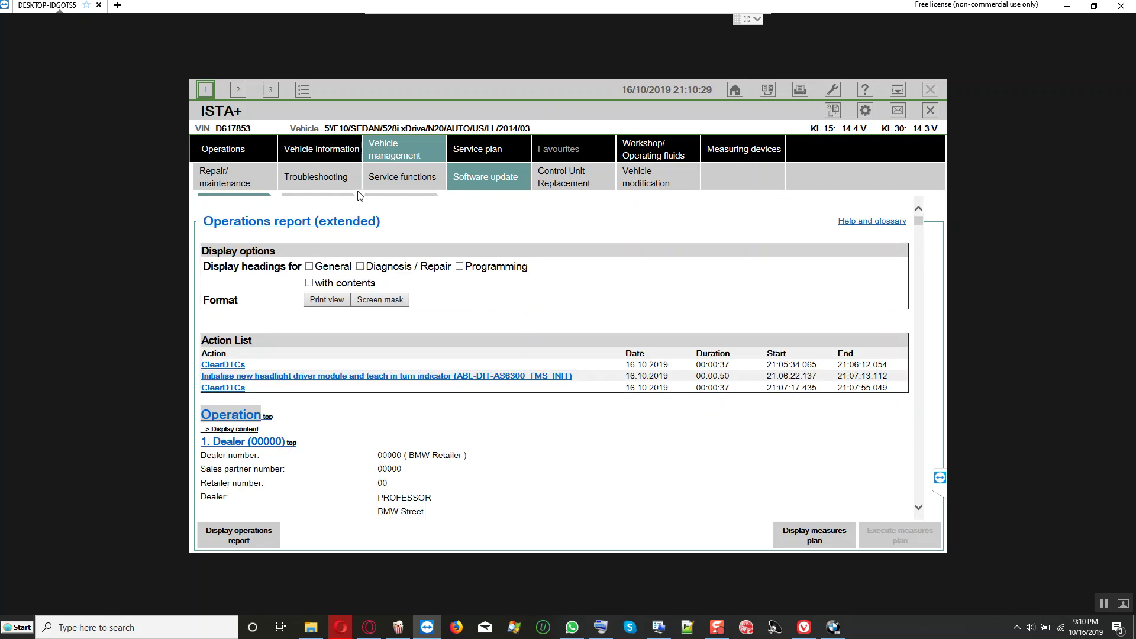
click(322, 149)
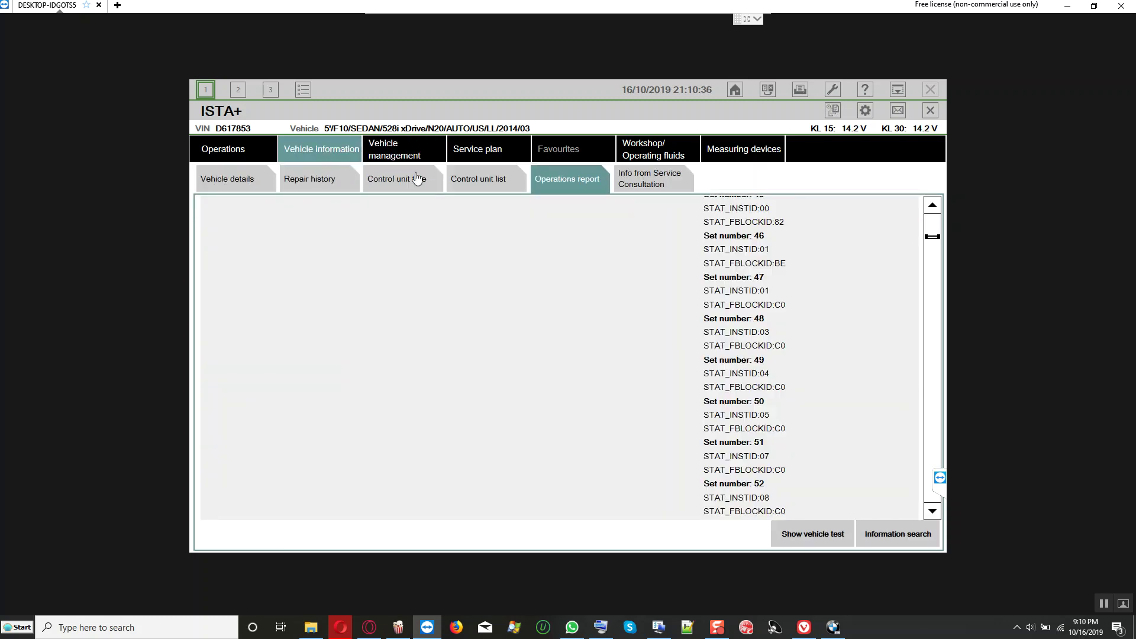
Step: Switch to the Control unit tree sub-tab under Vehicle information
click(417, 179)
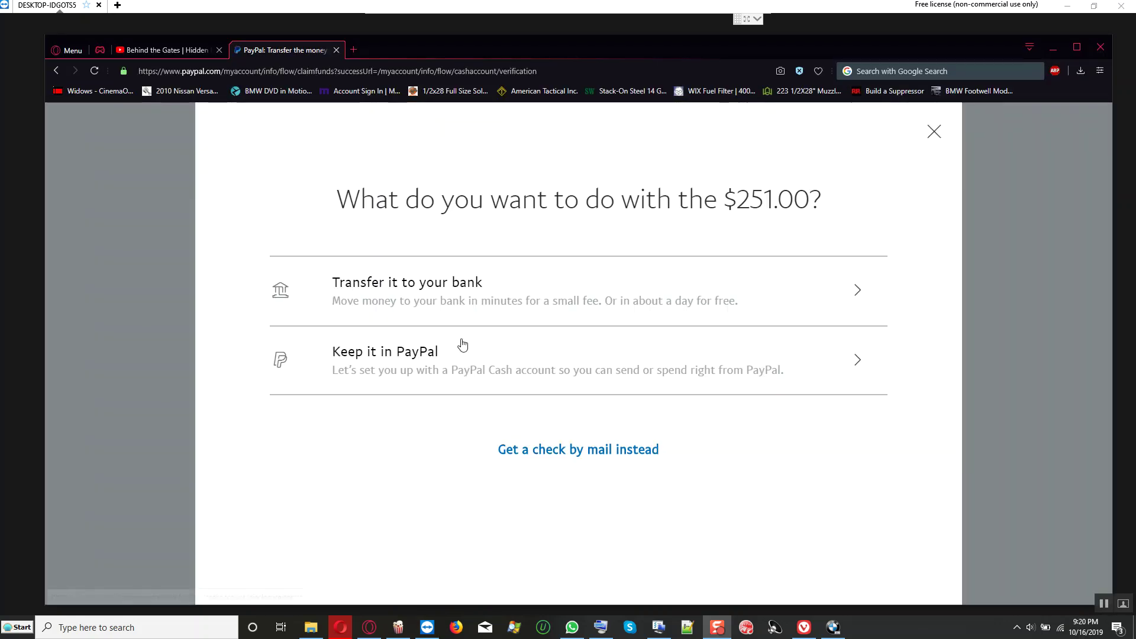
Step: Choose an instant bank transfer to the linked Mastercard debit card
click(438, 304)
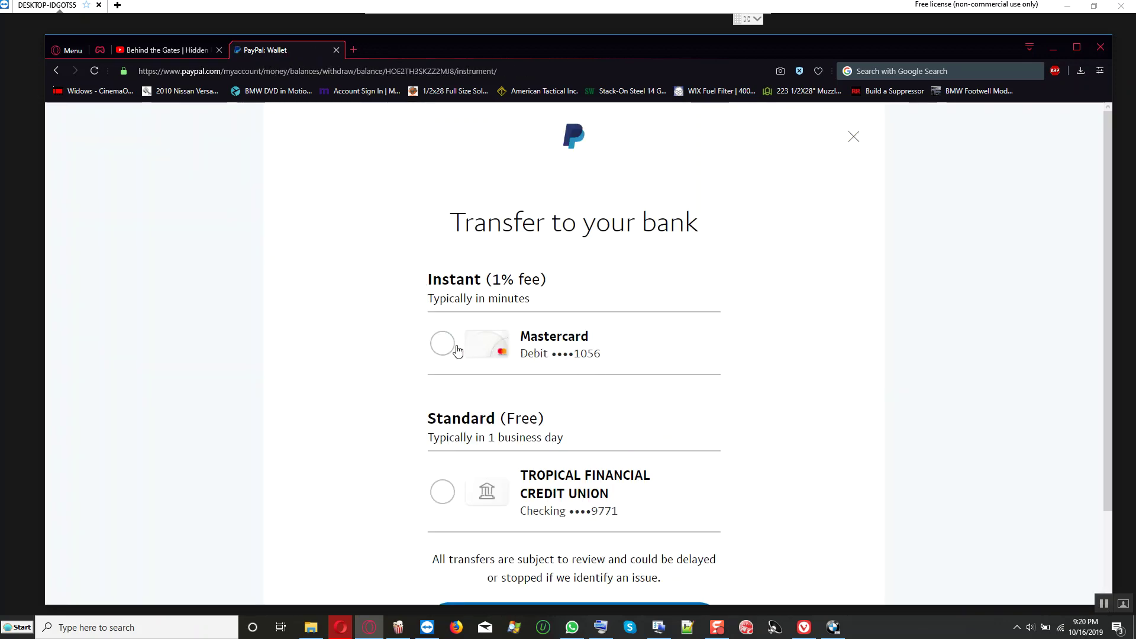
click(456, 348)
scroll(368, 348, down, 3)
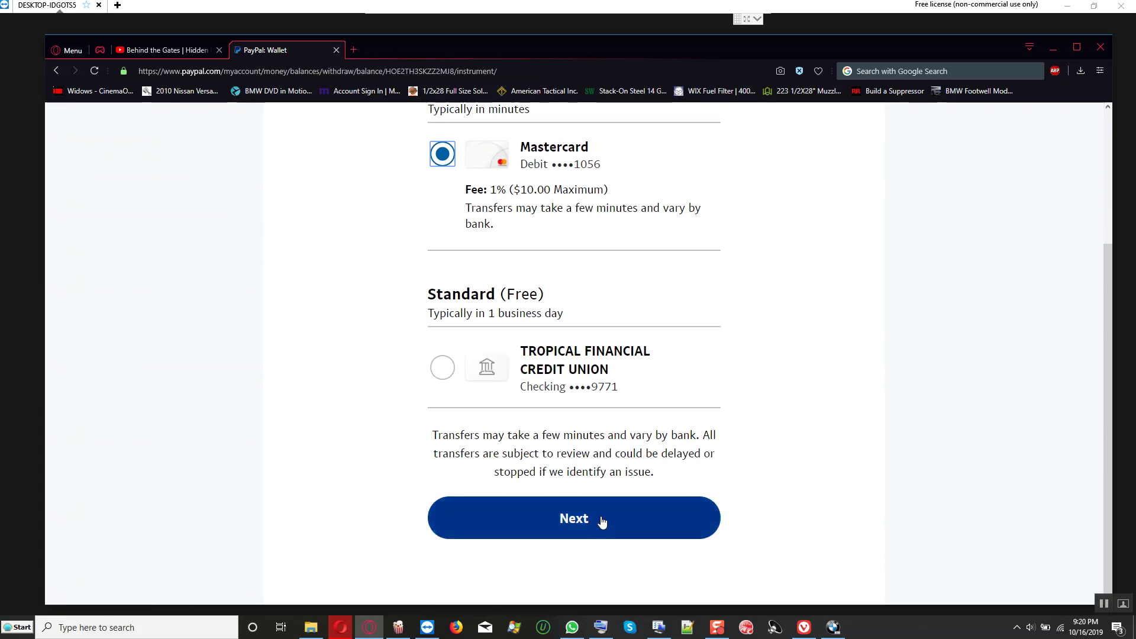
click(602, 520)
Step: Accept the $251.00 amount, send $248.49 now, and minimize the browser
click(602, 518)
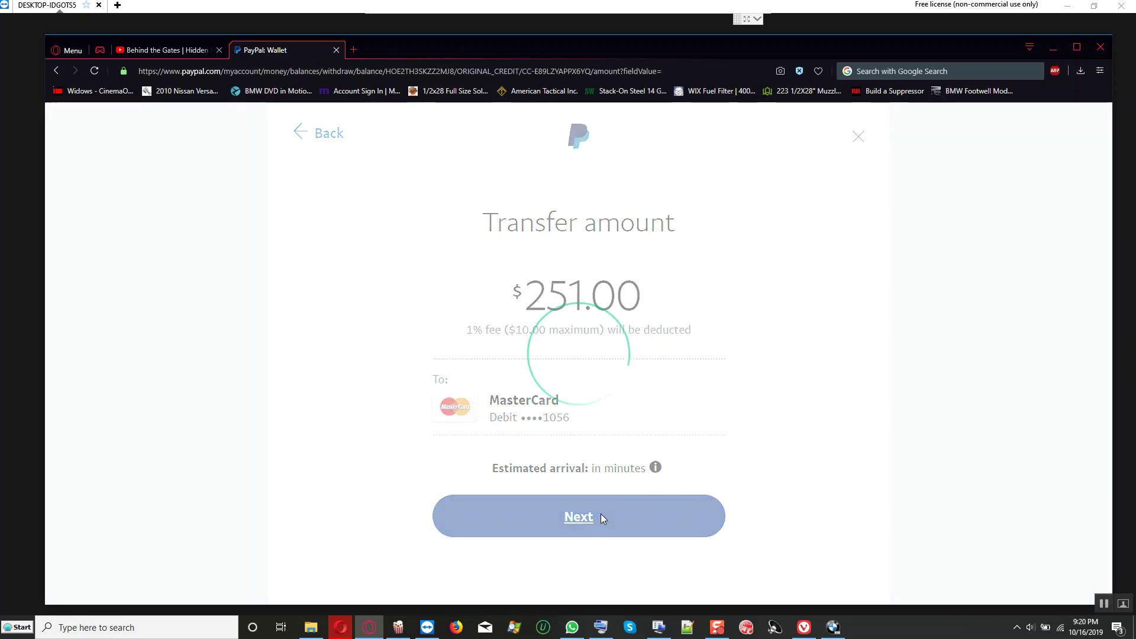
scroll(577, 435, down, 3)
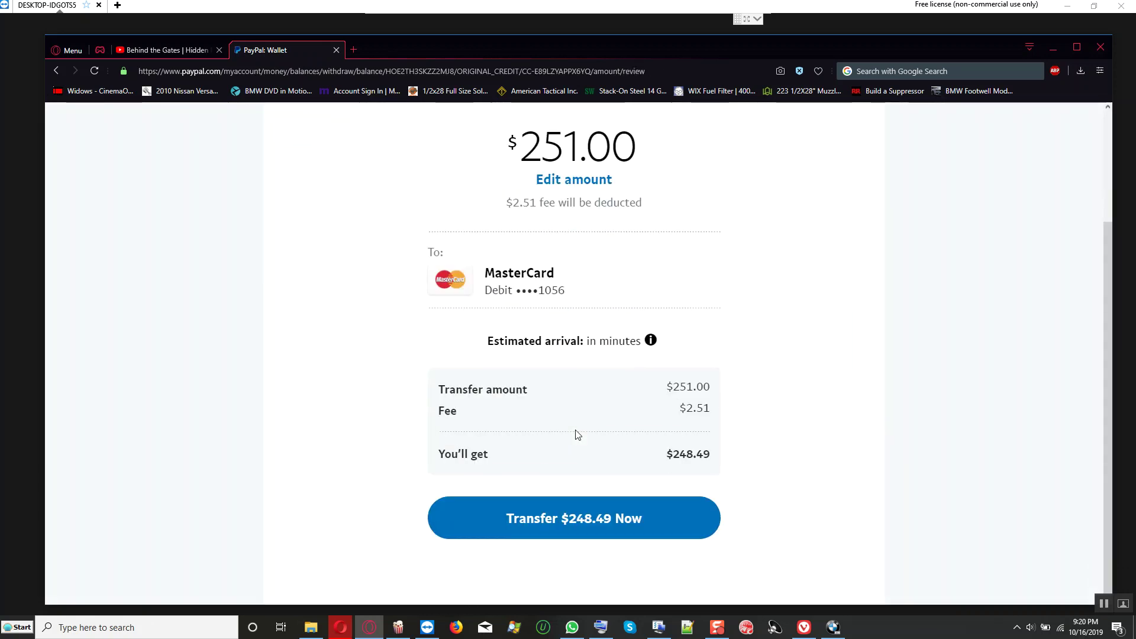
click(573, 532)
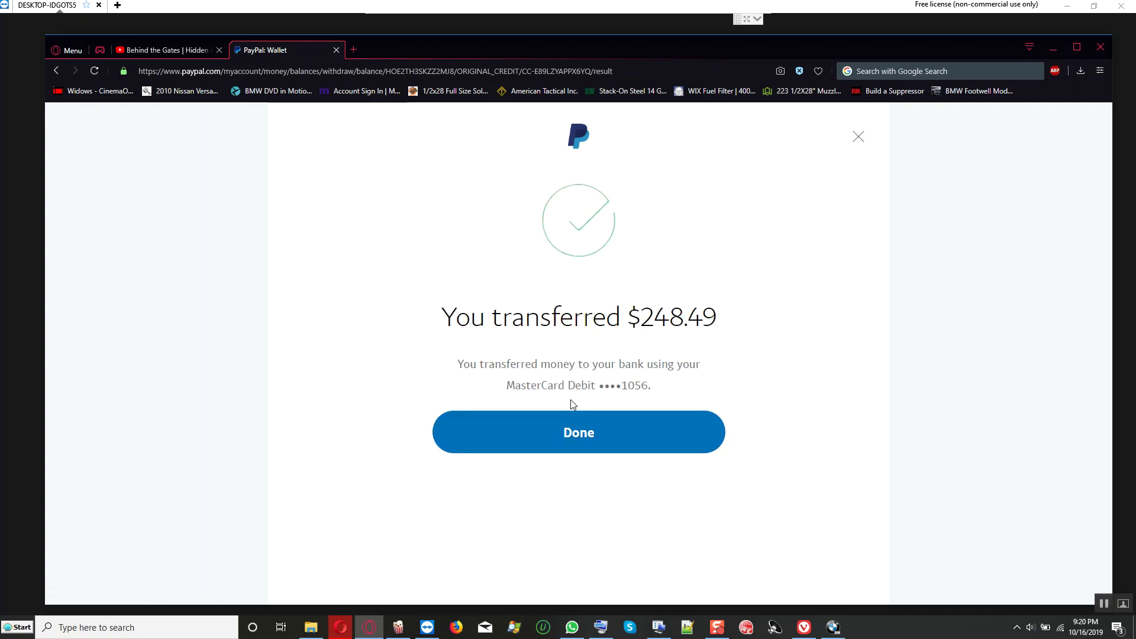
click(574, 429)
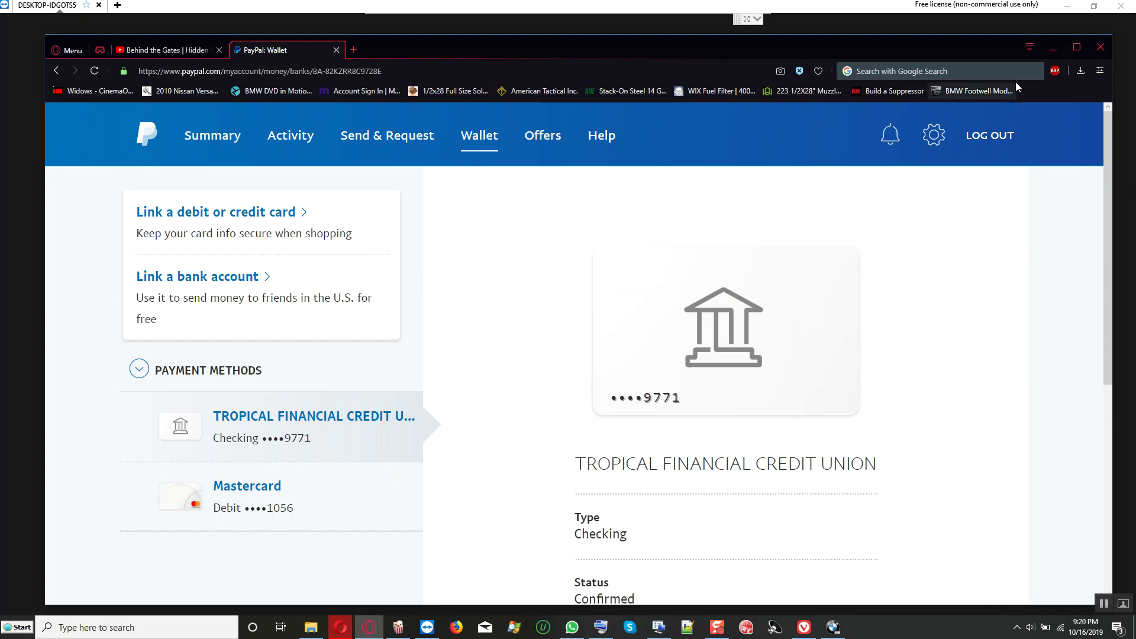
click(1052, 46)
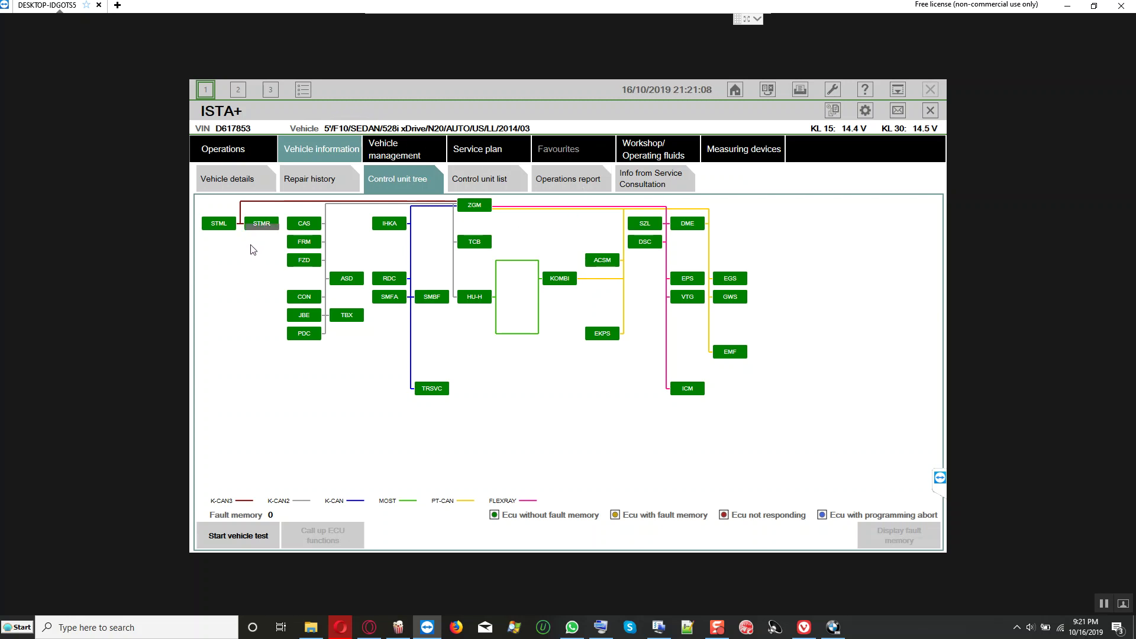
Step: Close the current vehicle operation and confirm with OK
mouse_move(261, 228)
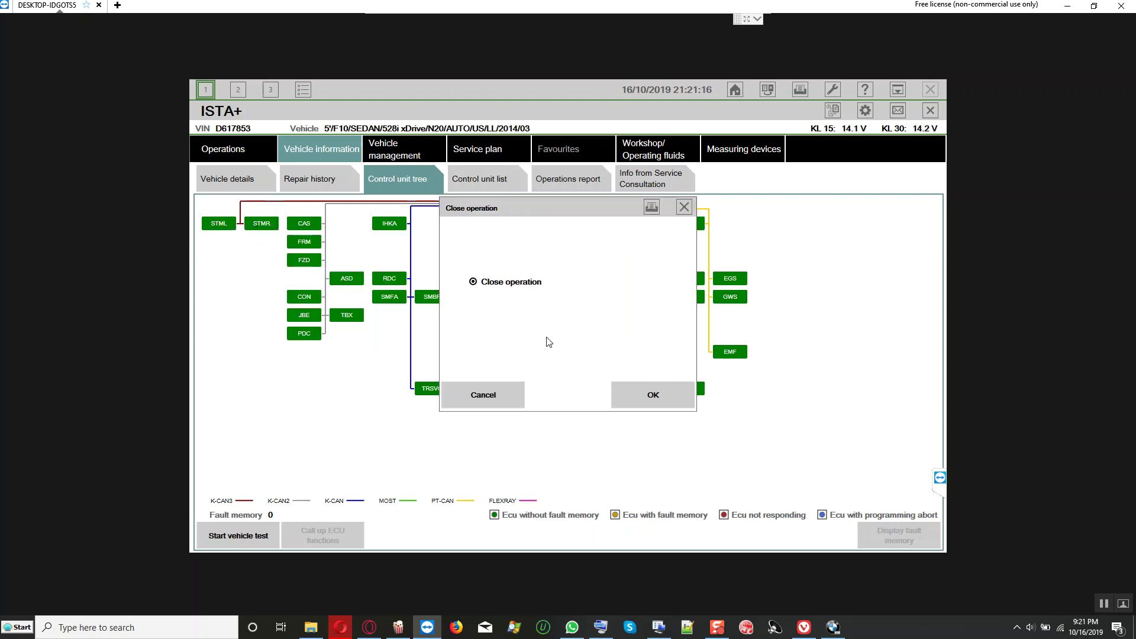
click(630, 405)
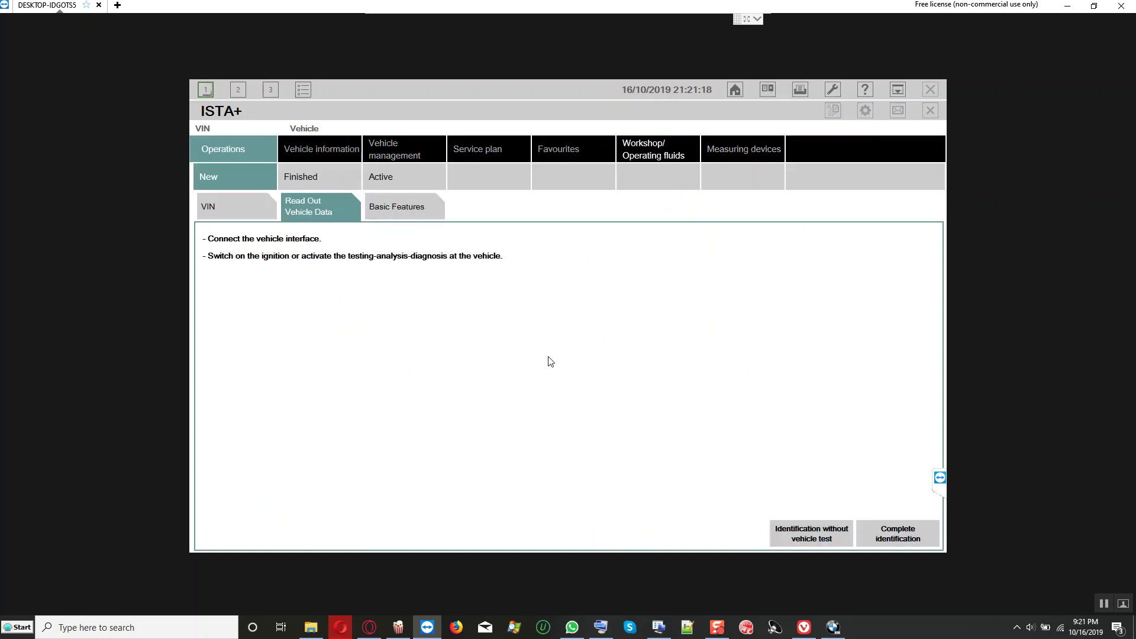